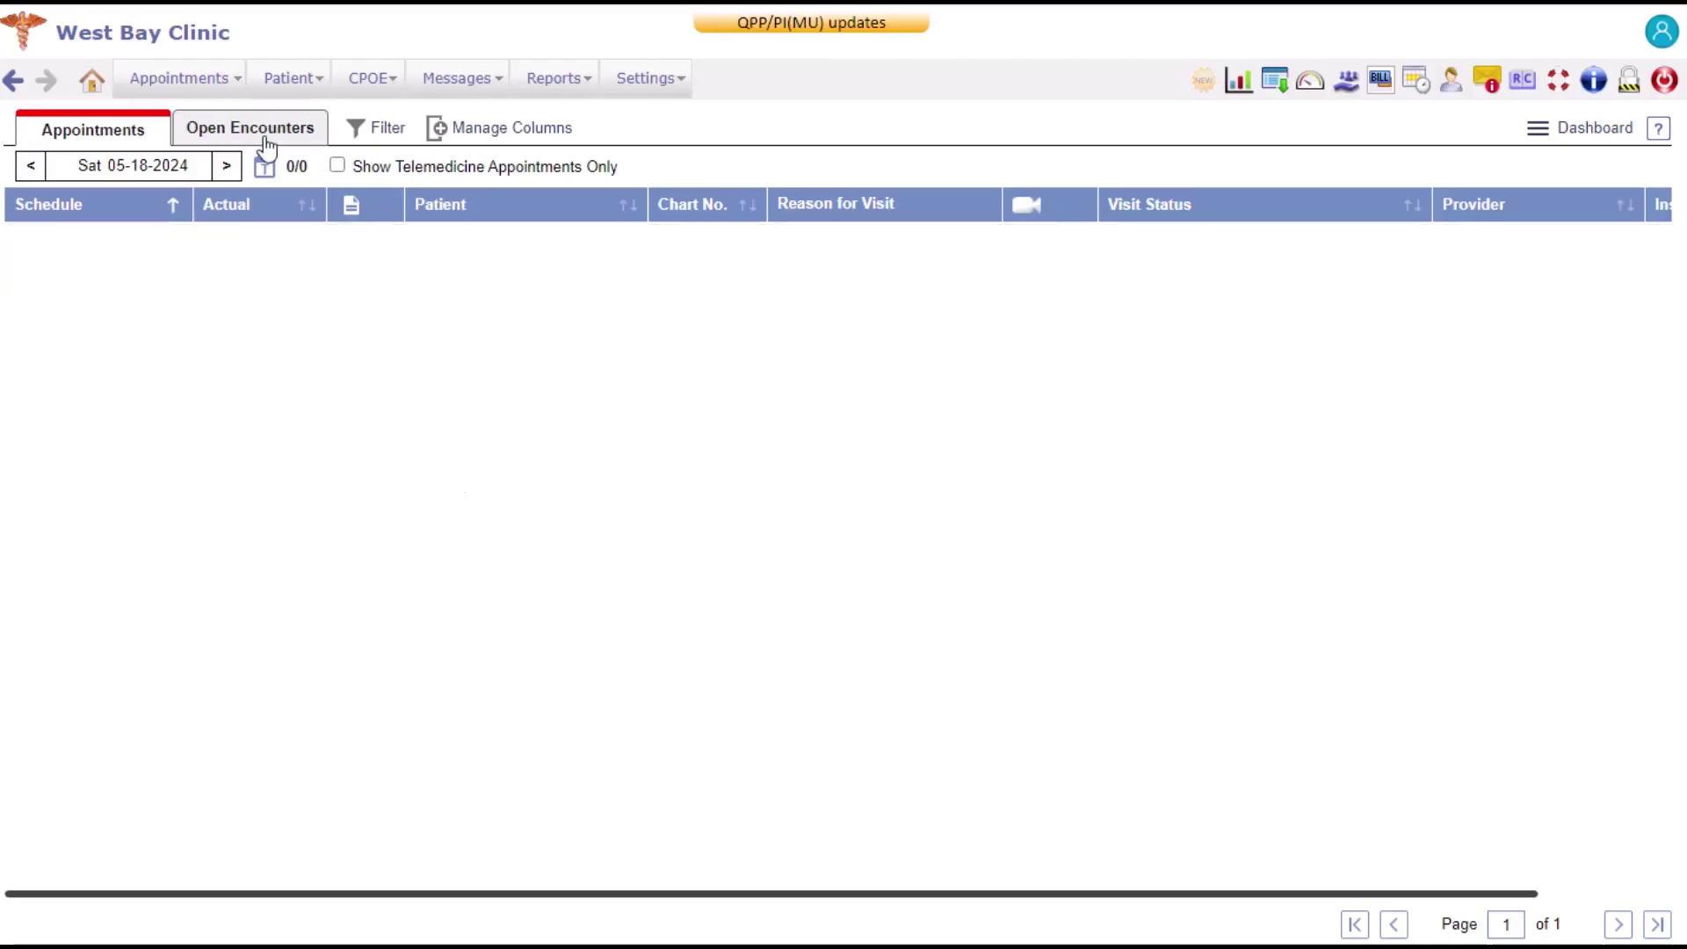
Step: Open the provider work pattern setup and select the first provider in the provider list
click(225, 77)
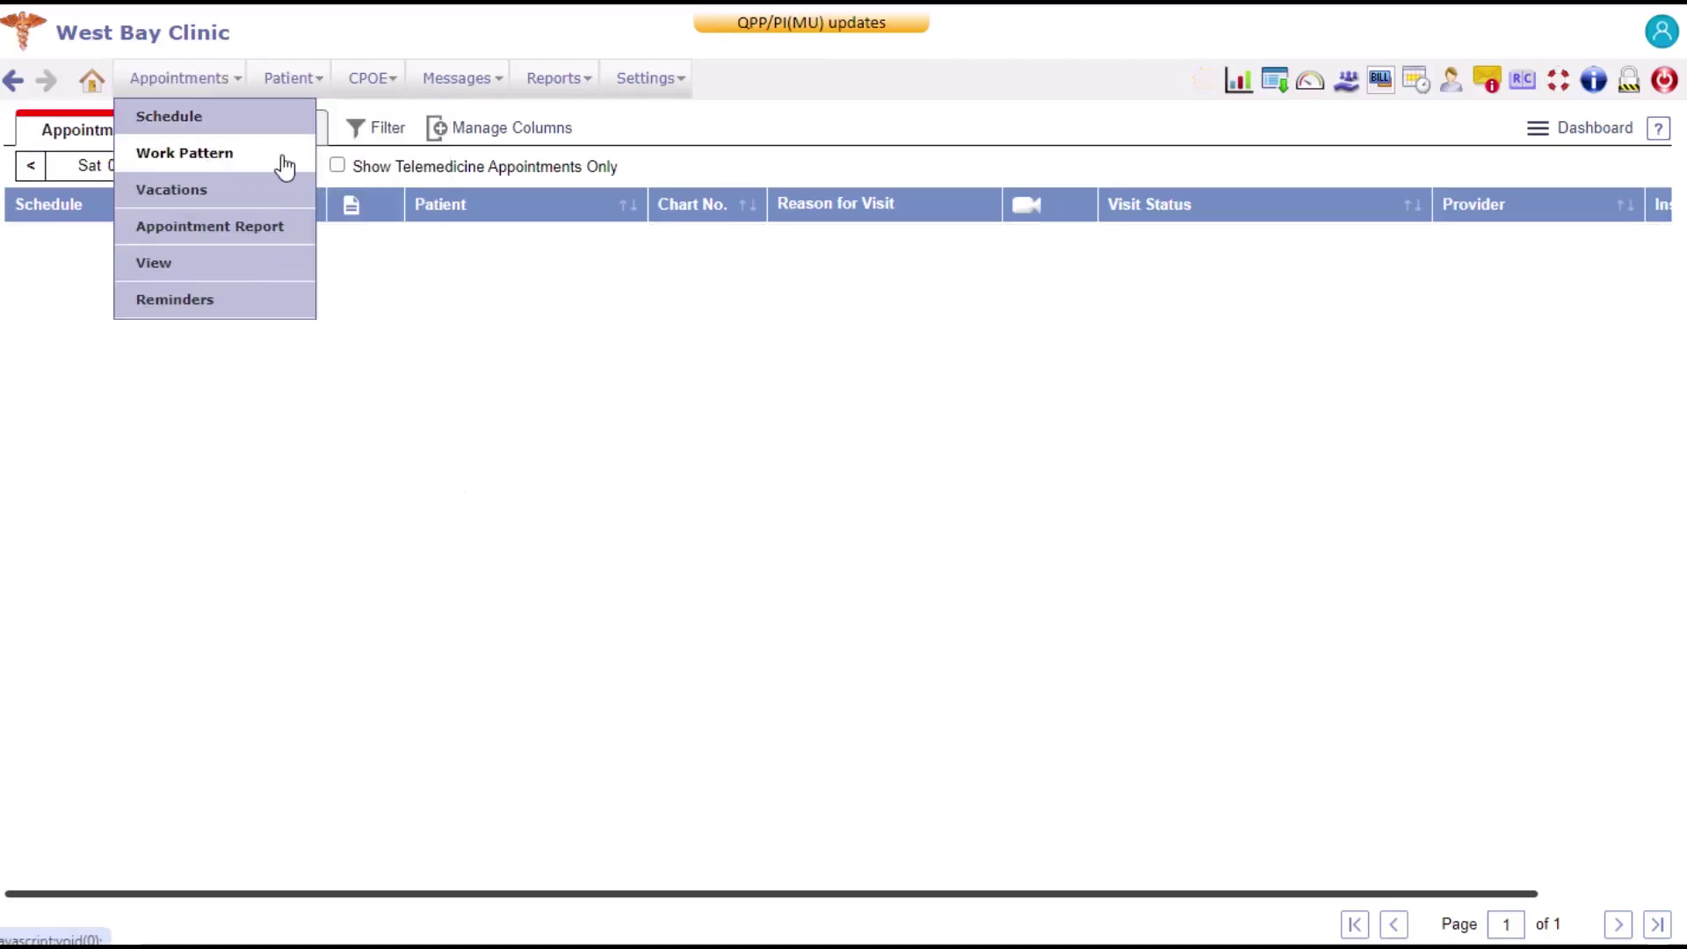
click(284, 166)
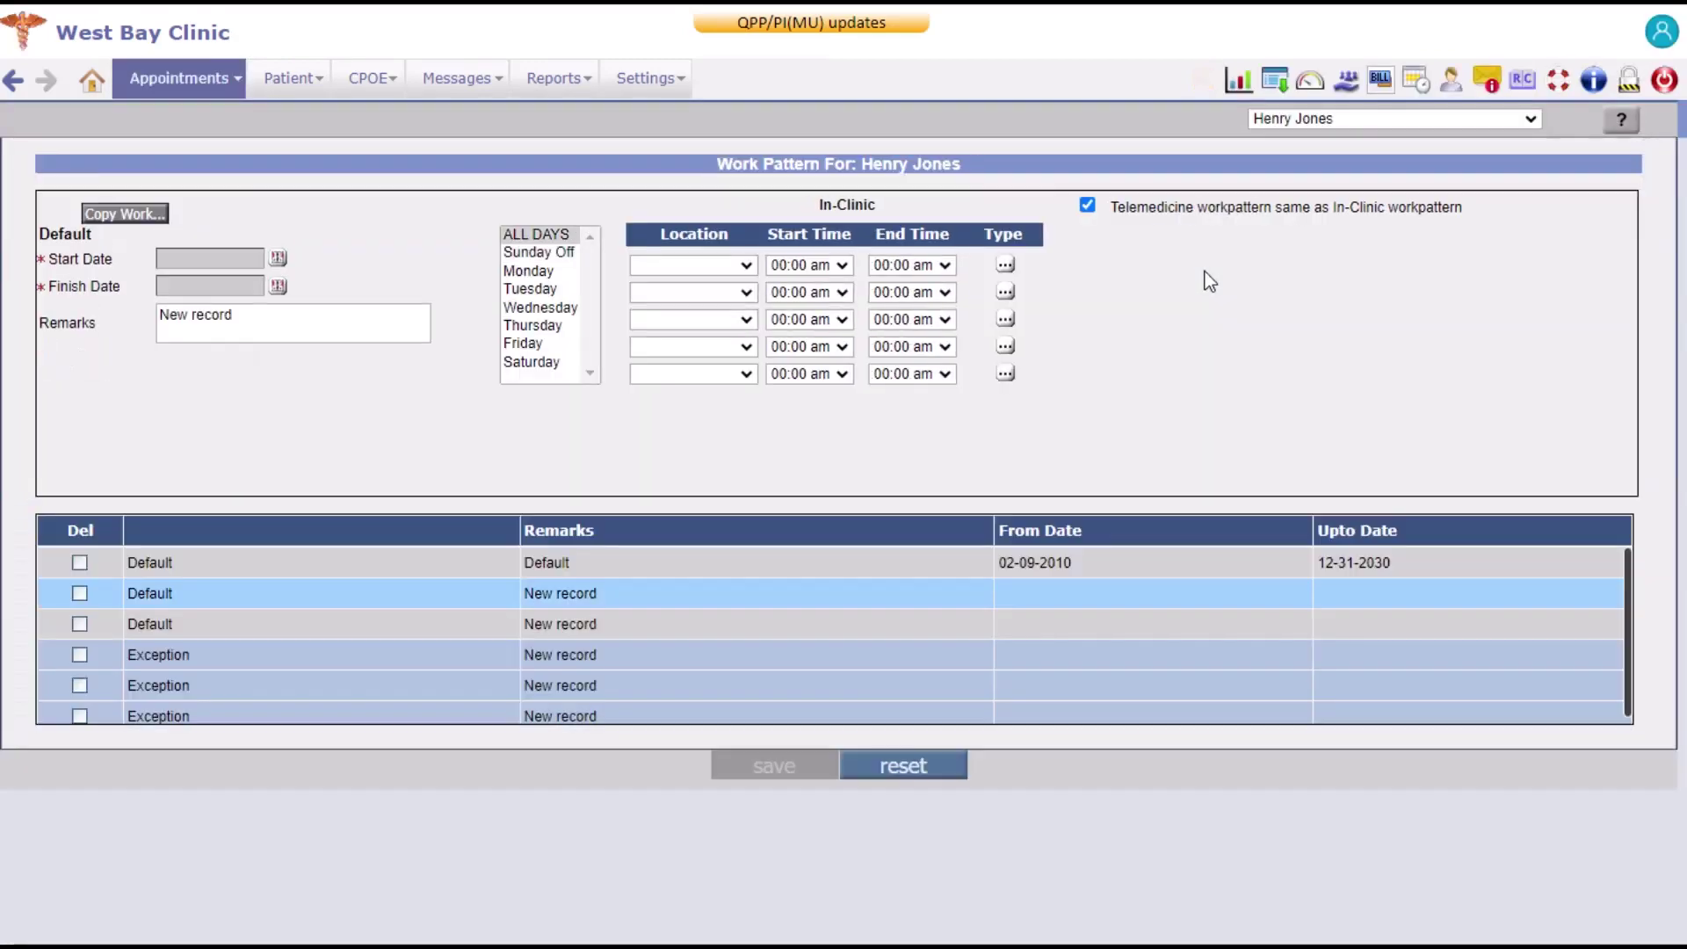
click(1343, 121)
key(Down)
key(Down)
key(Down)
key(Down)
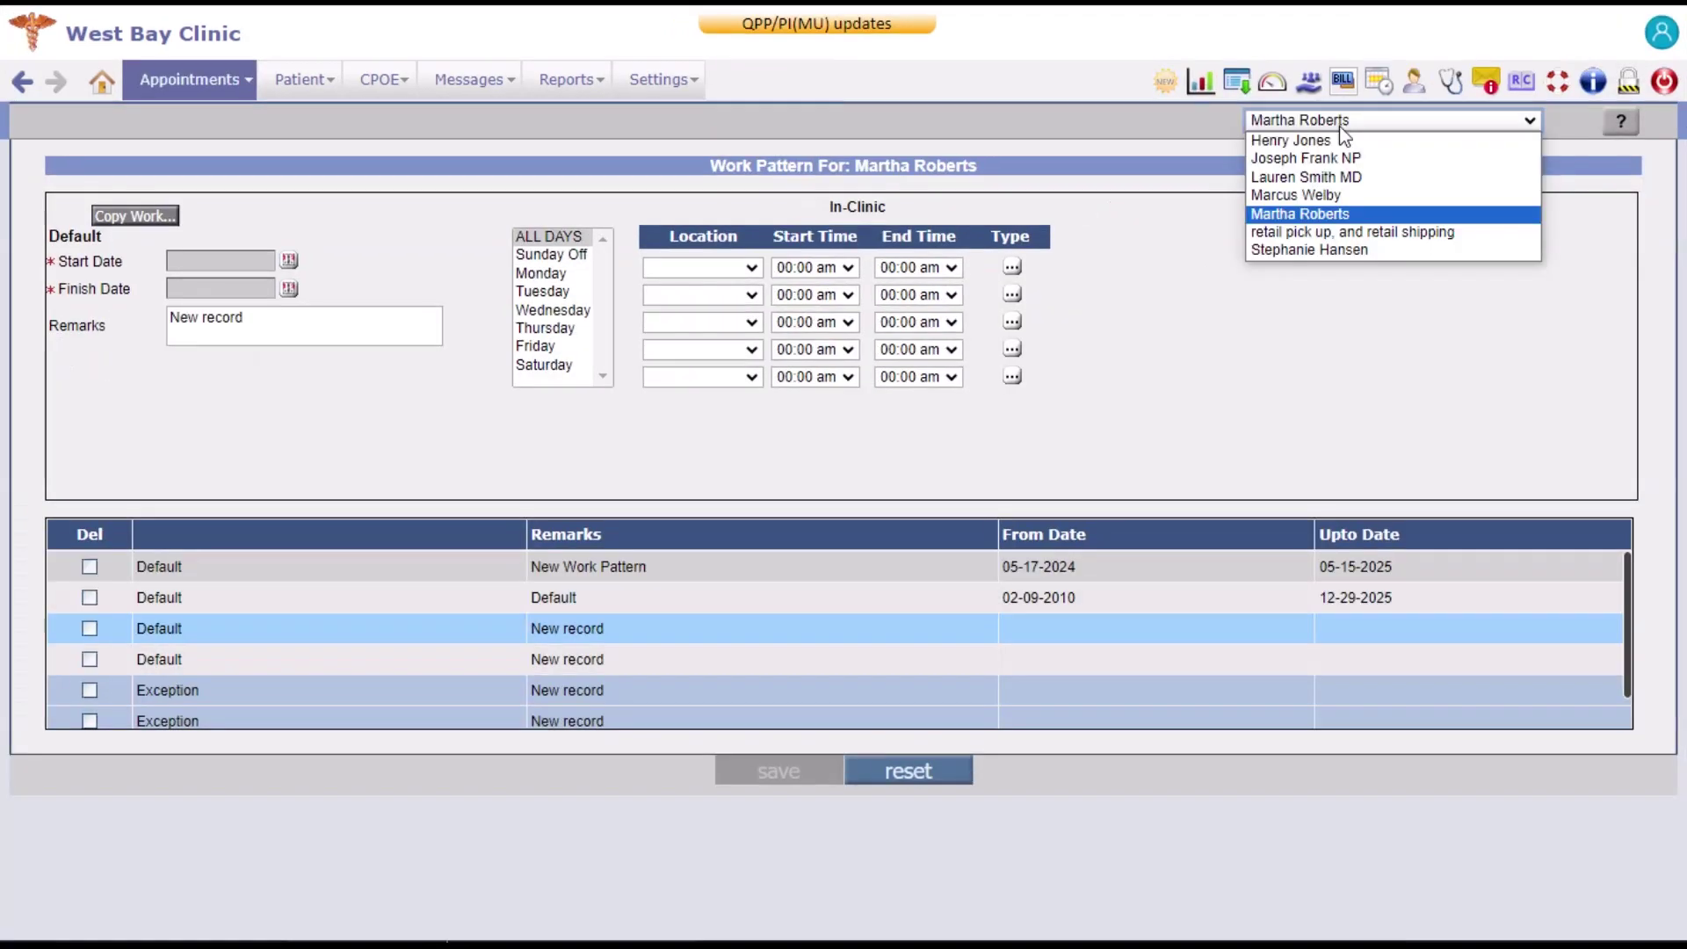
click(1337, 138)
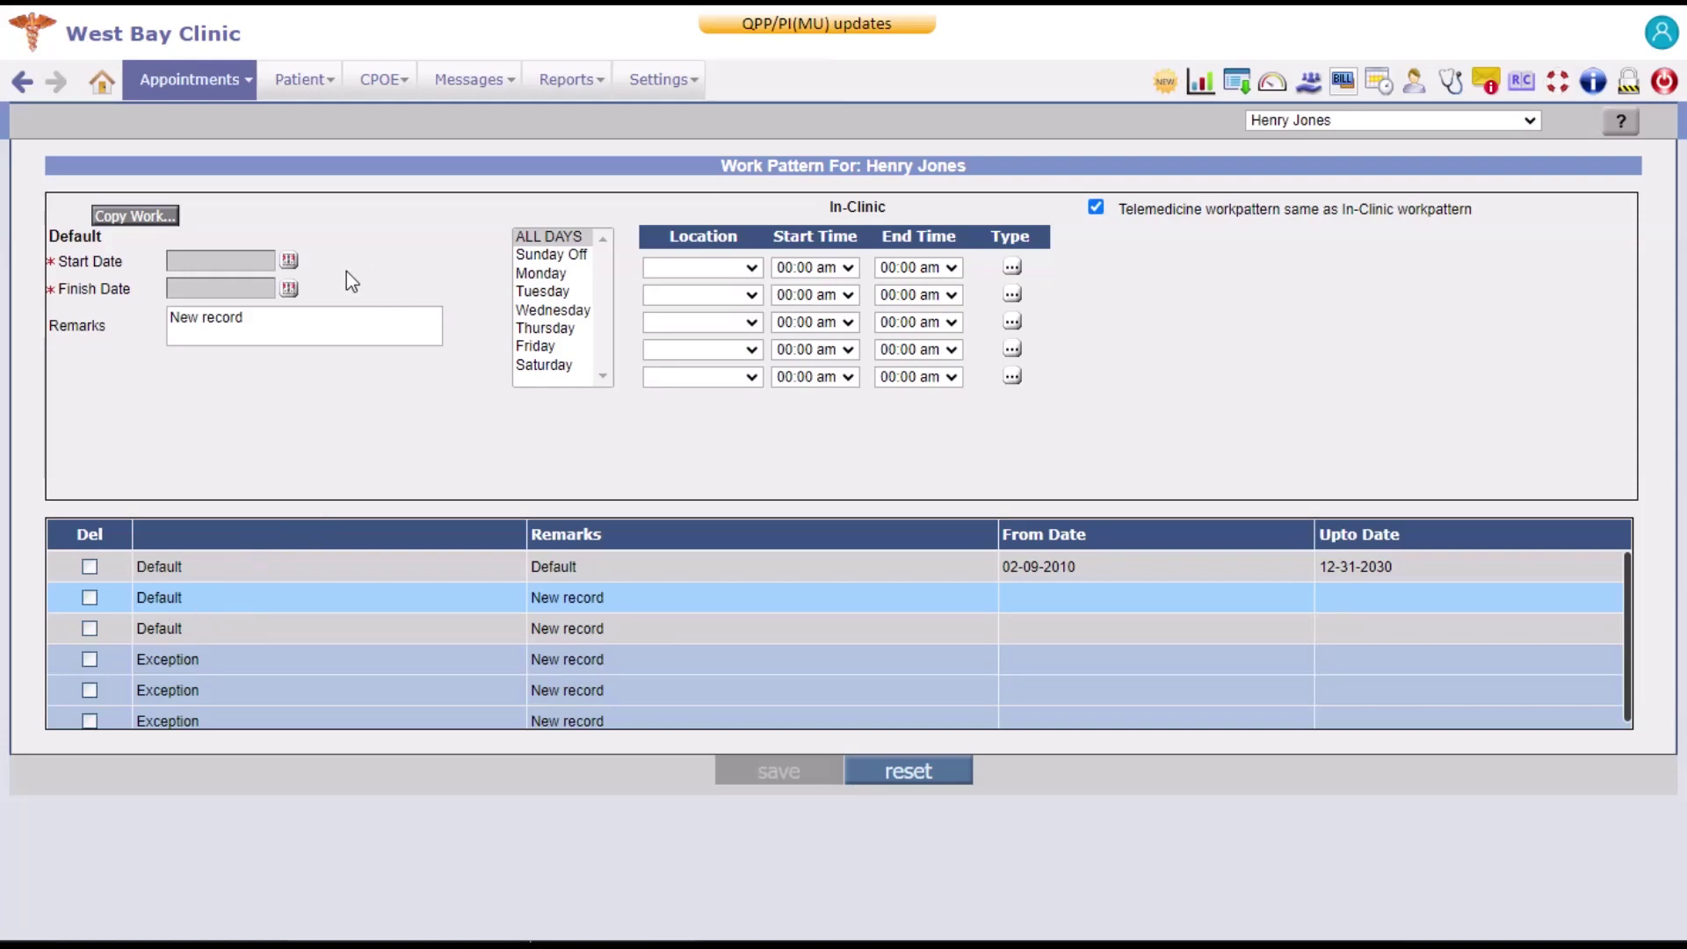
Step: Set the default work pattern's start date to 05-30-2024 and its finish date to 05-30-2025
click(287, 261)
click(329, 447)
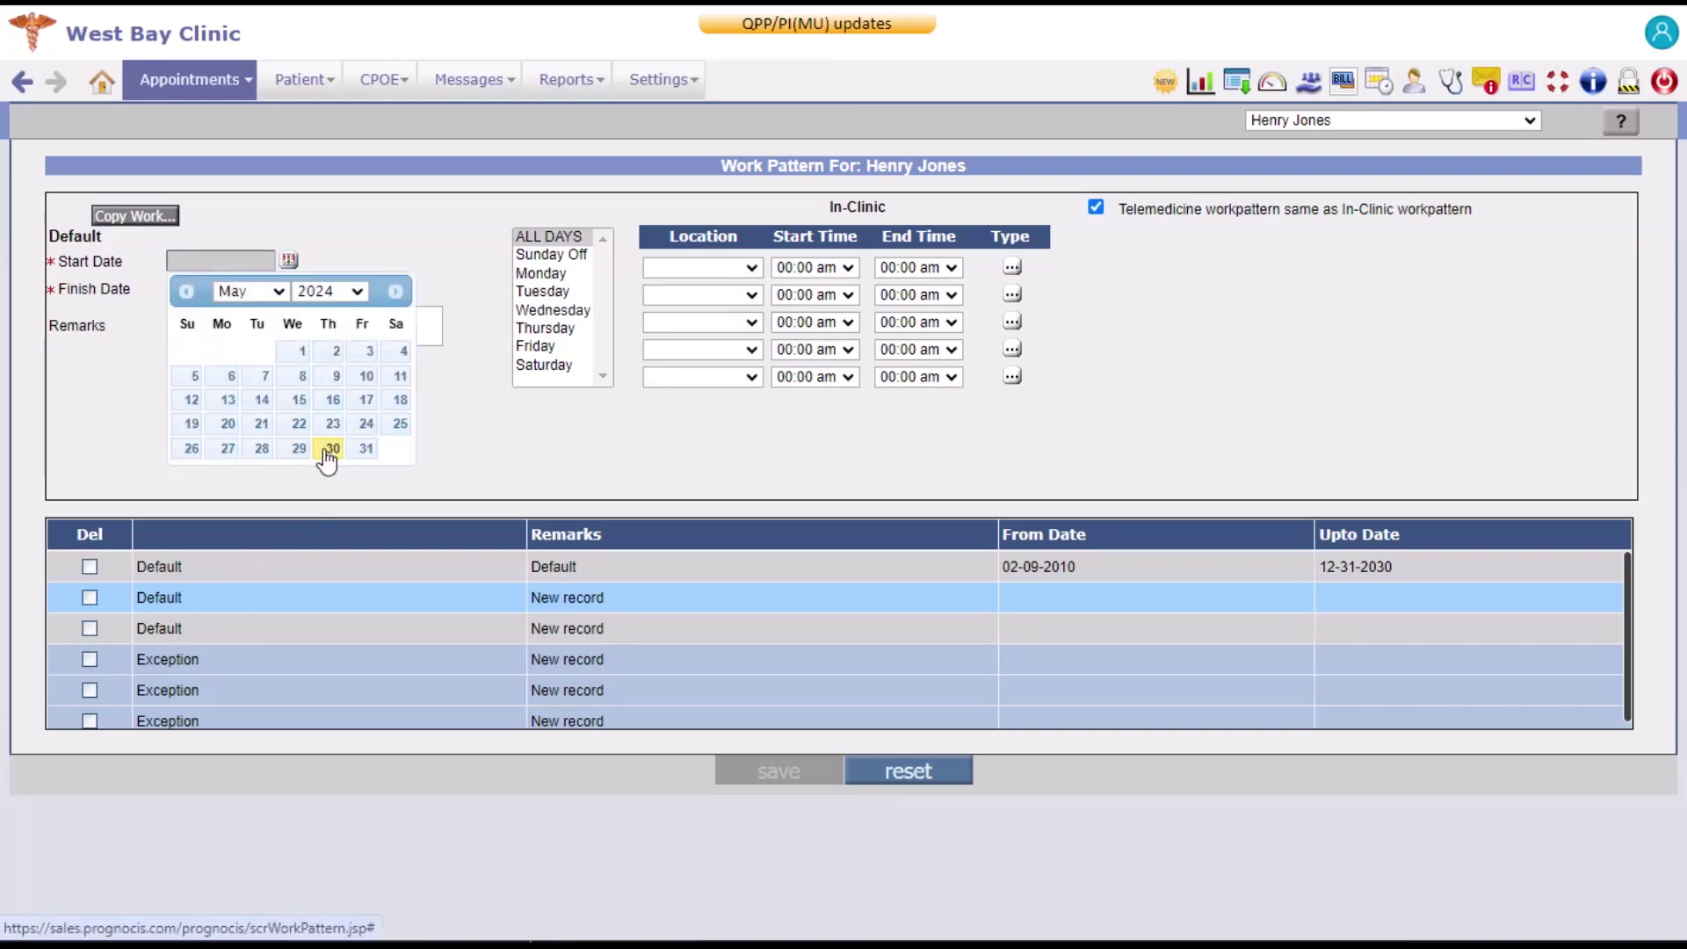
click(288, 289)
click(329, 318)
click(335, 536)
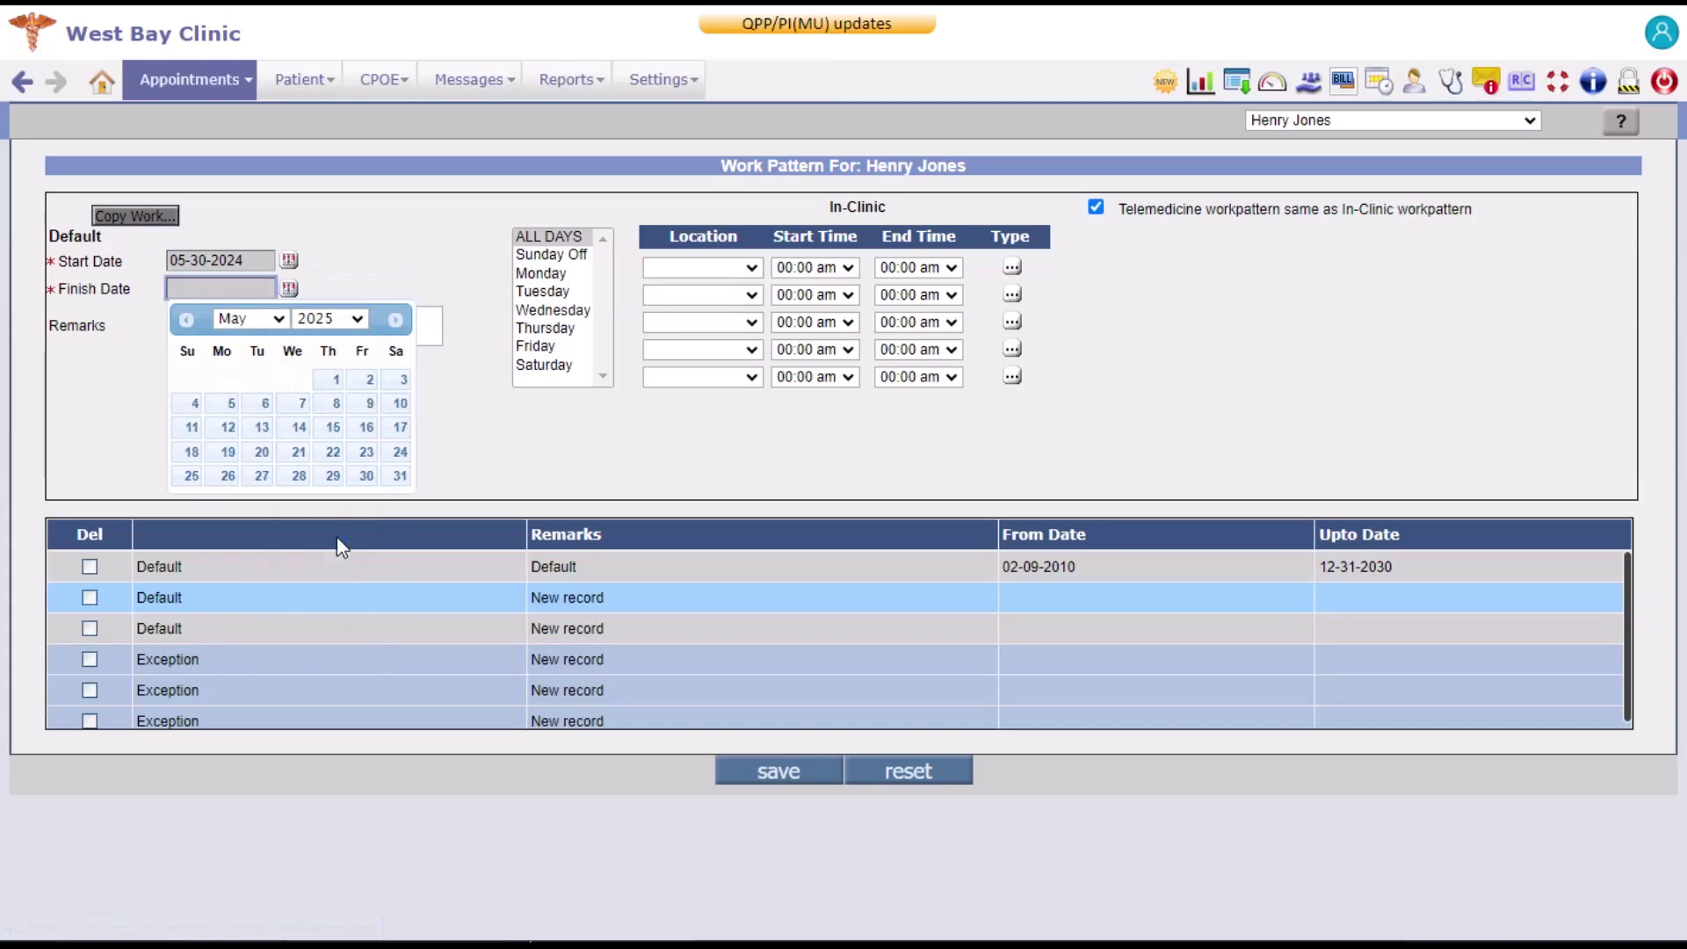
click(365, 475)
Step: Replace the remarks with "Work Pattern" and select ALL DAYS for the pattern
drag(263, 324, 218, 320)
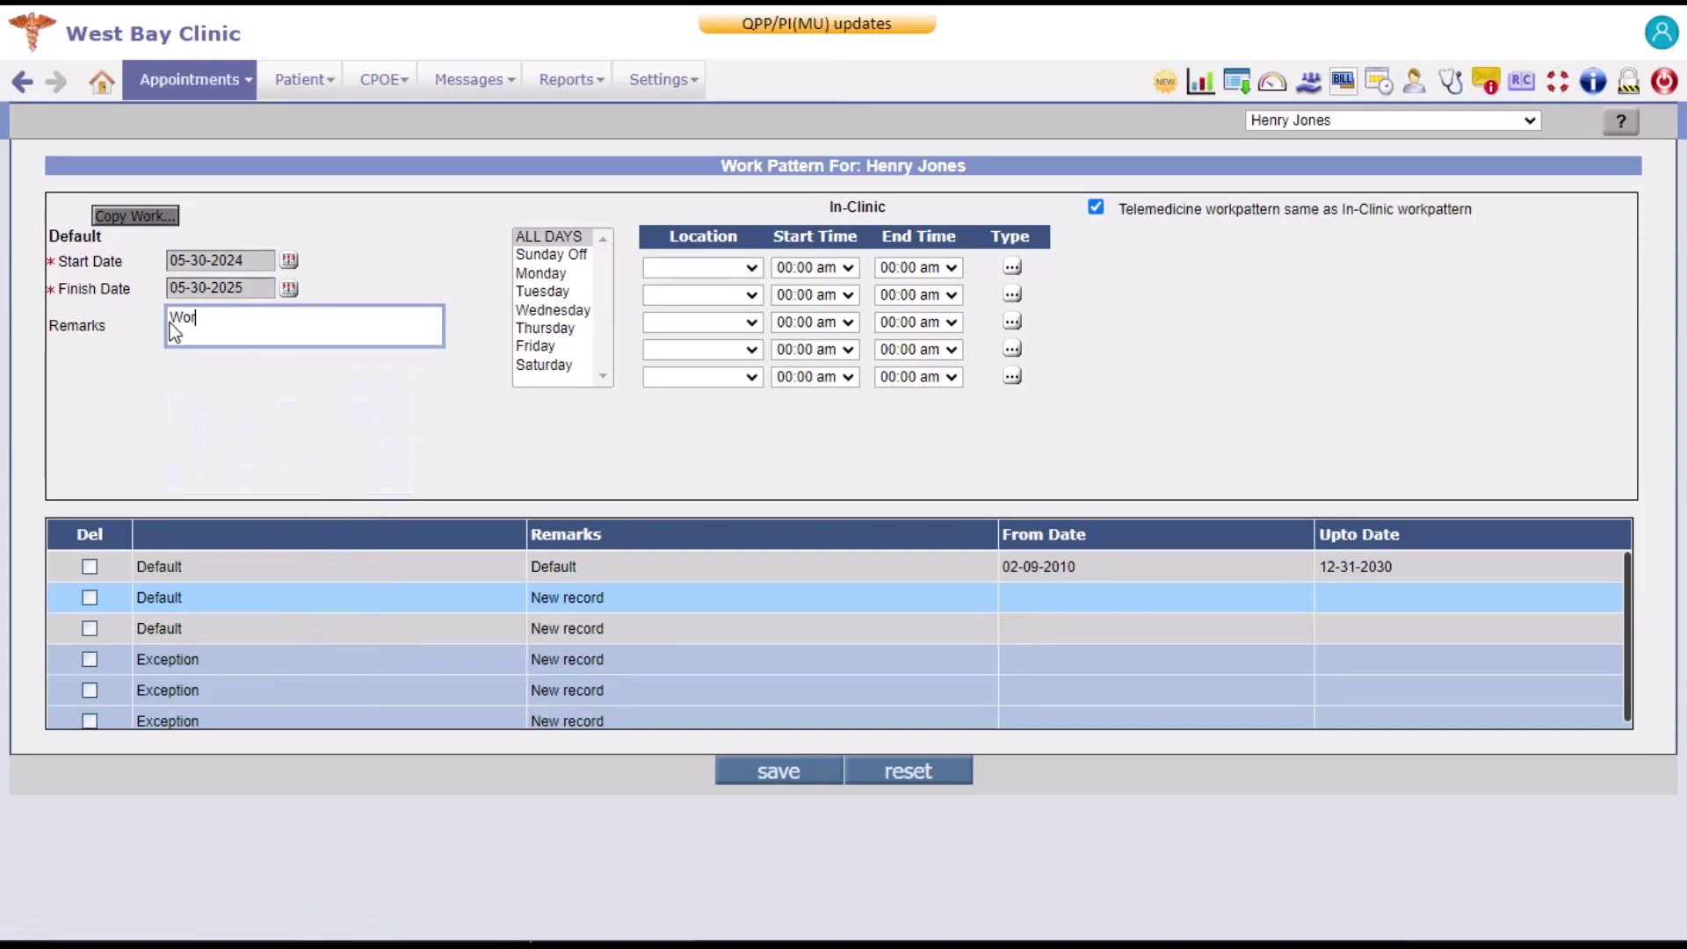
text(Work Pattern)
click(462, 378)
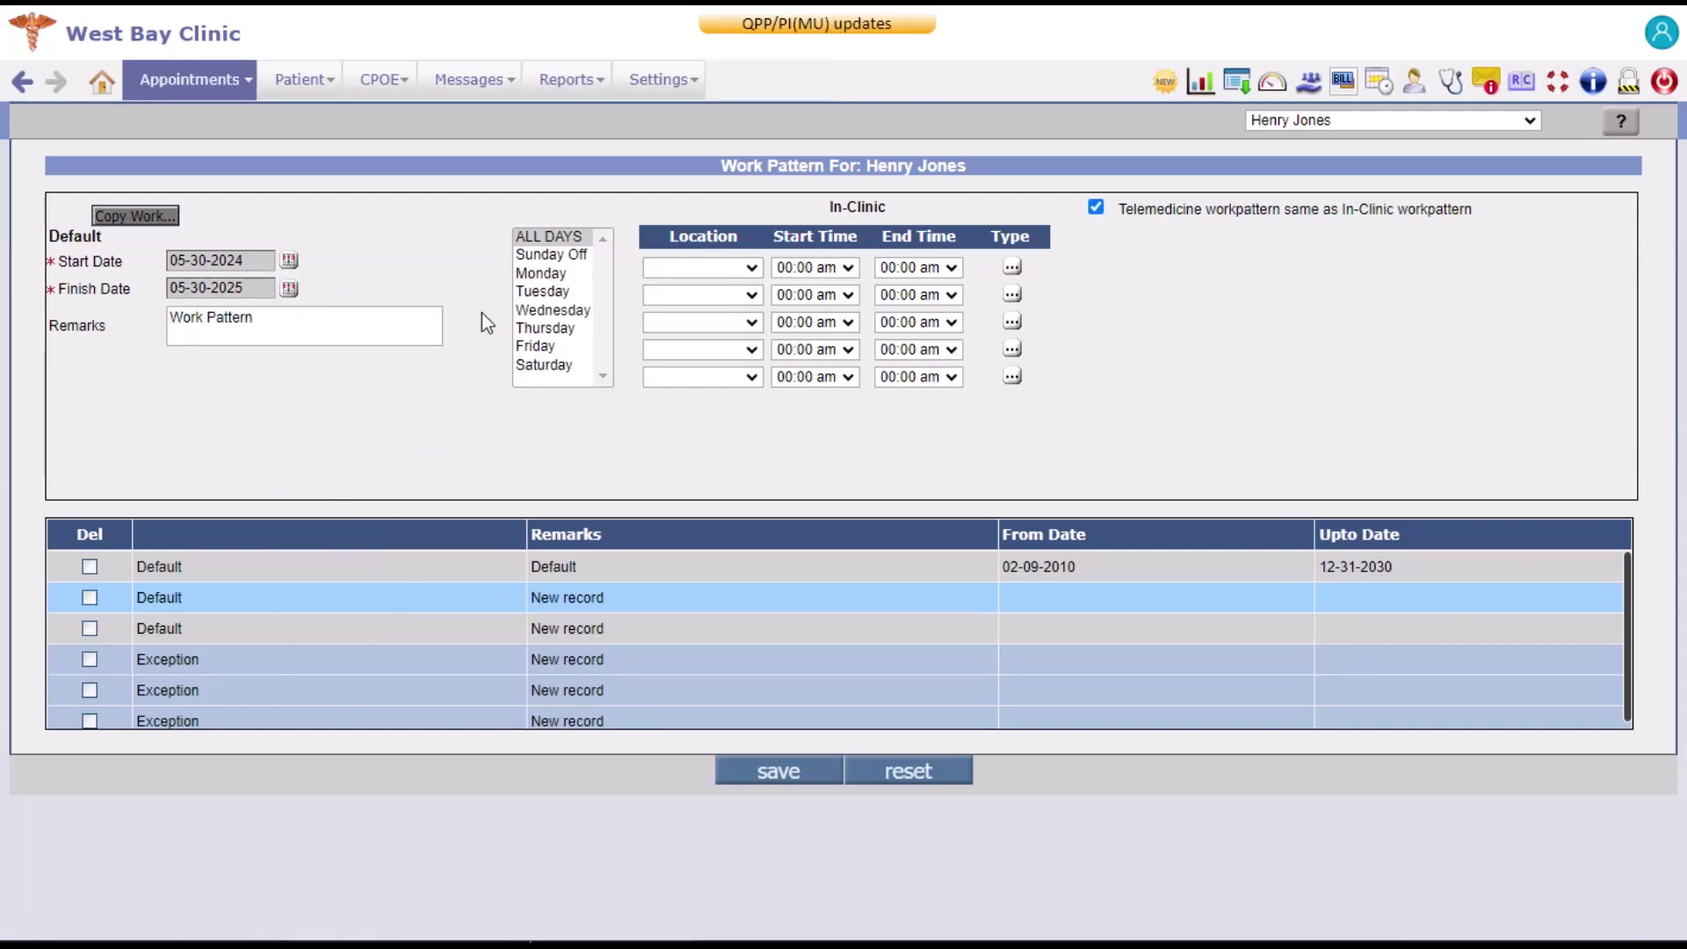
click(530, 243)
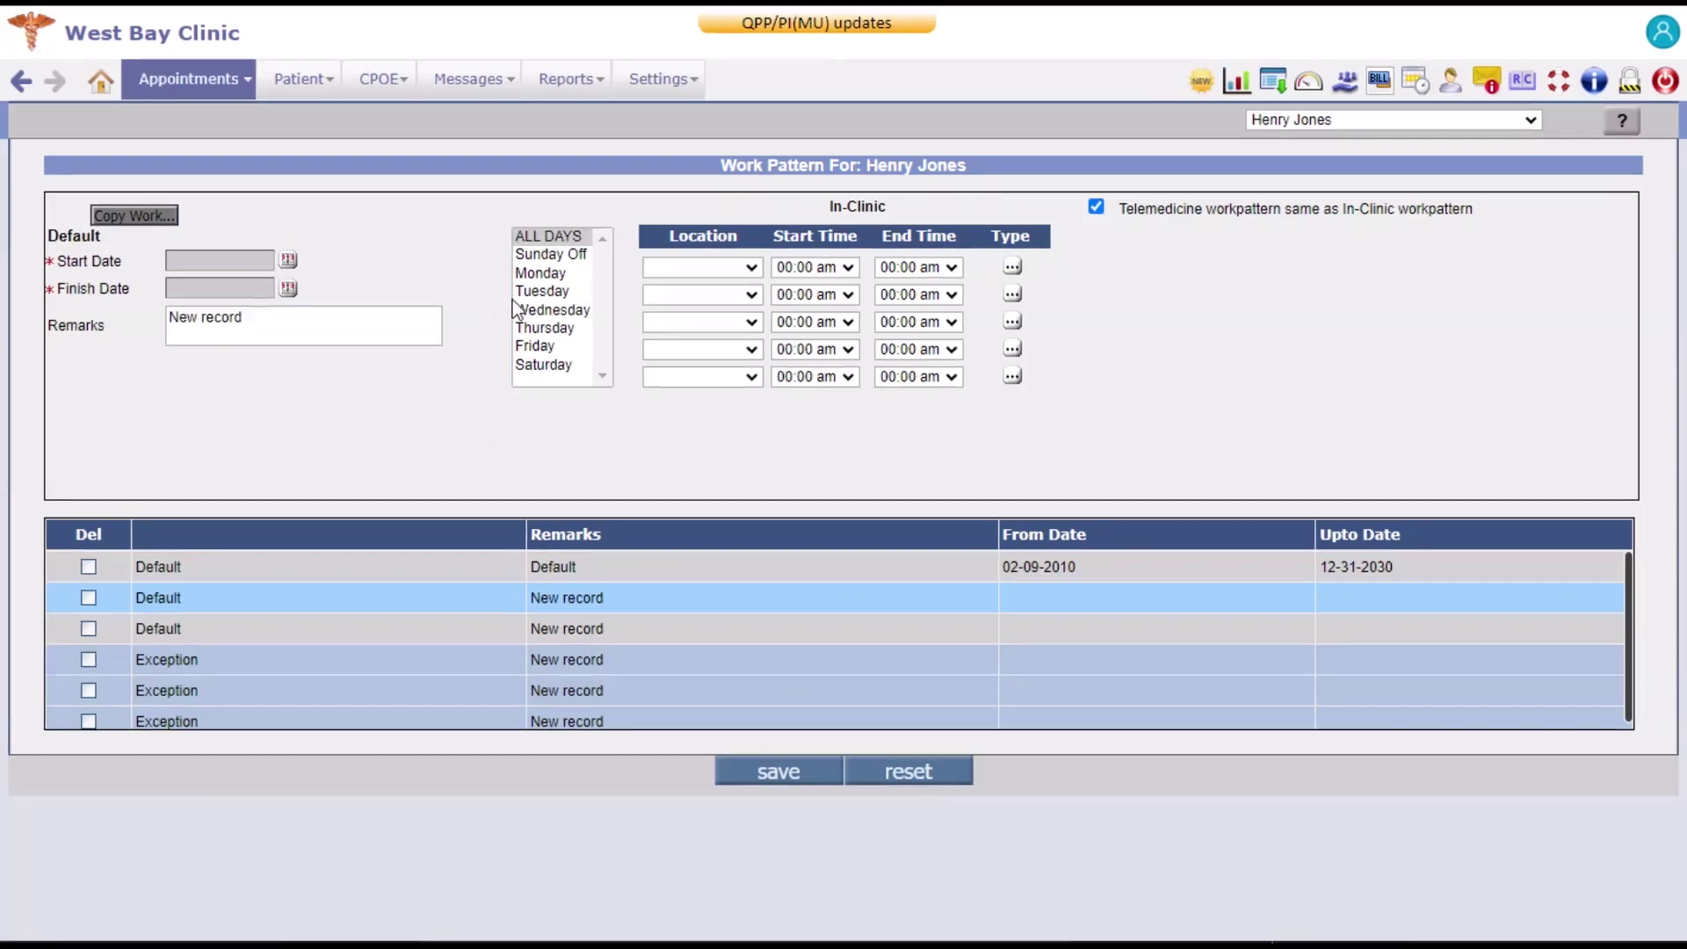
Step: Try selecting Monday, Tuesday, Wednesday and the Sunday weekly off individually in the day list
click(554, 274)
click(559, 293)
click(563, 312)
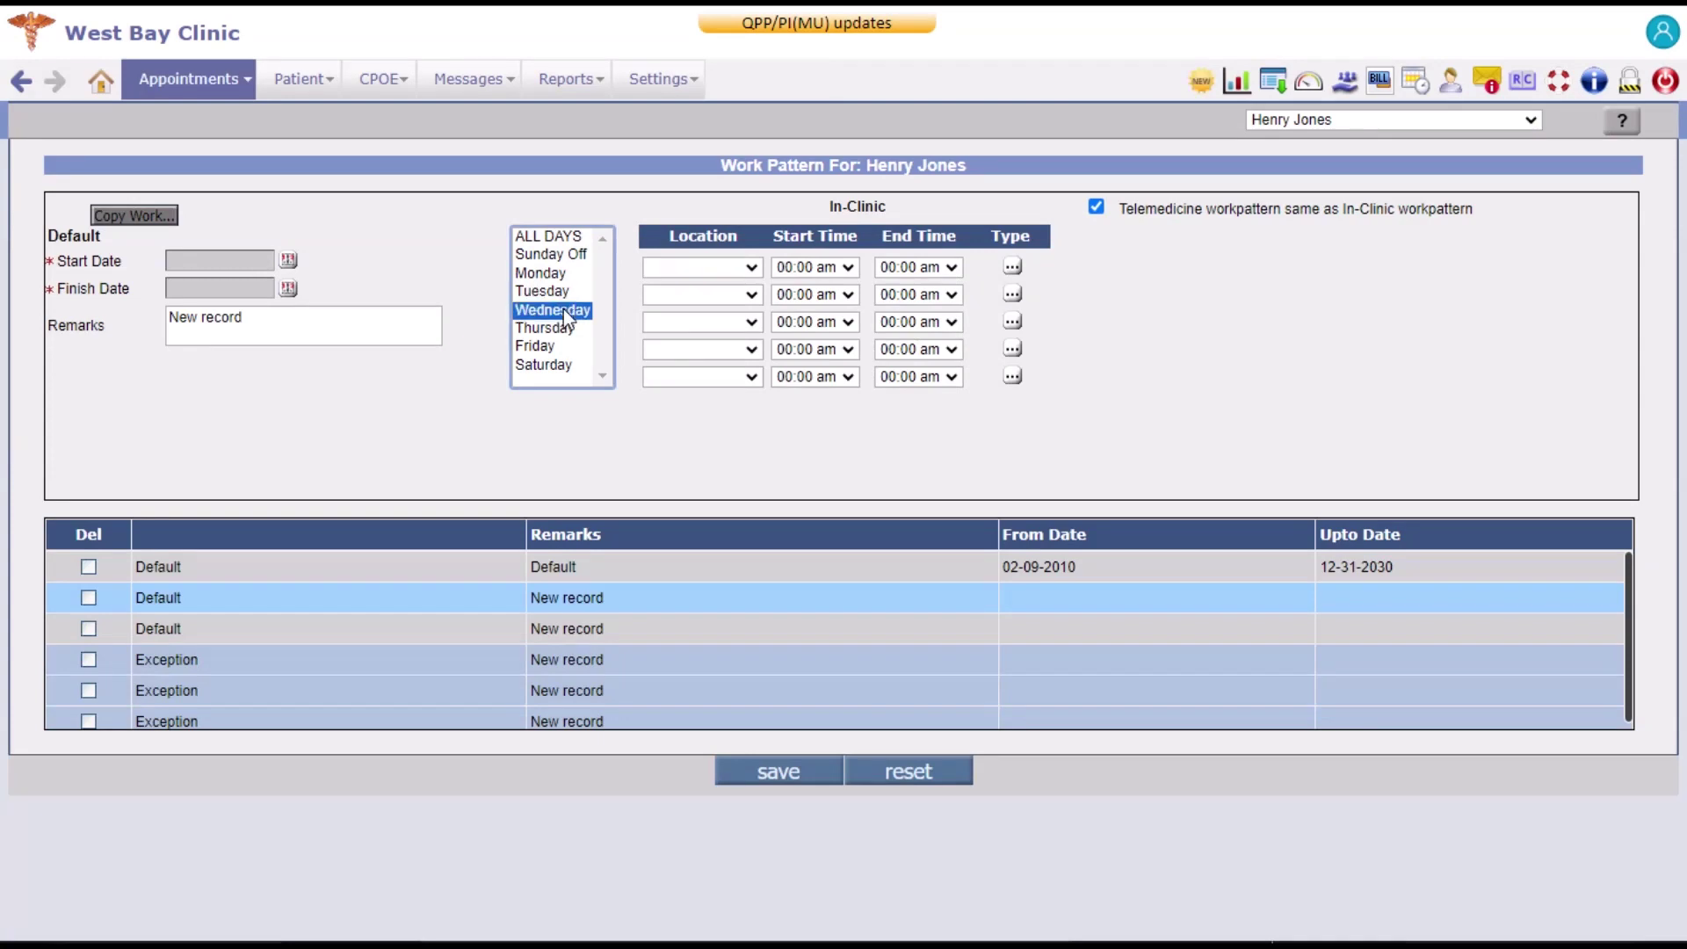
click(552, 257)
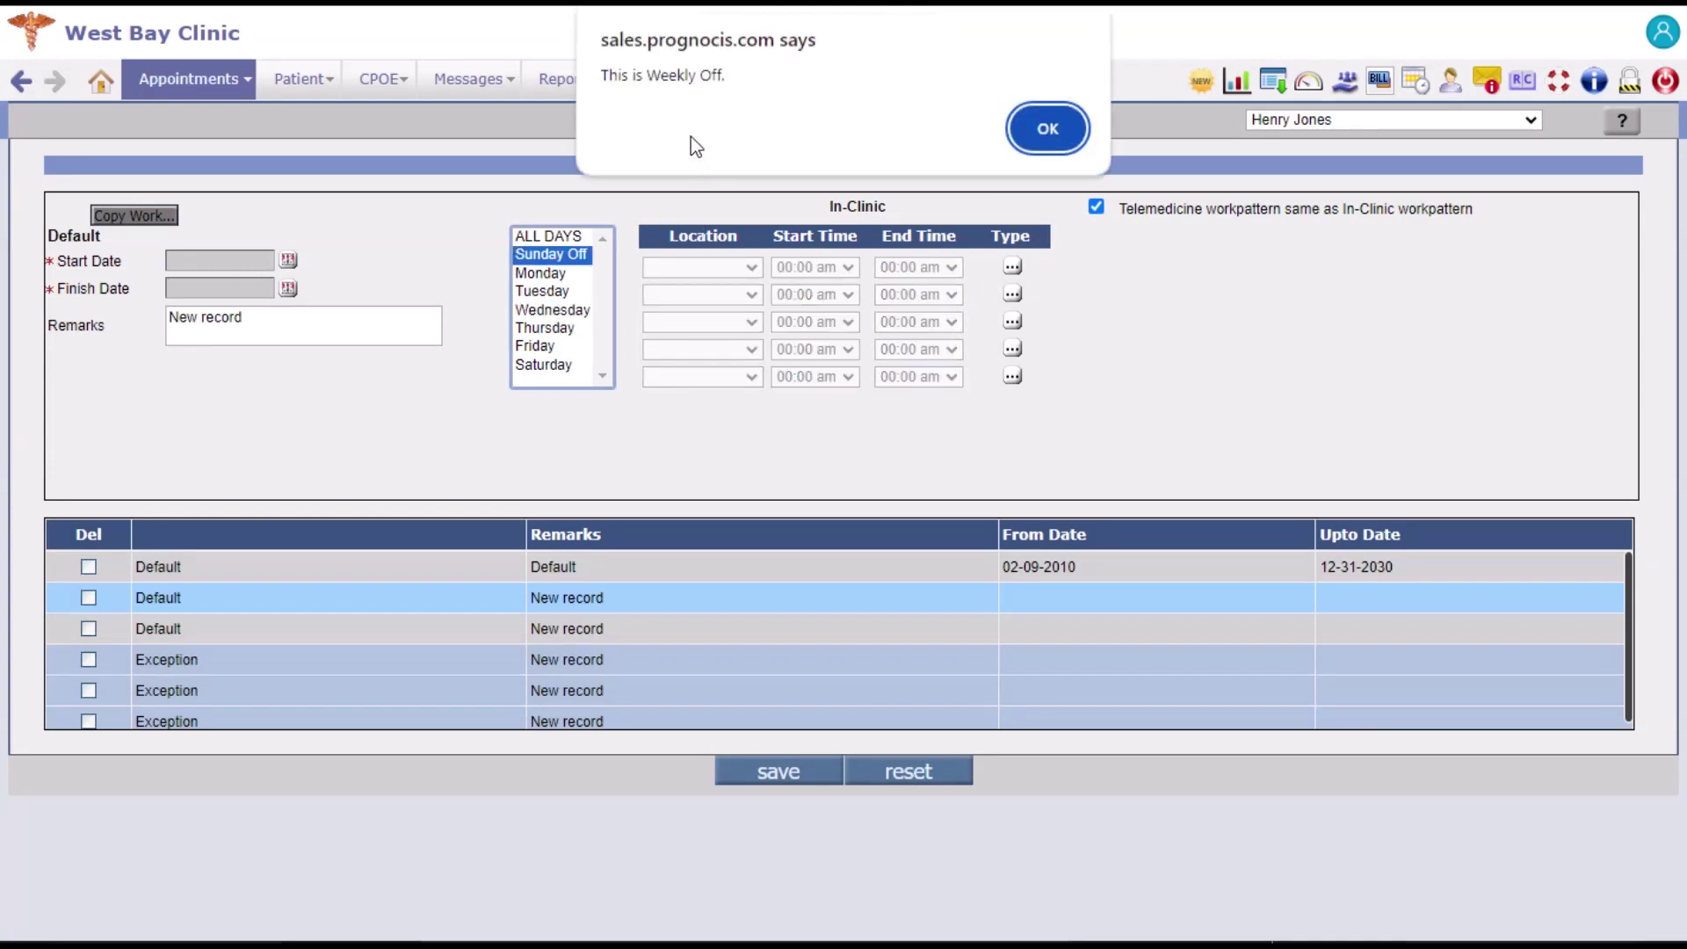
click(1047, 129)
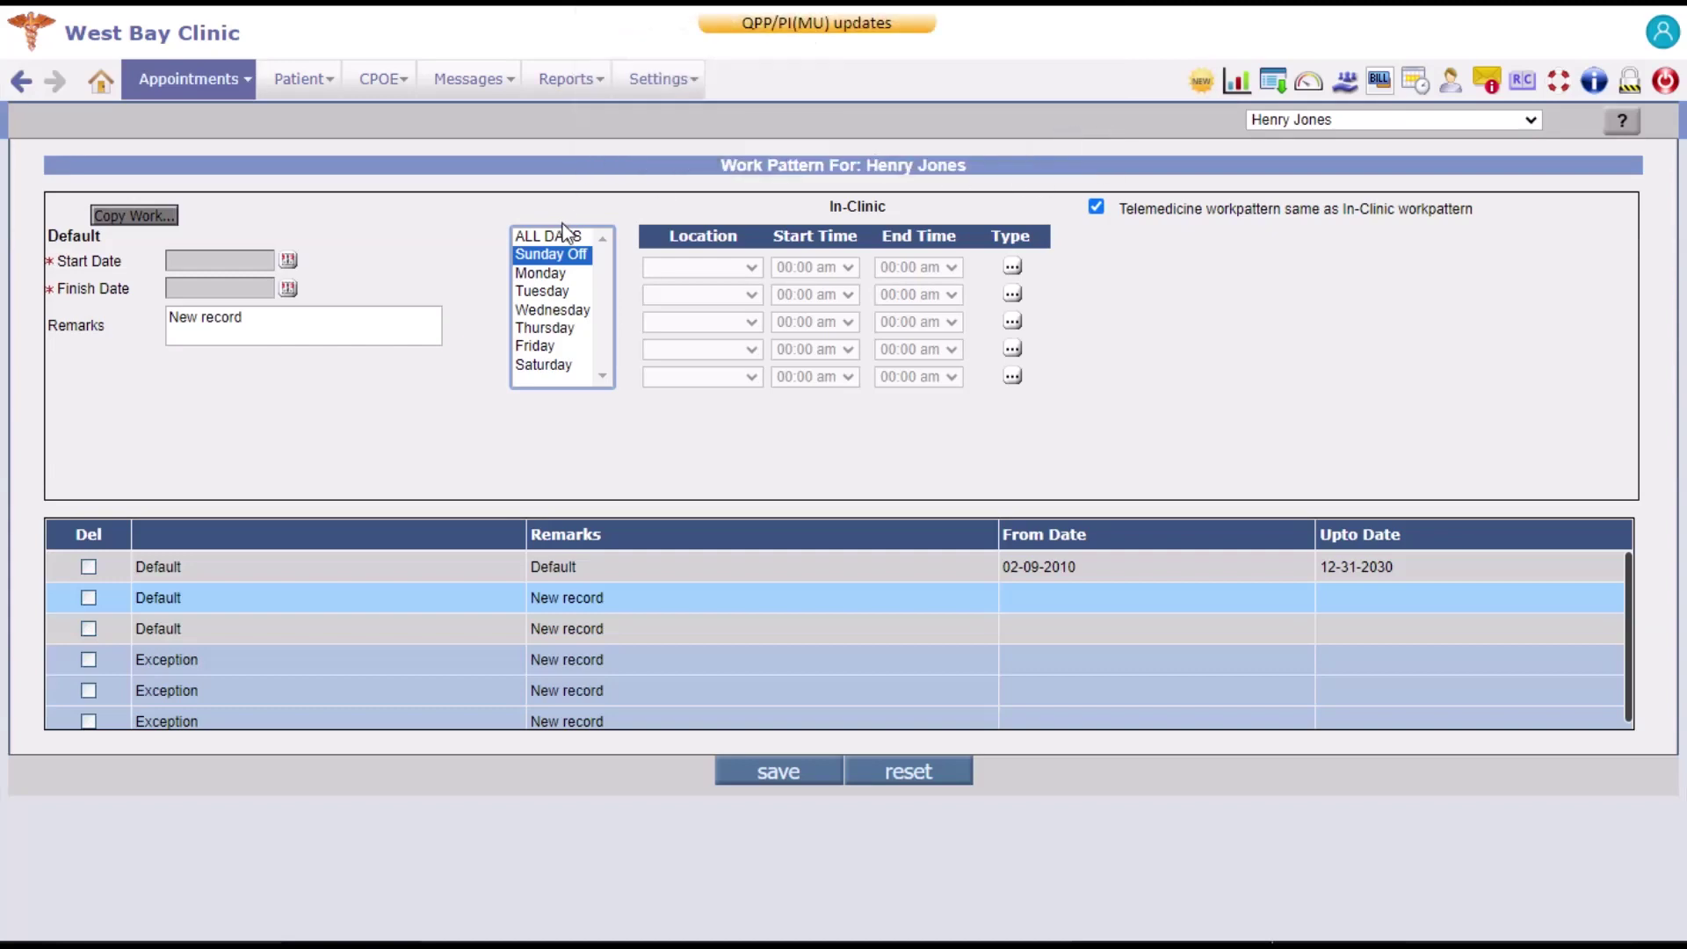
Step: For ALL DAYS, set the first in-clinic slot to the Park Plaza location from 09:00 am to 06:00 pm
click(594, 237)
click(745, 273)
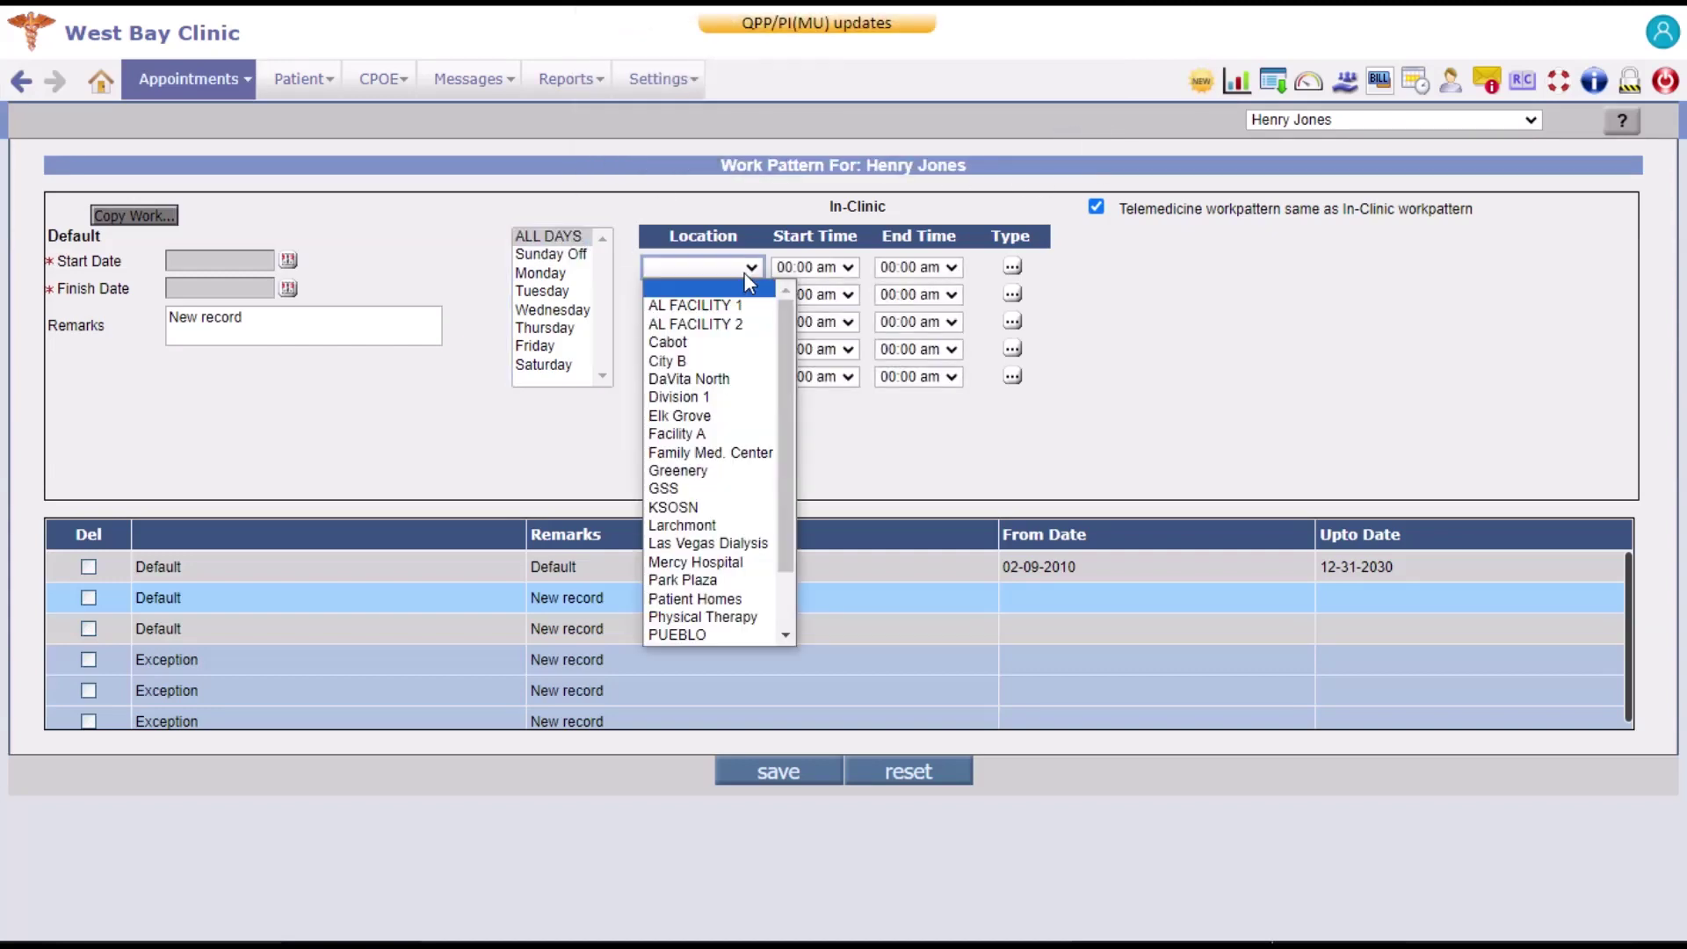
click(754, 582)
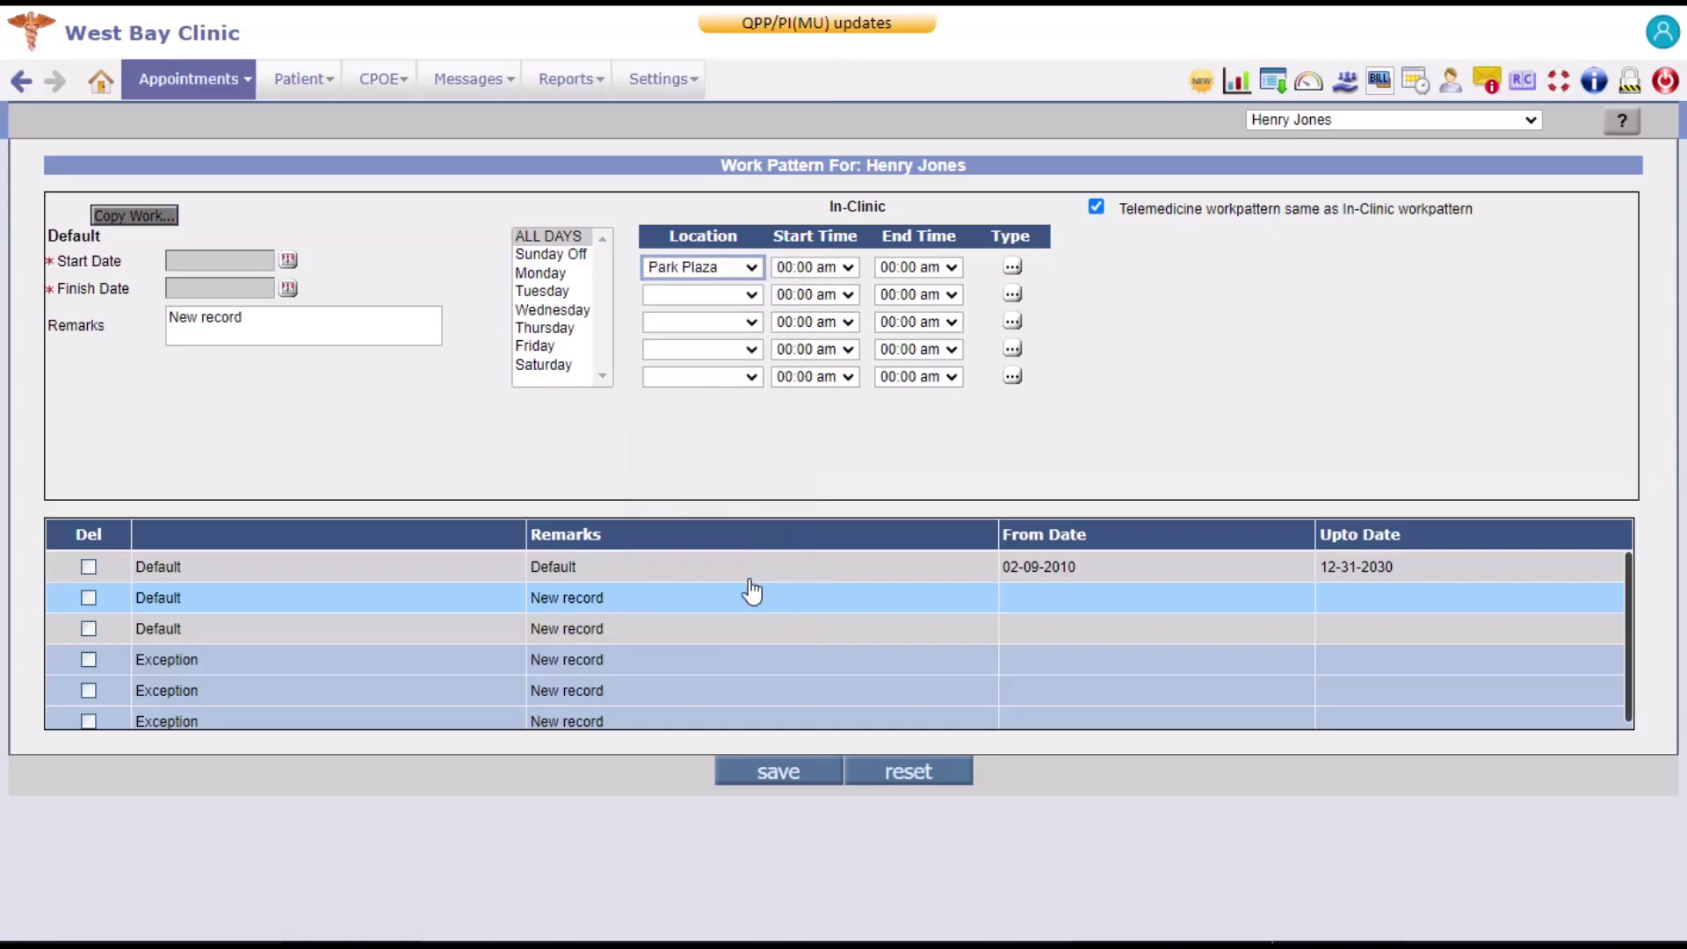
click(812, 267)
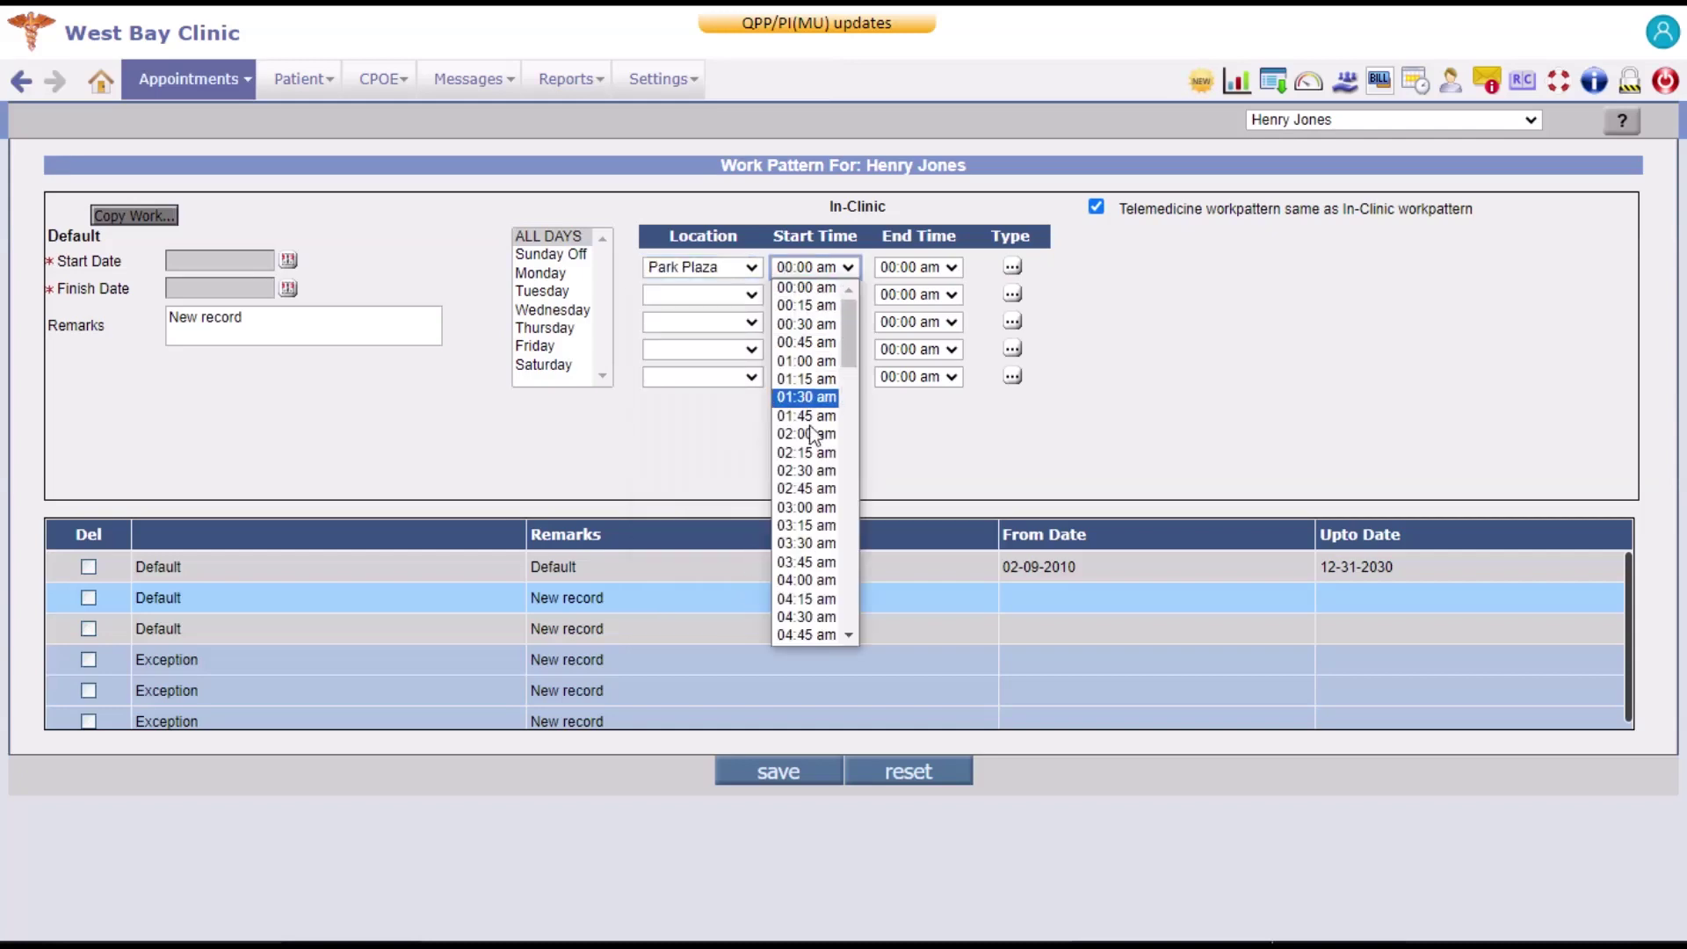
scroll(813, 439, down, 5)
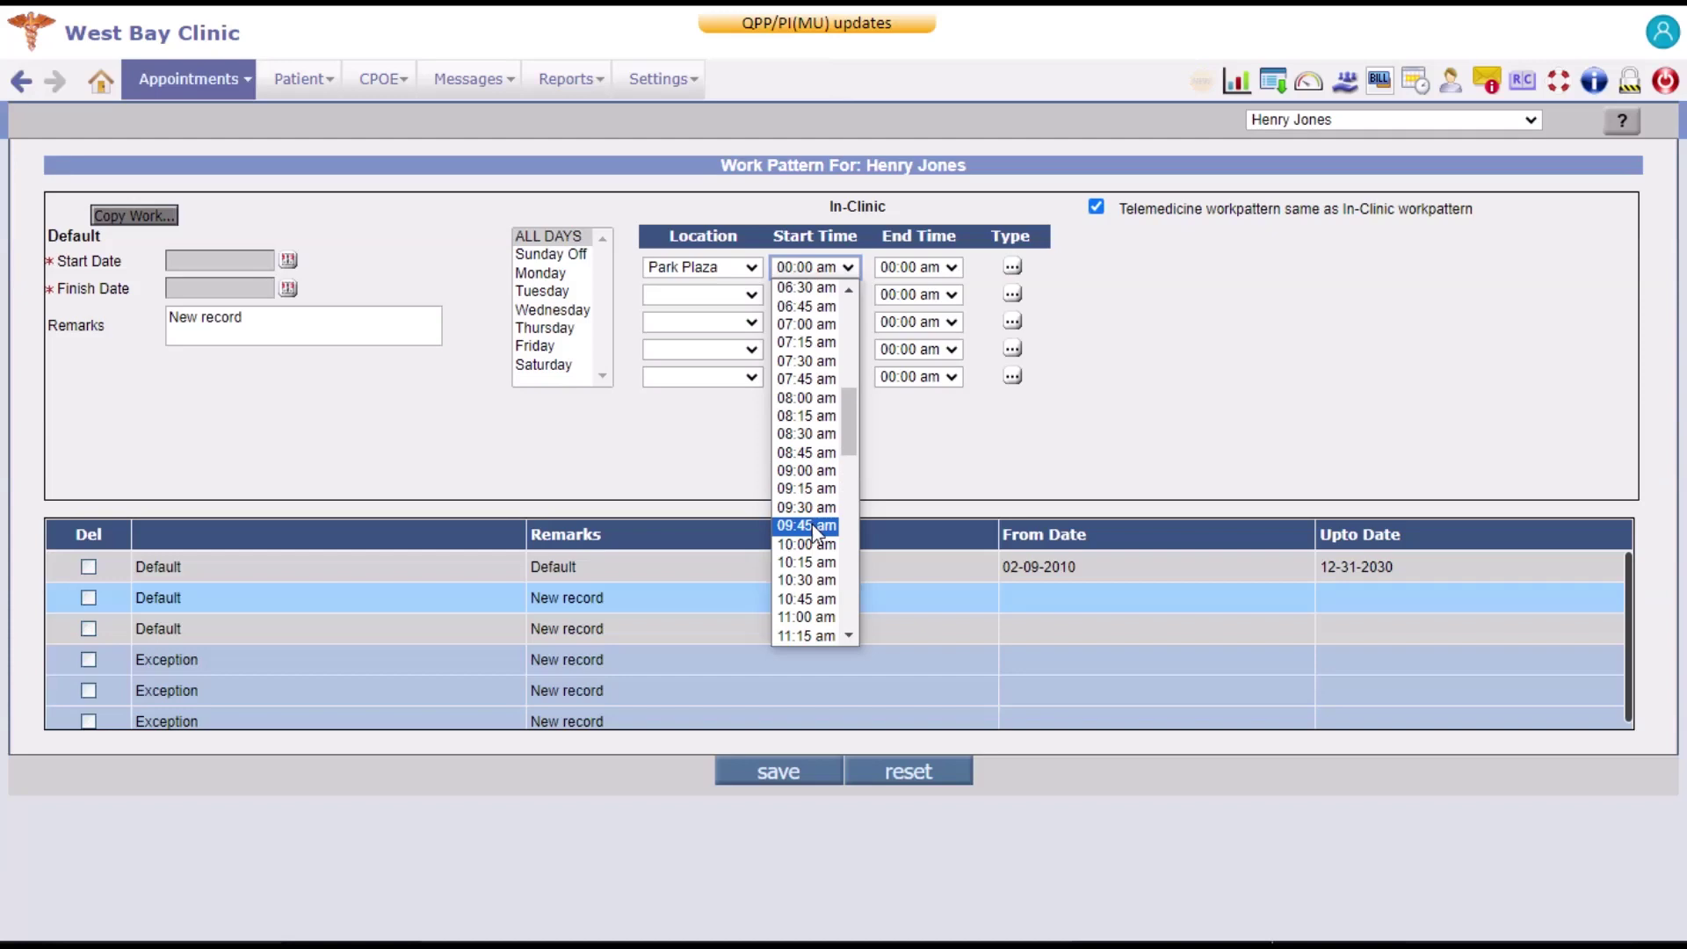
click(794, 470)
click(923, 267)
scroll(925, 440, down, 13)
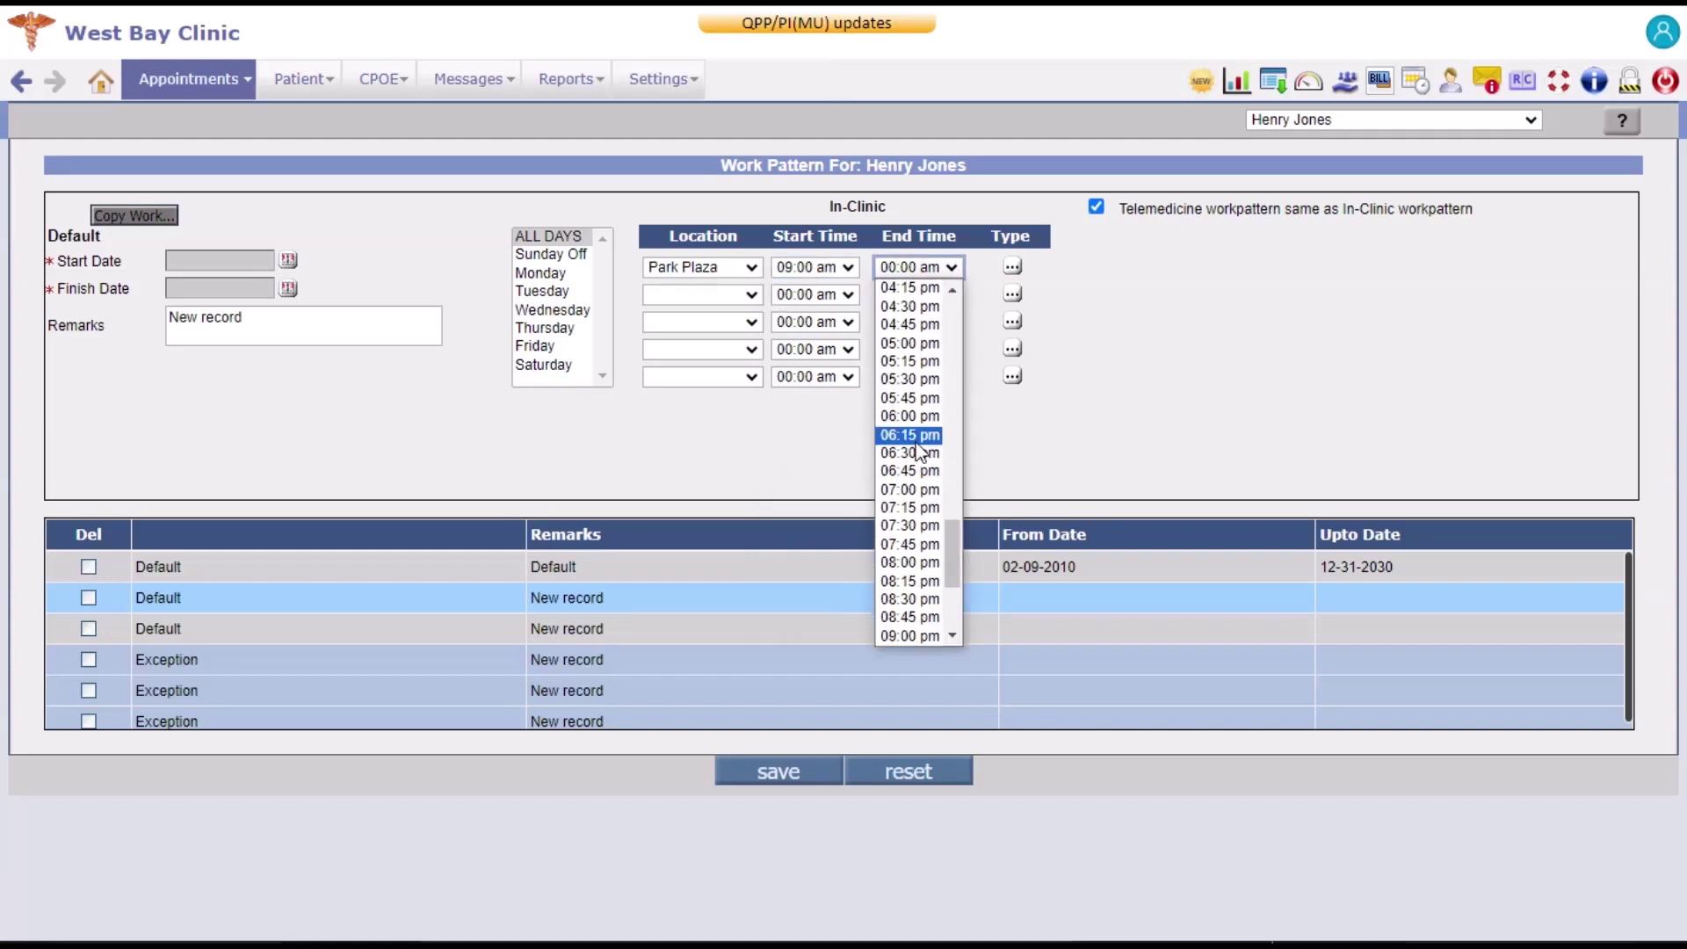
click(907, 417)
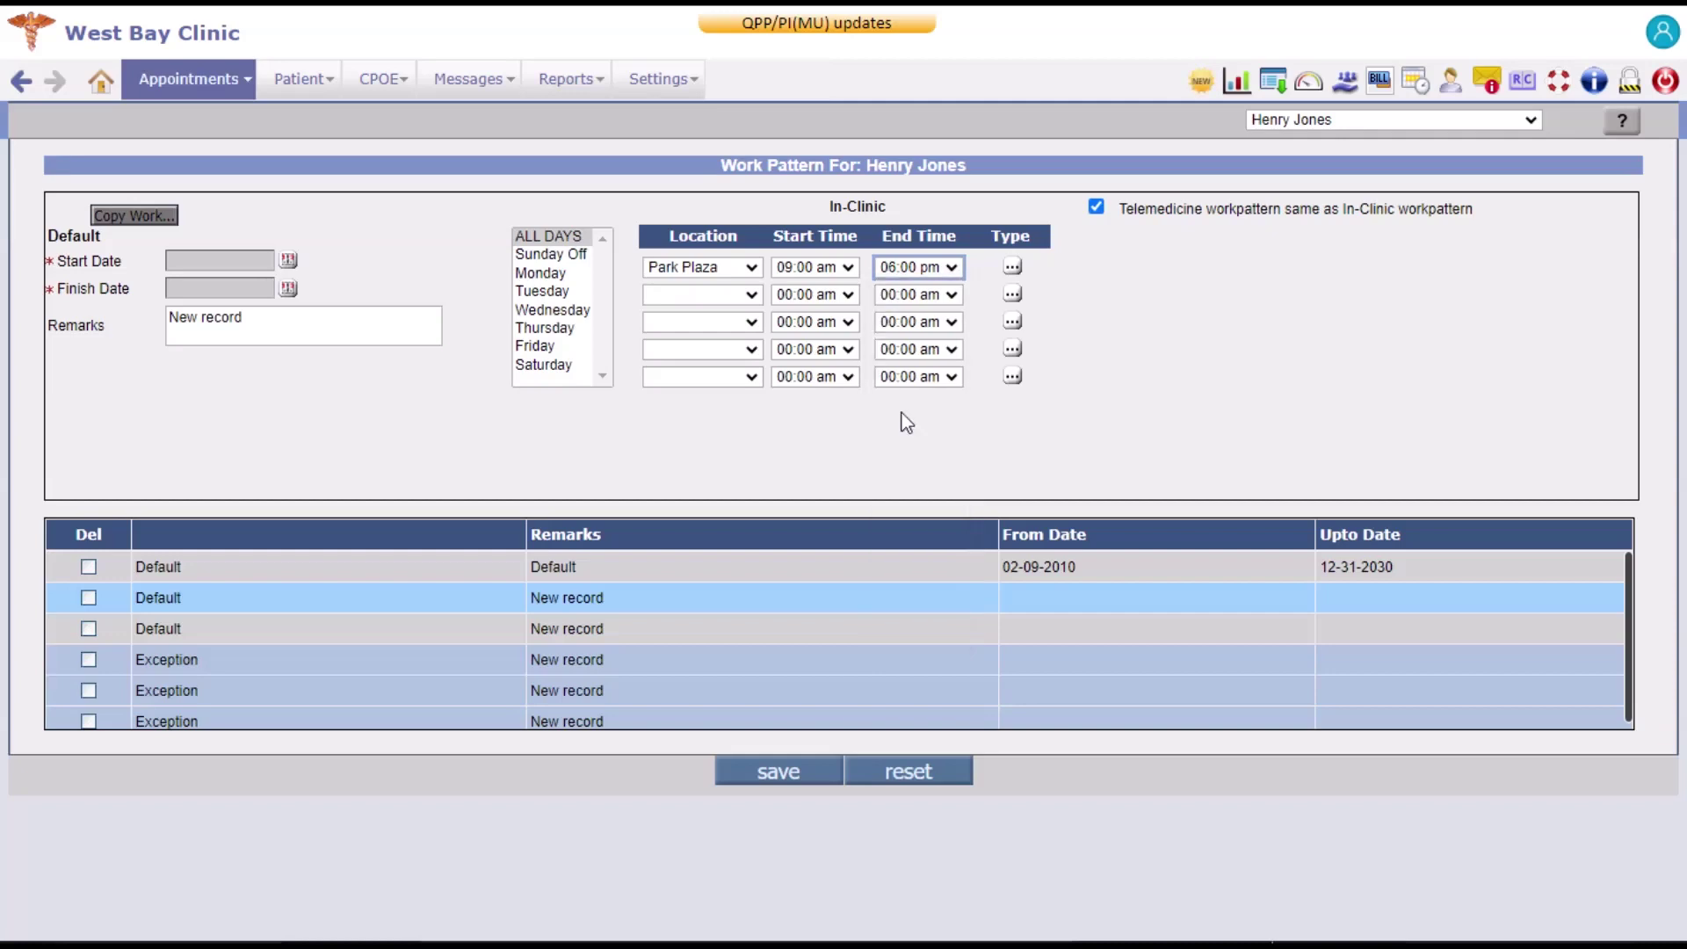
Step: Try assigning the A Followup and Absence documented encounter types to the first slot, then clear both
click(1012, 267)
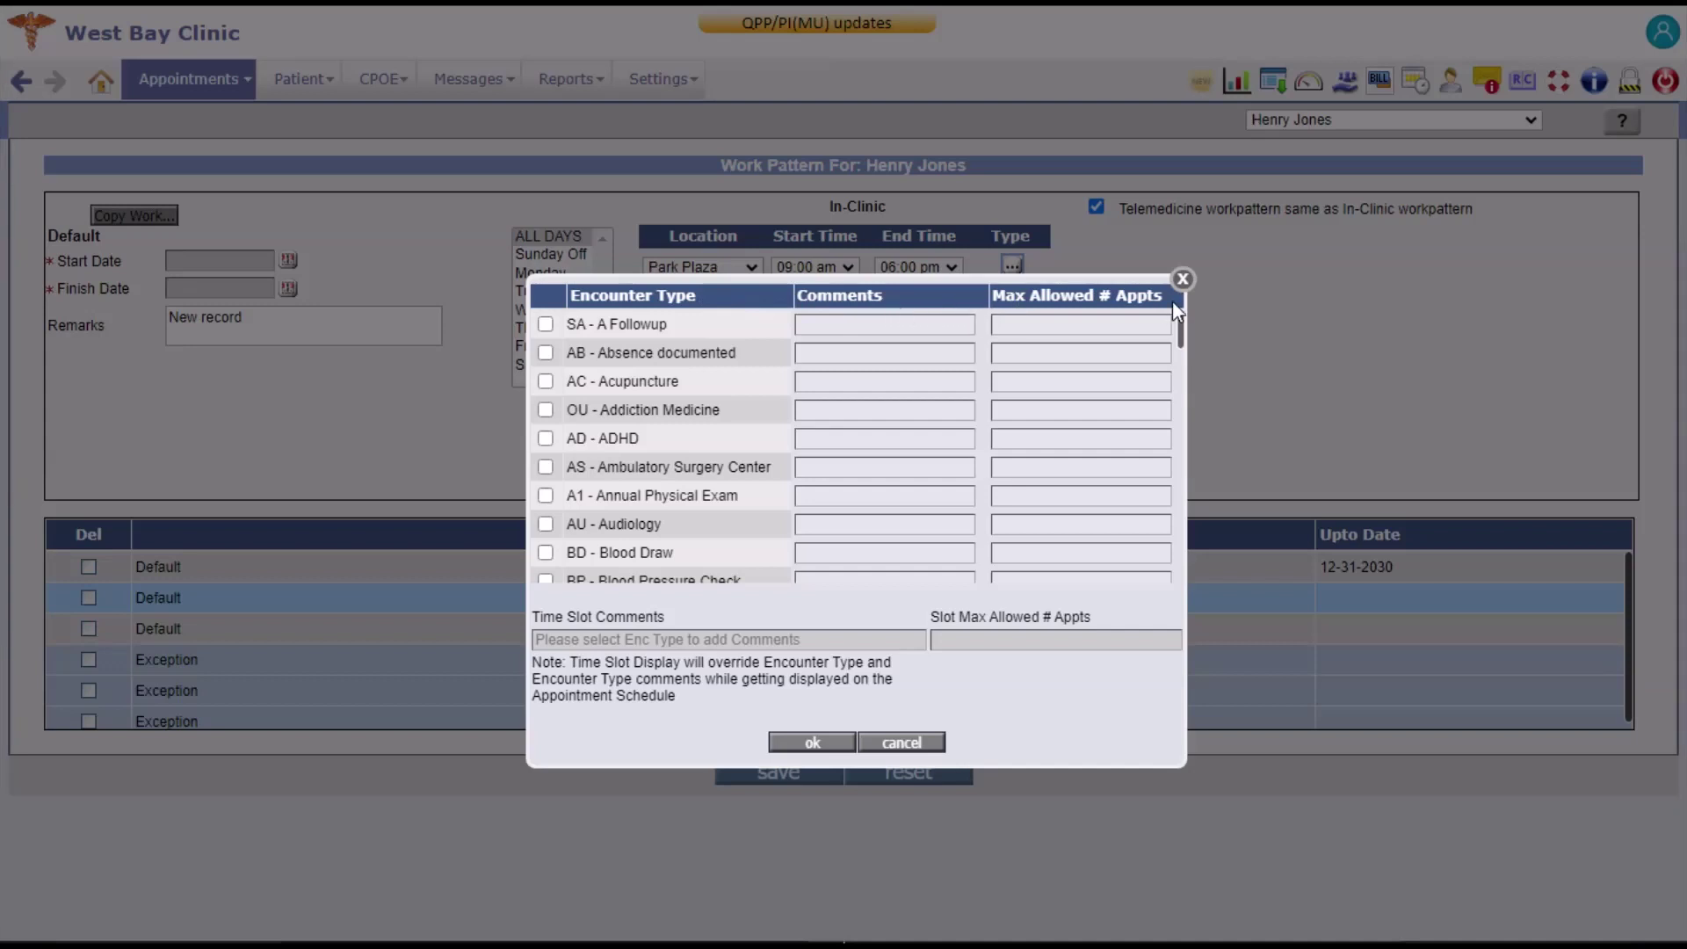
click(546, 324)
click(546, 352)
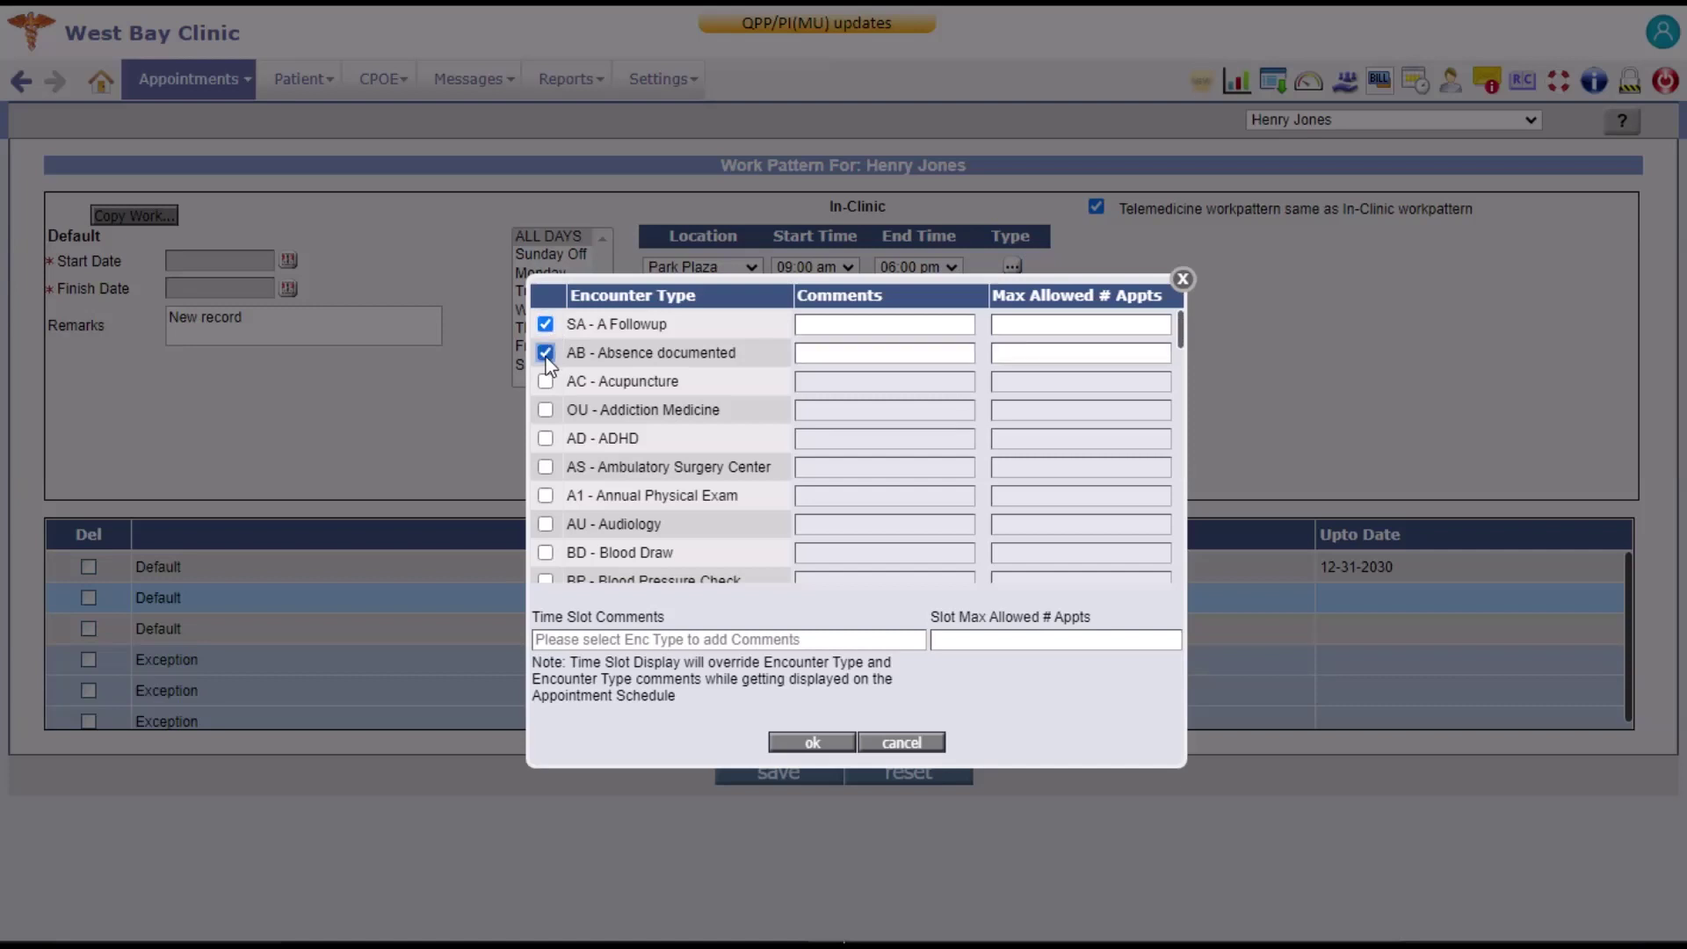
click(843, 324)
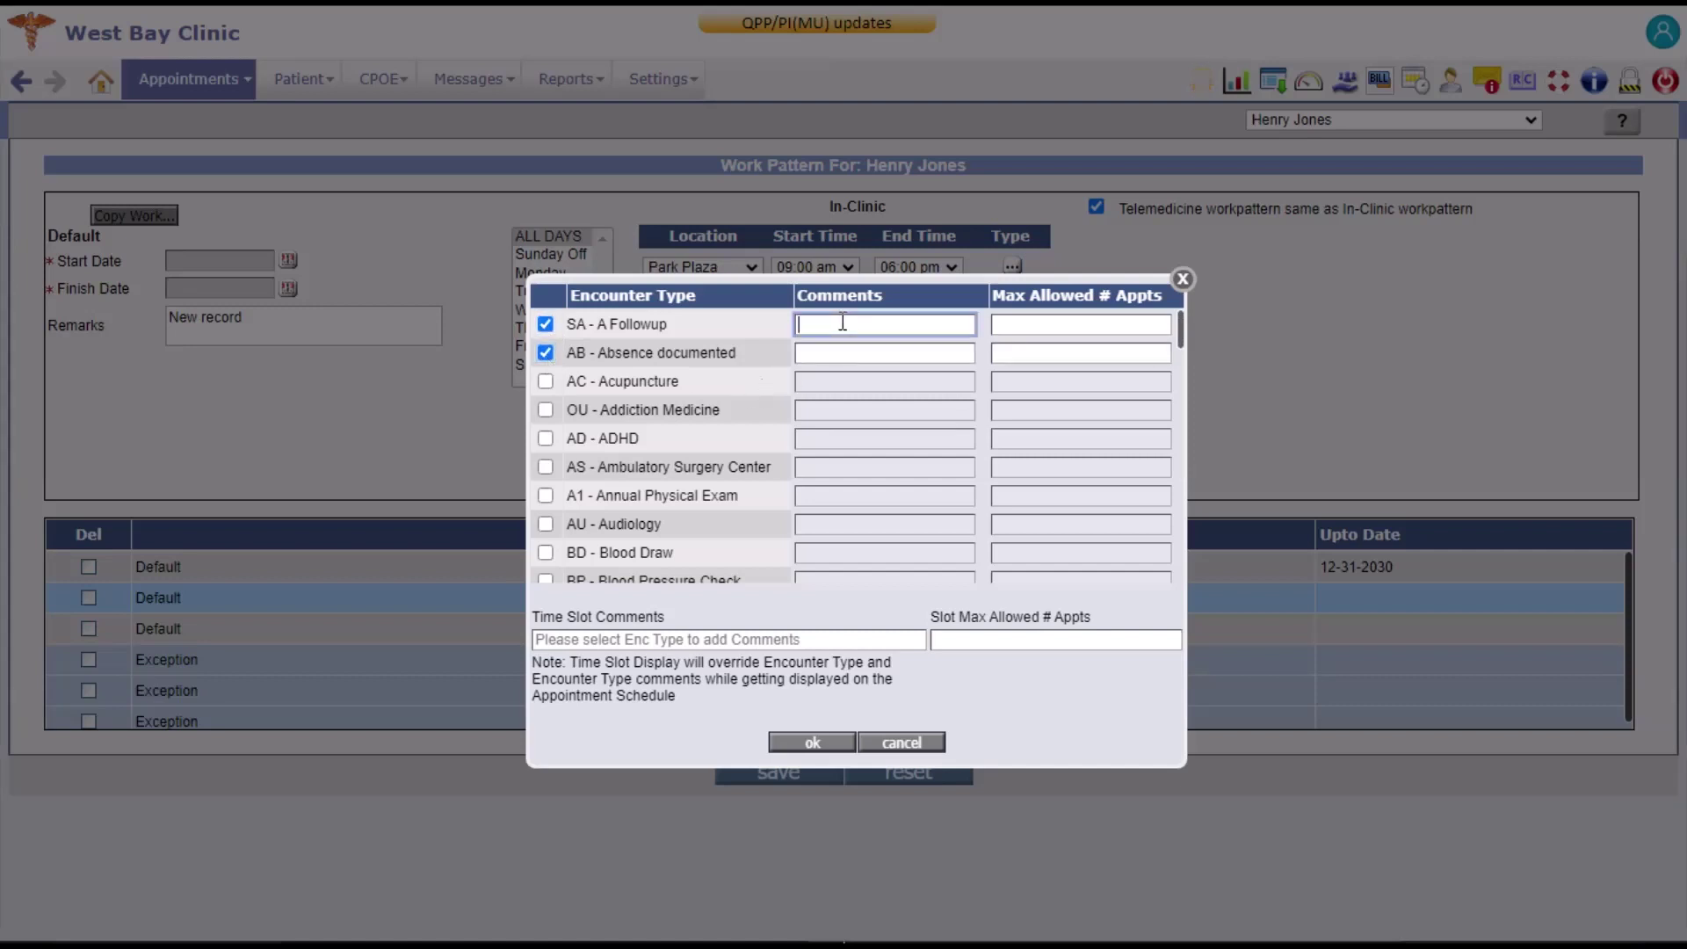
click(1067, 325)
click(1005, 354)
click(897, 360)
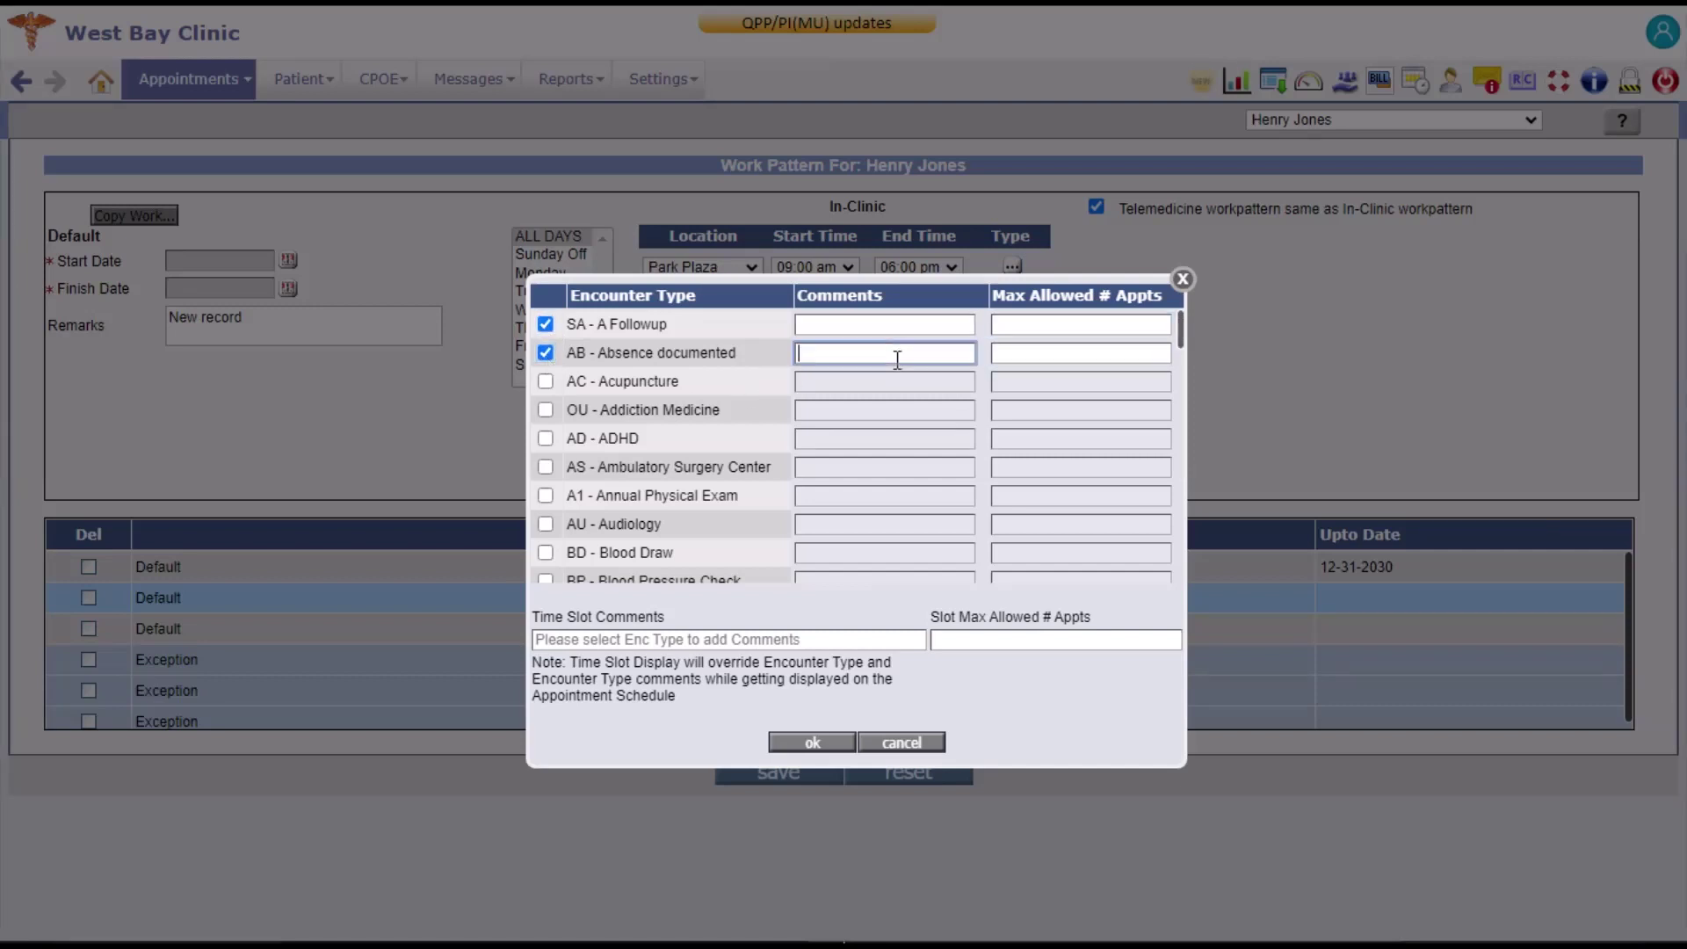
click(545, 353)
click(545, 326)
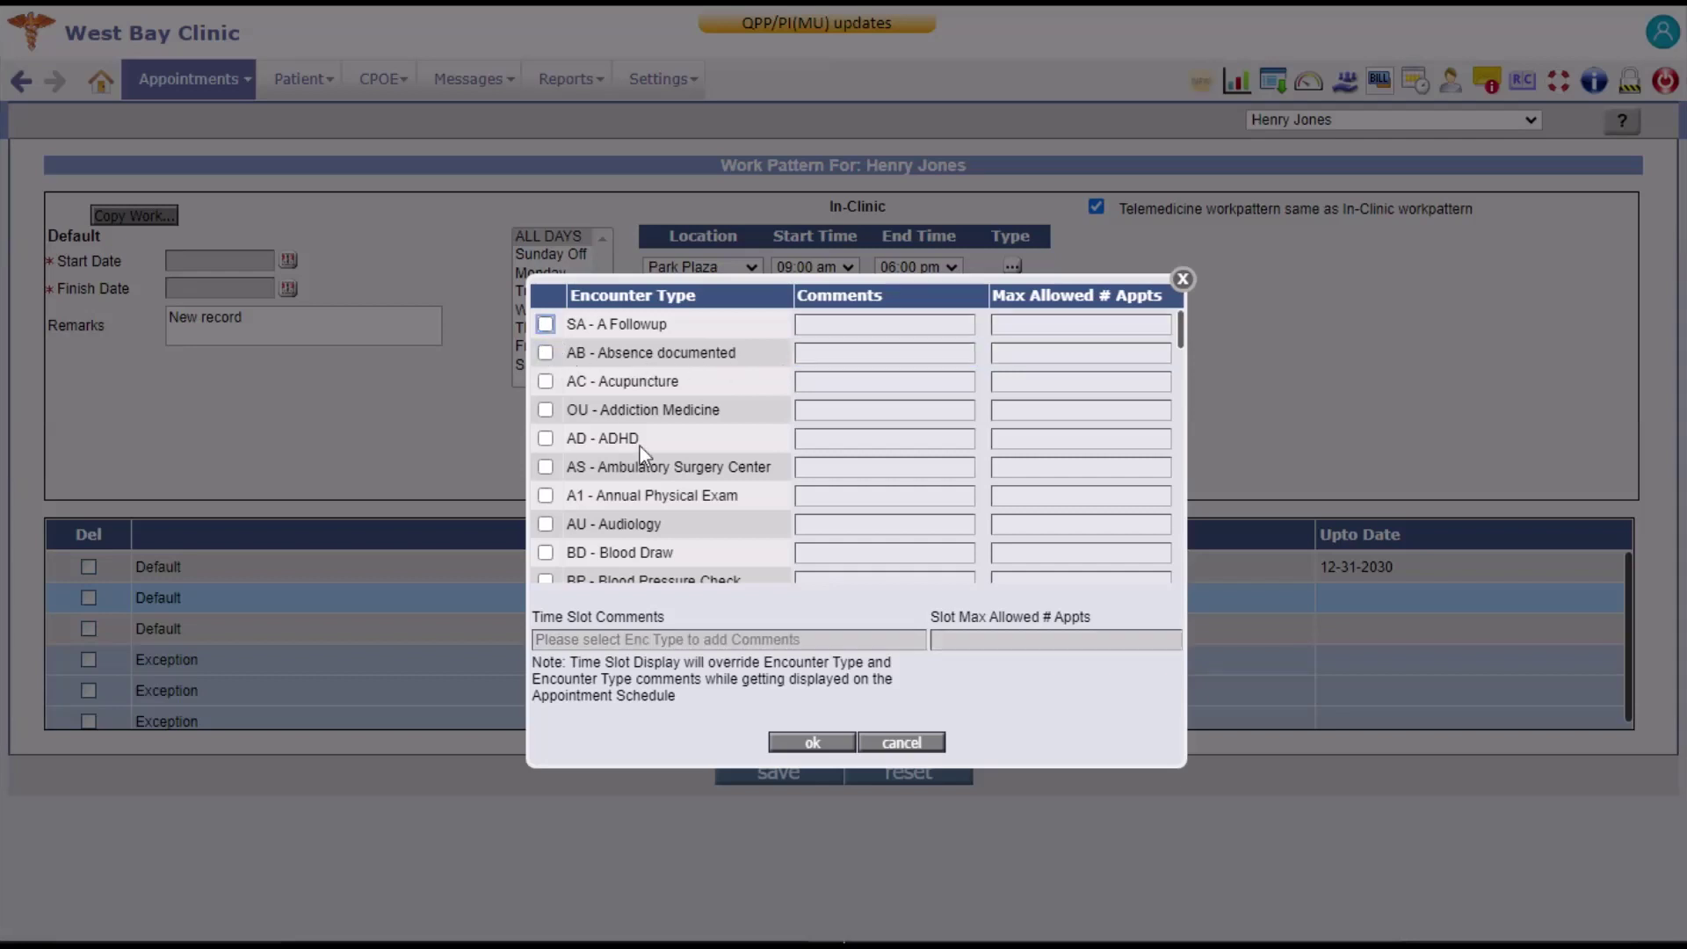
Step: Confirm the first slot with no encounter types selected and save the work pattern
click(812, 743)
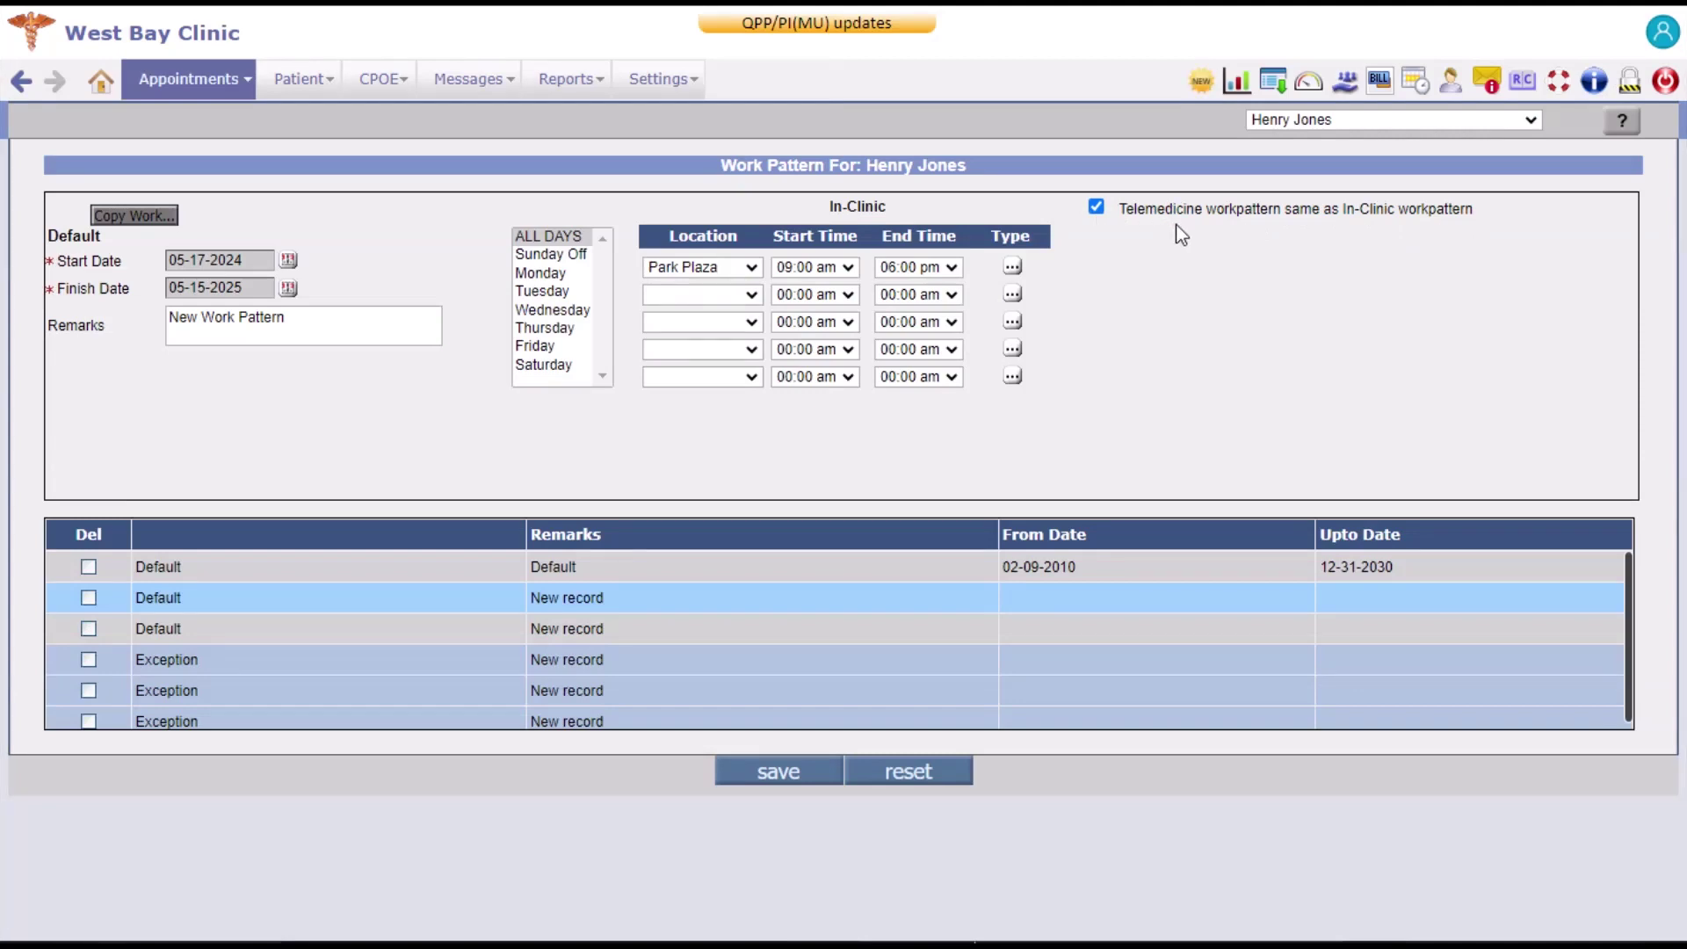
click(795, 773)
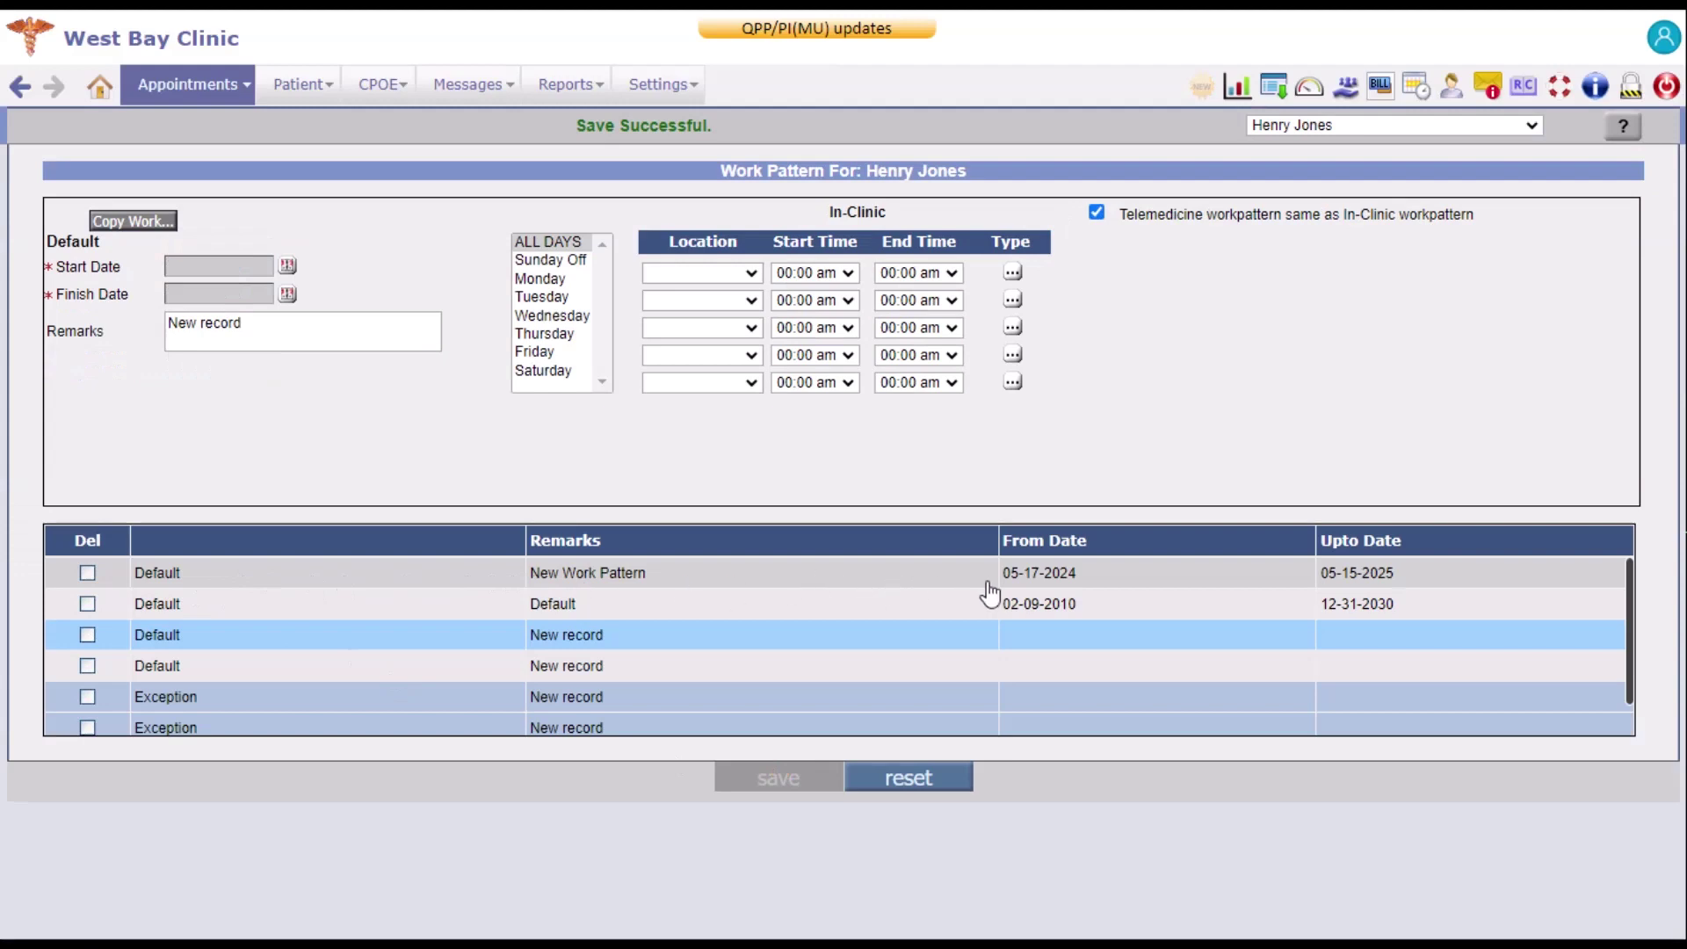
Step: For the first provider in the list, set a new default pattern's dates from 05-28-2024 to 06-30-2024
click(1282, 126)
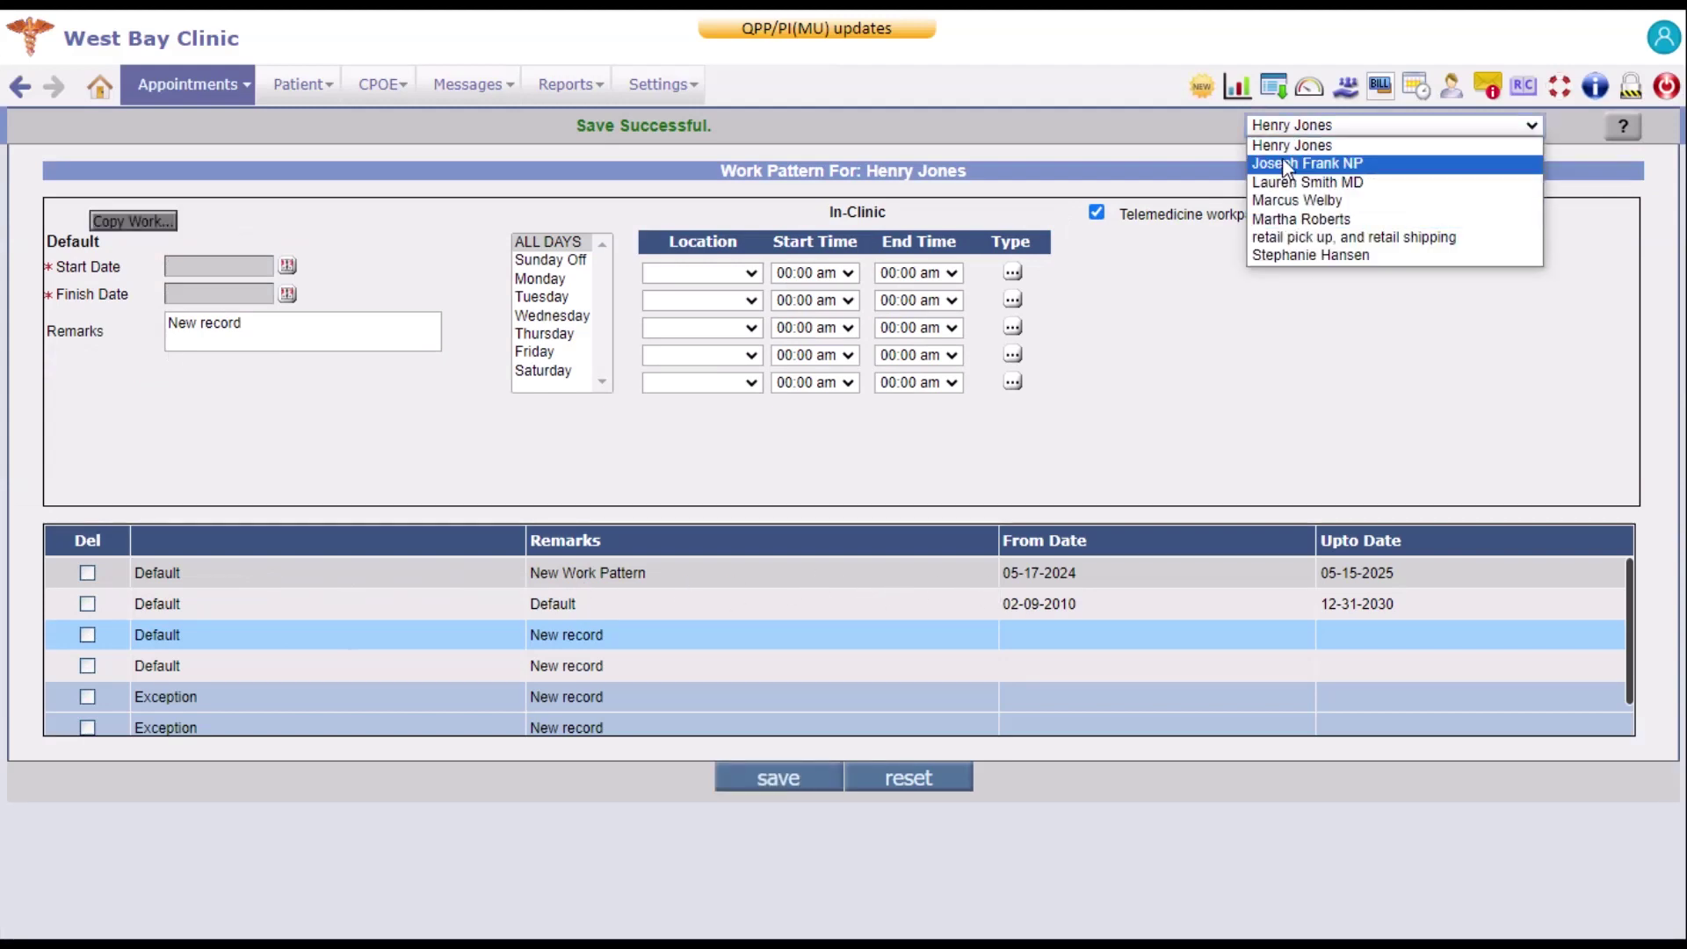
click(1284, 146)
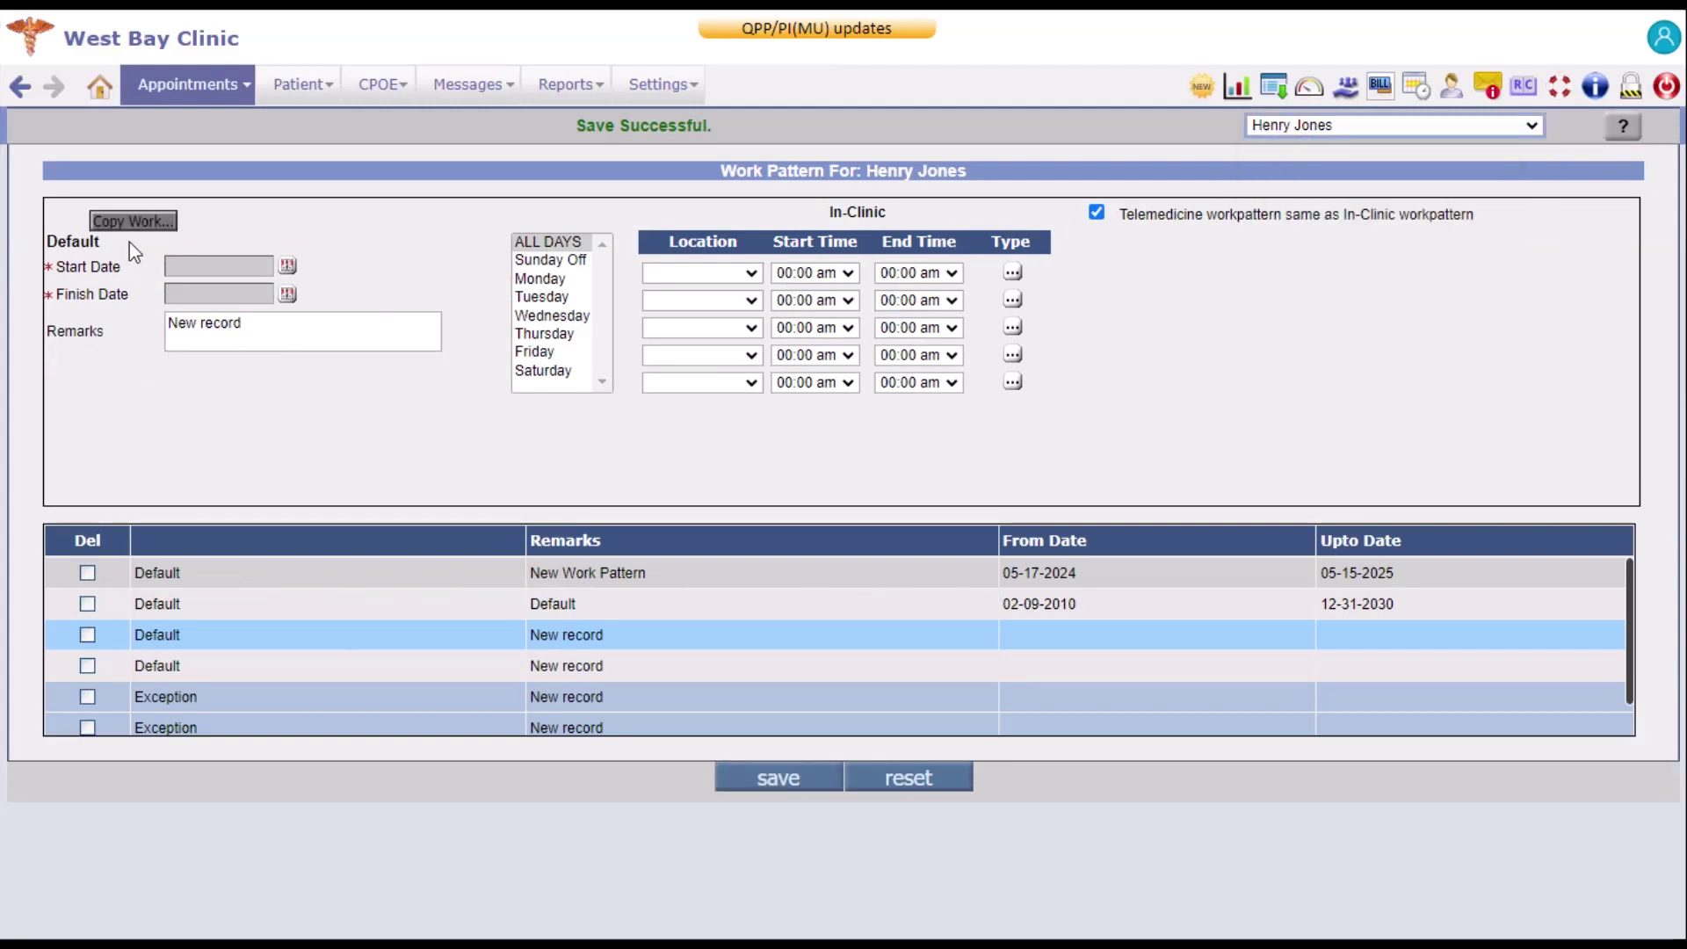
click(287, 266)
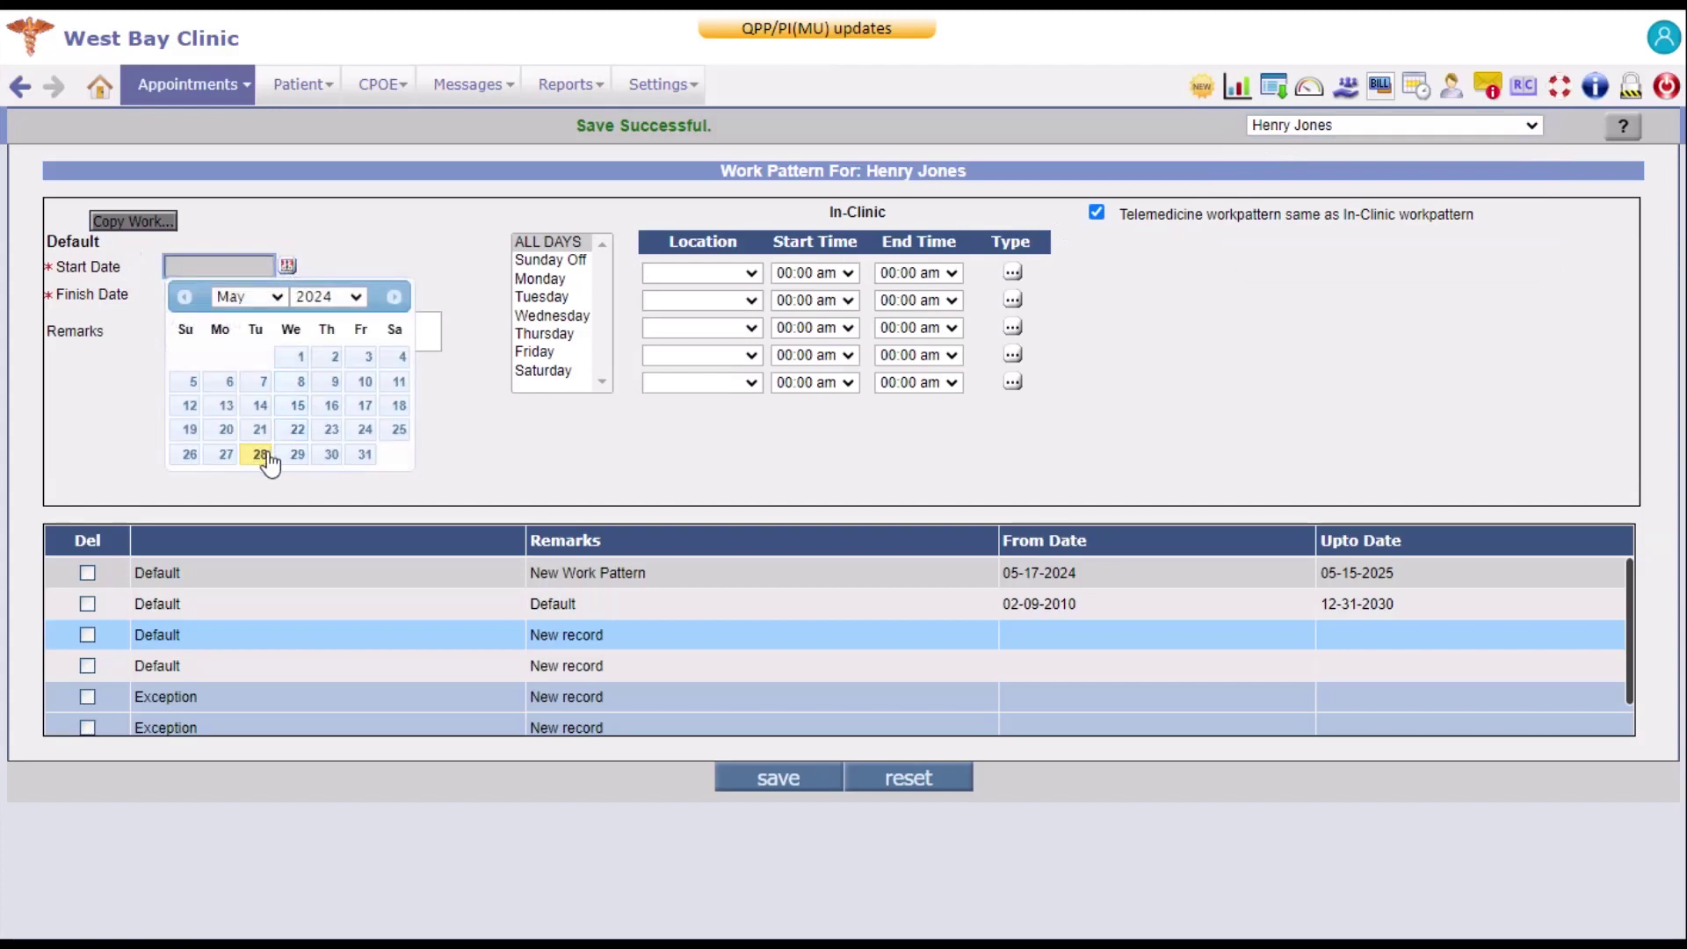
click(260, 454)
click(287, 293)
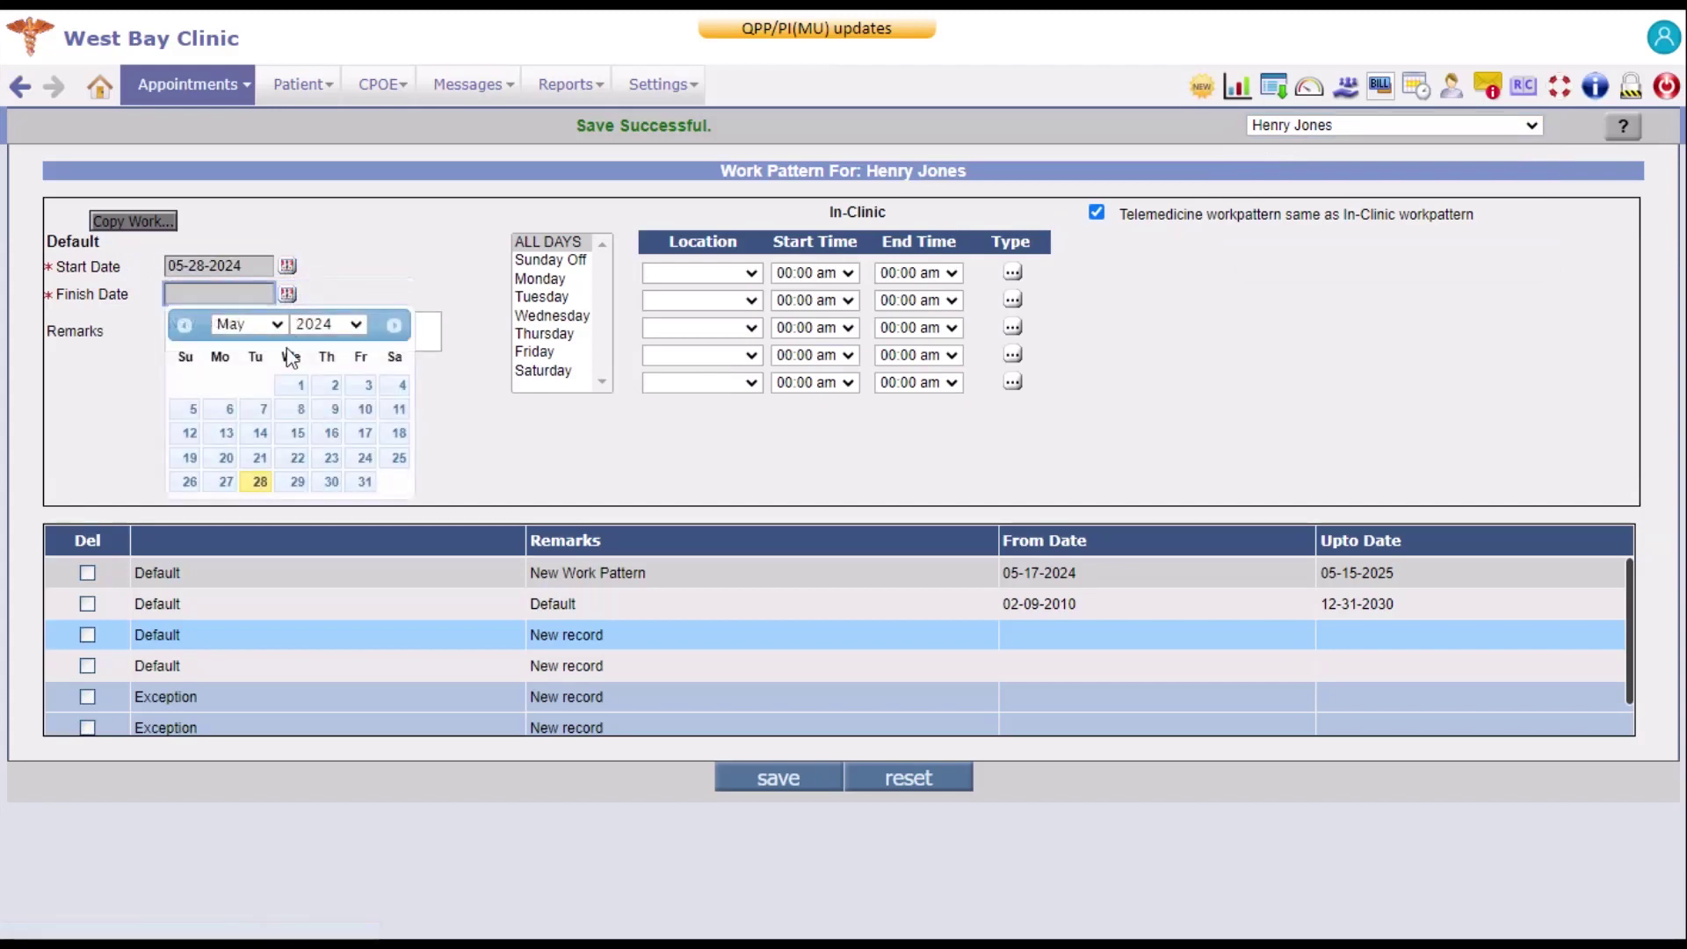
click(250, 324)
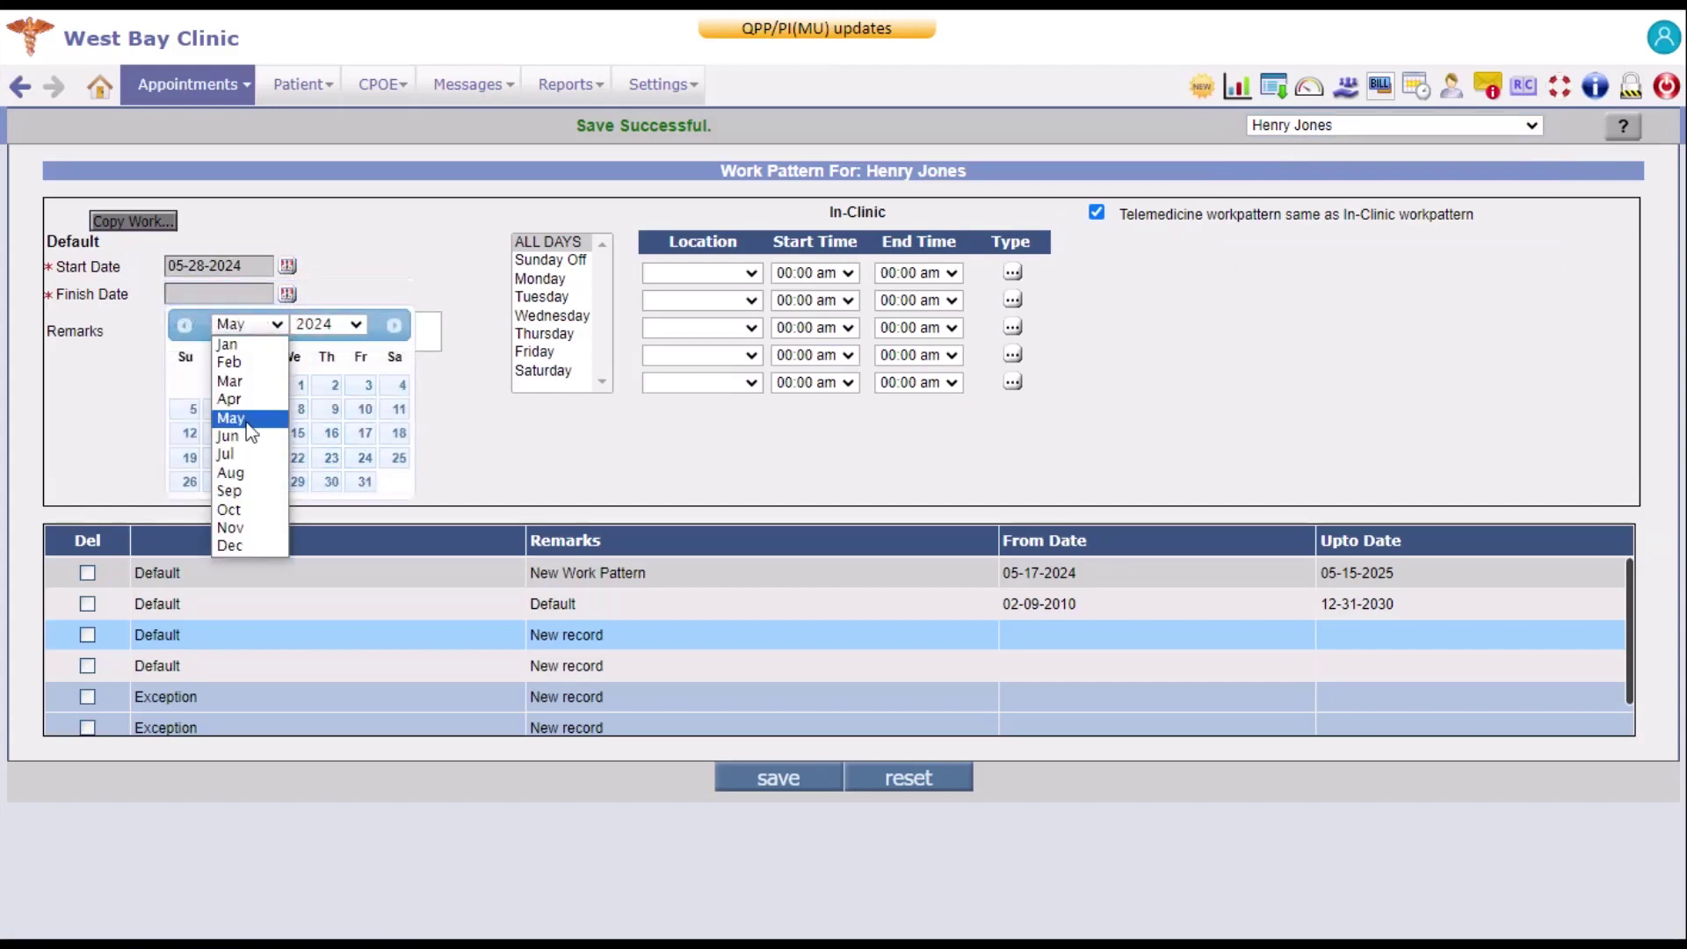
click(246, 432)
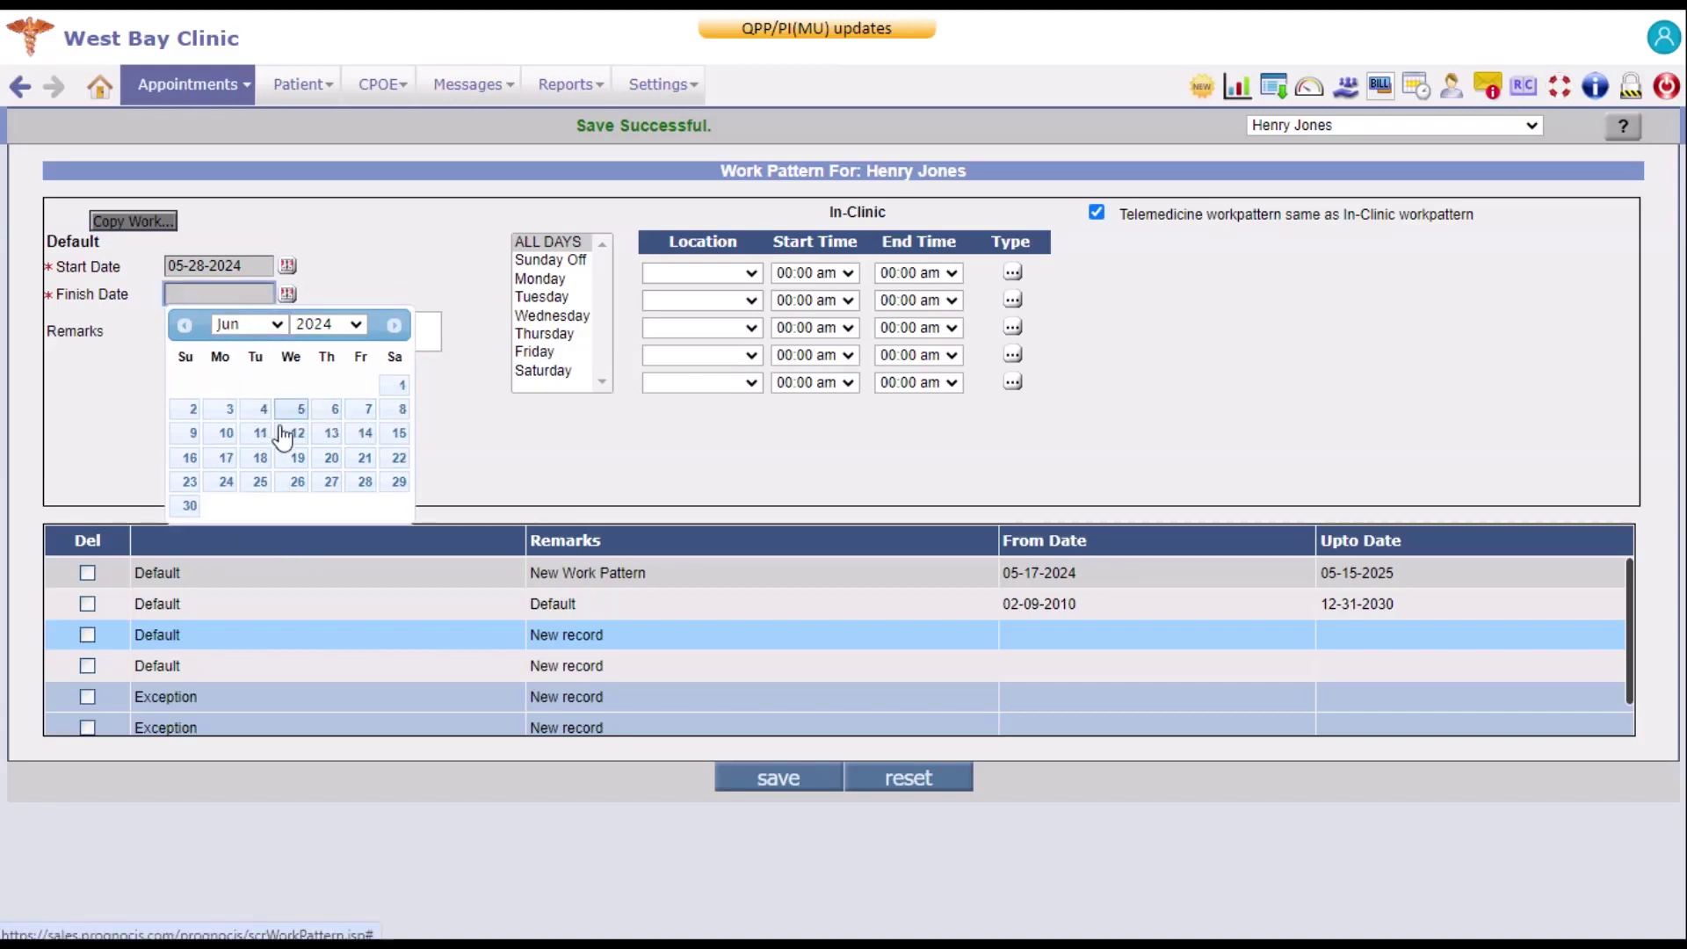
click(190, 507)
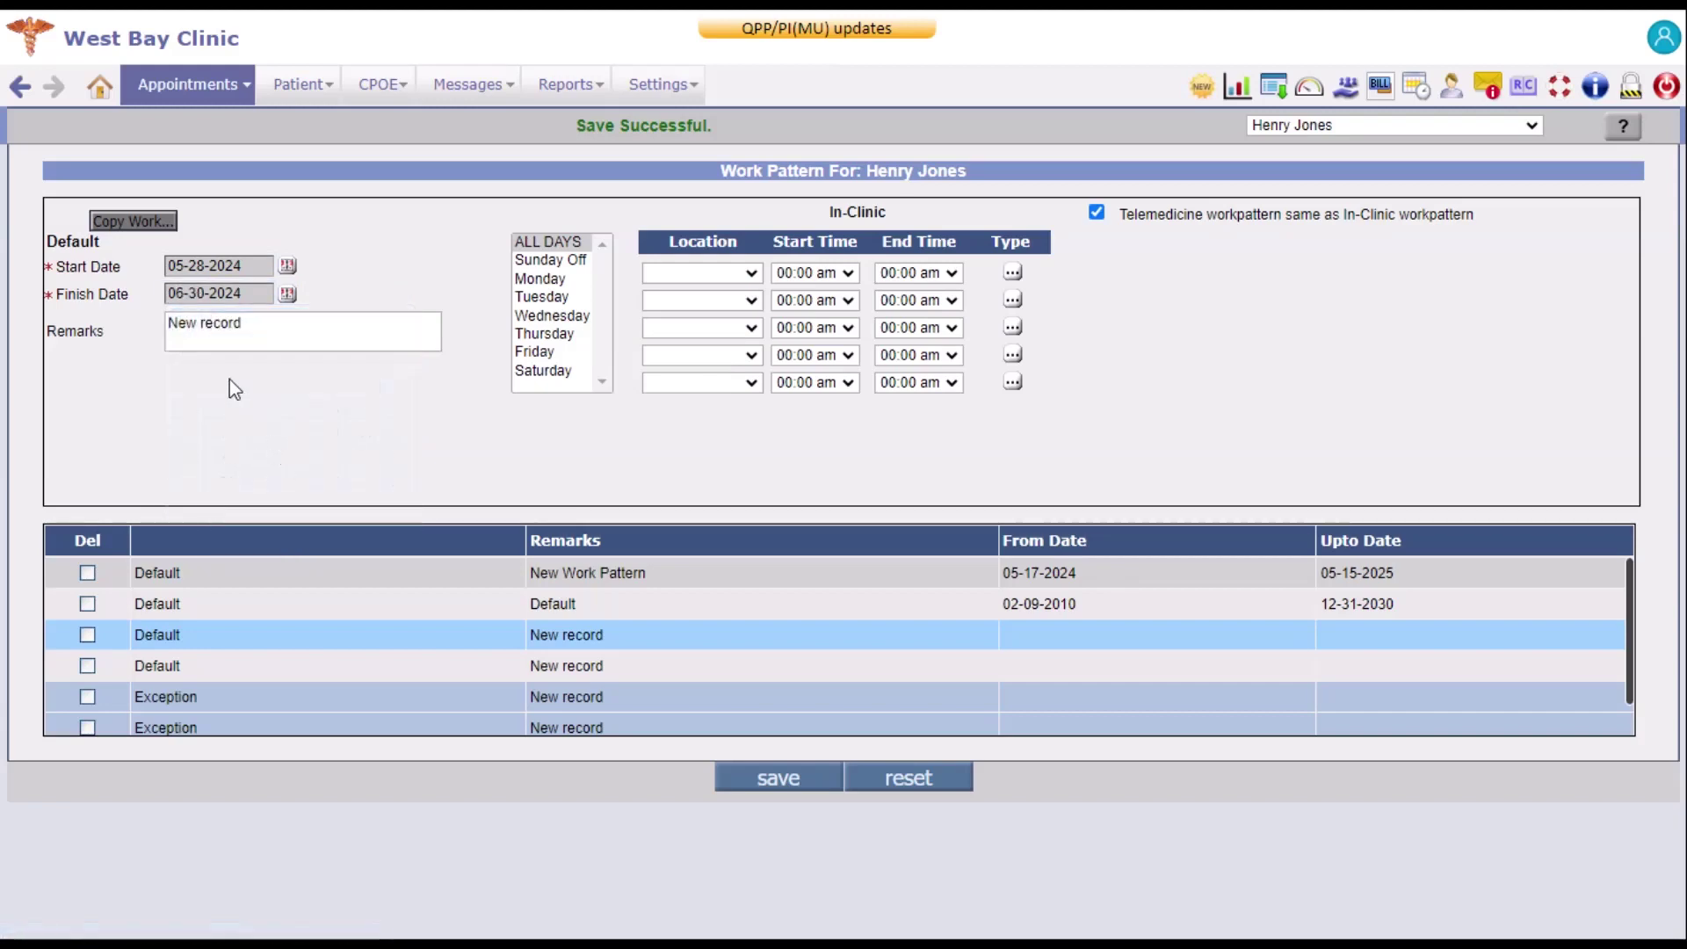
Step: Set the remarks to "Telemedicine" for ALL DAYS and turn off the option making the telemedicine work pattern match the in-clinic one
drag(253, 331, 170, 332)
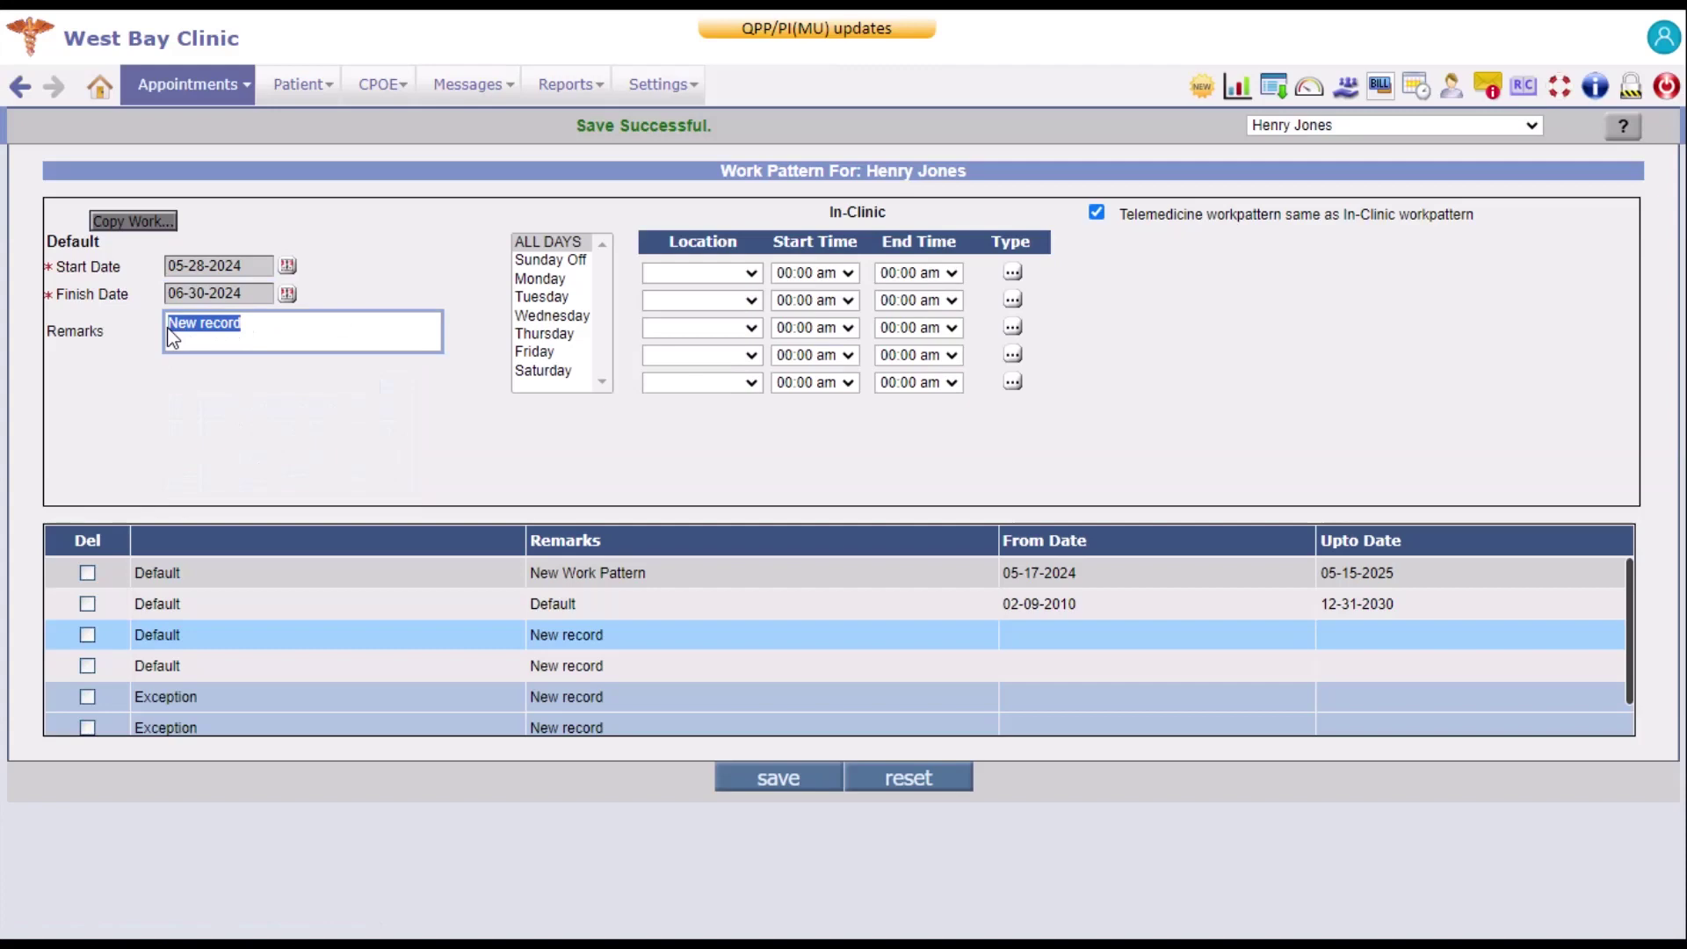
text(Telemedicine)
click(529, 244)
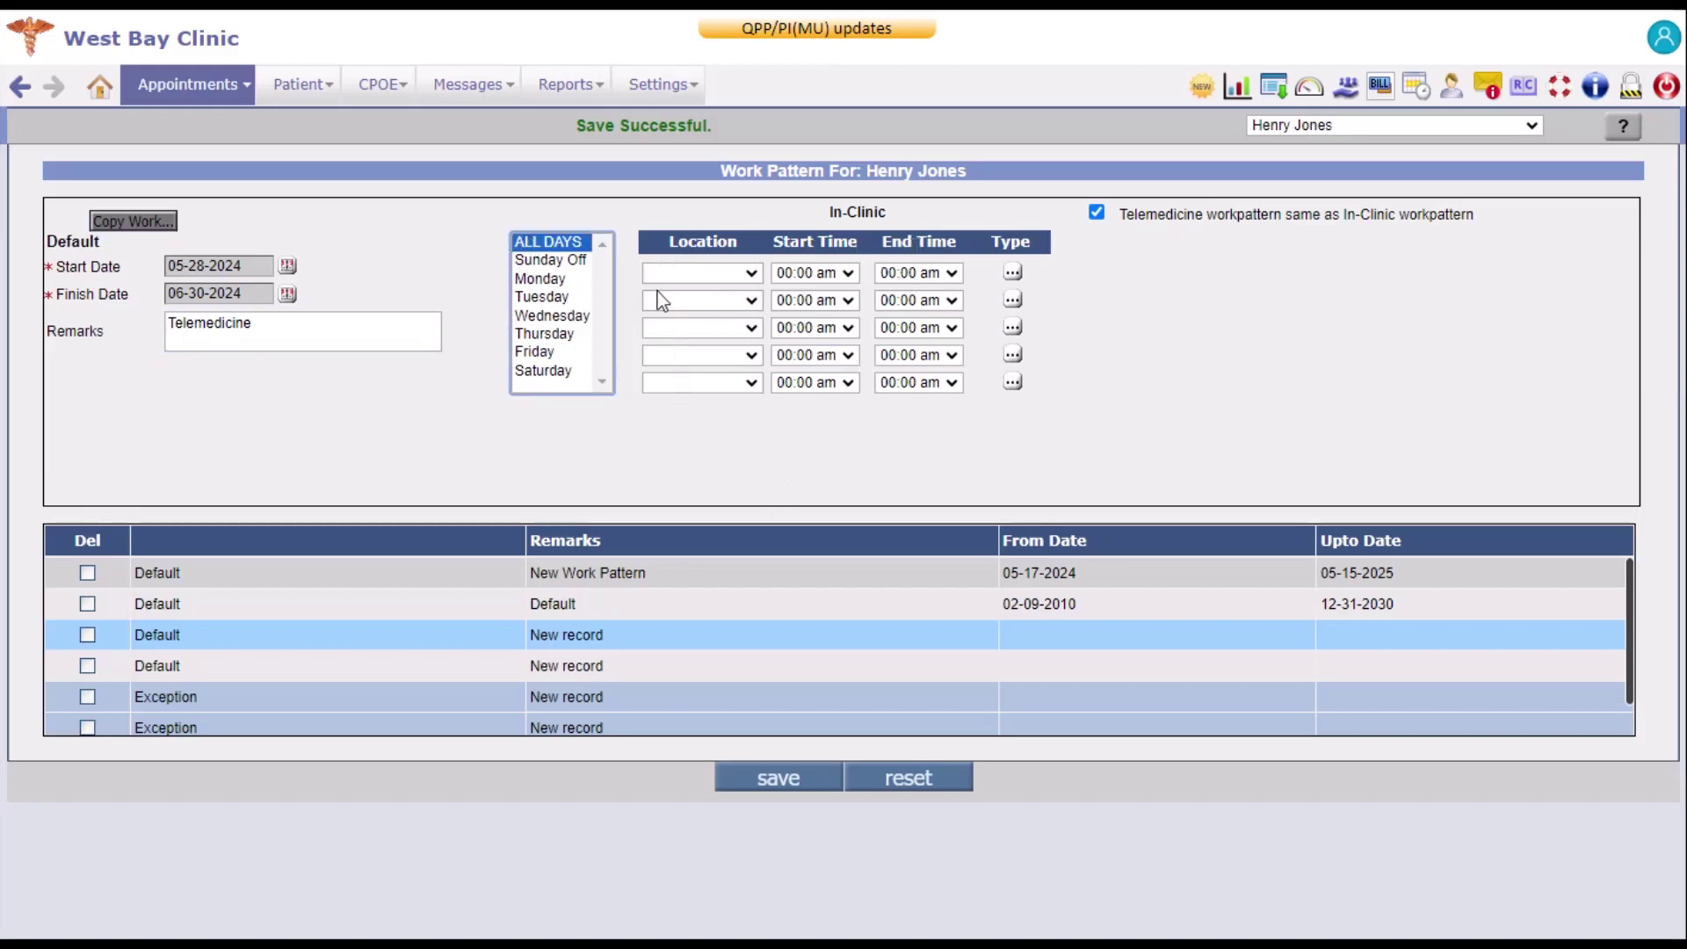
click(1096, 210)
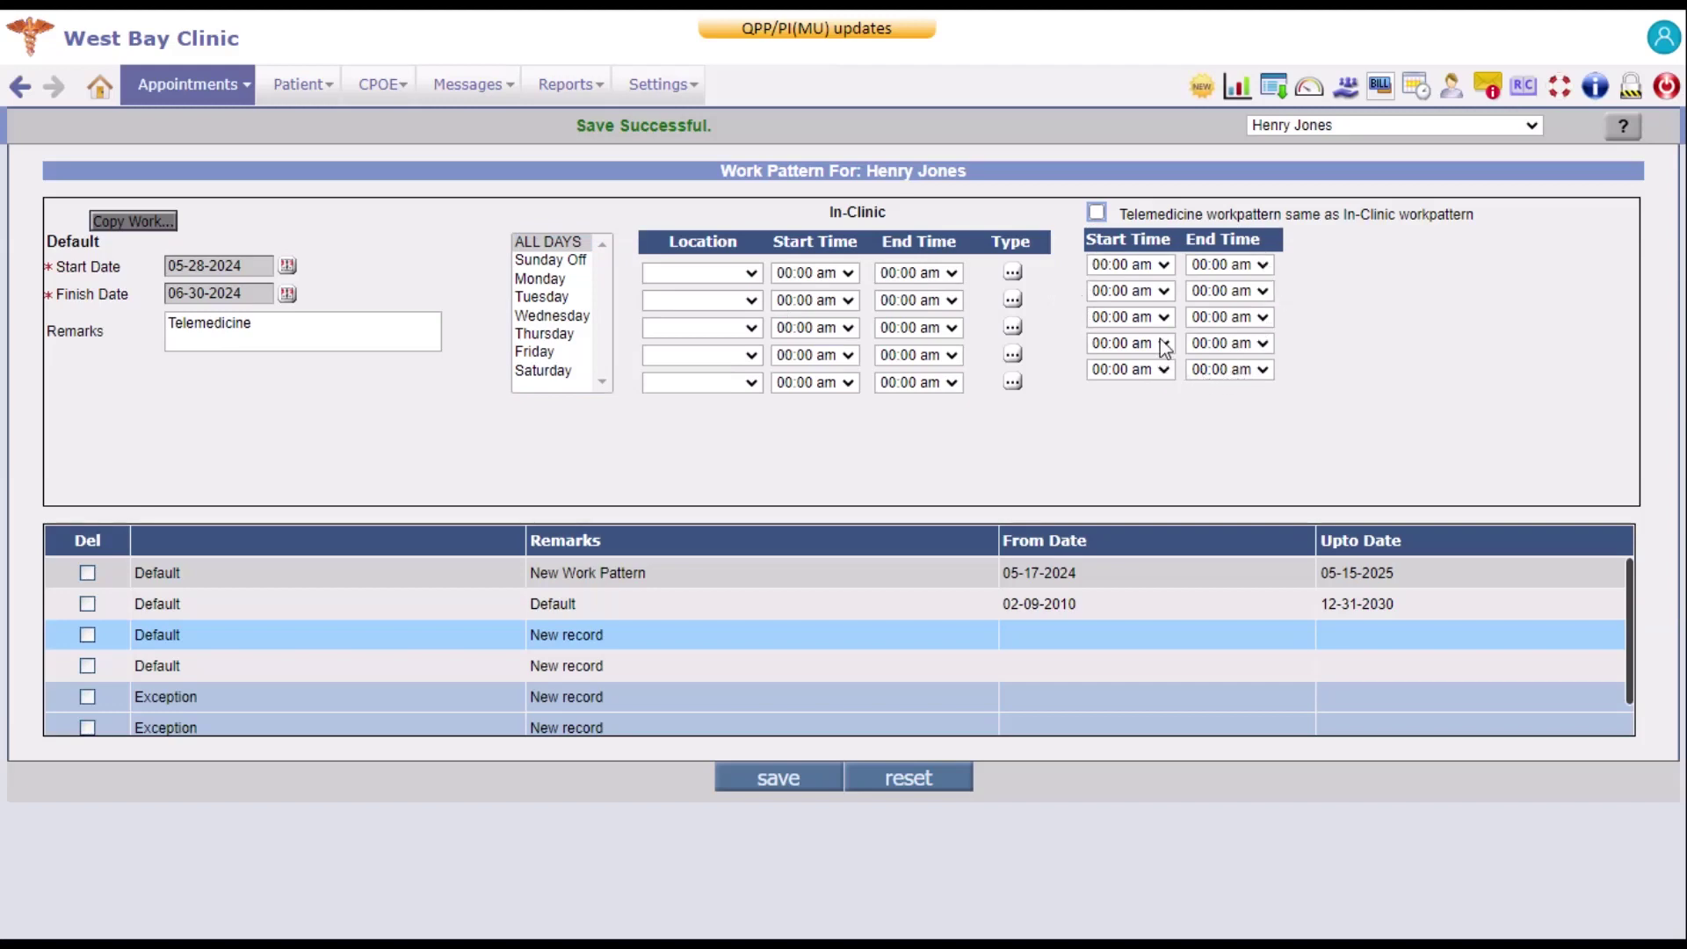
Step: Set the first telemedicine slot to run from 10:00 am to 06:00 pm and save the work pattern
click(1162, 265)
scroll(1140, 484, down, 8)
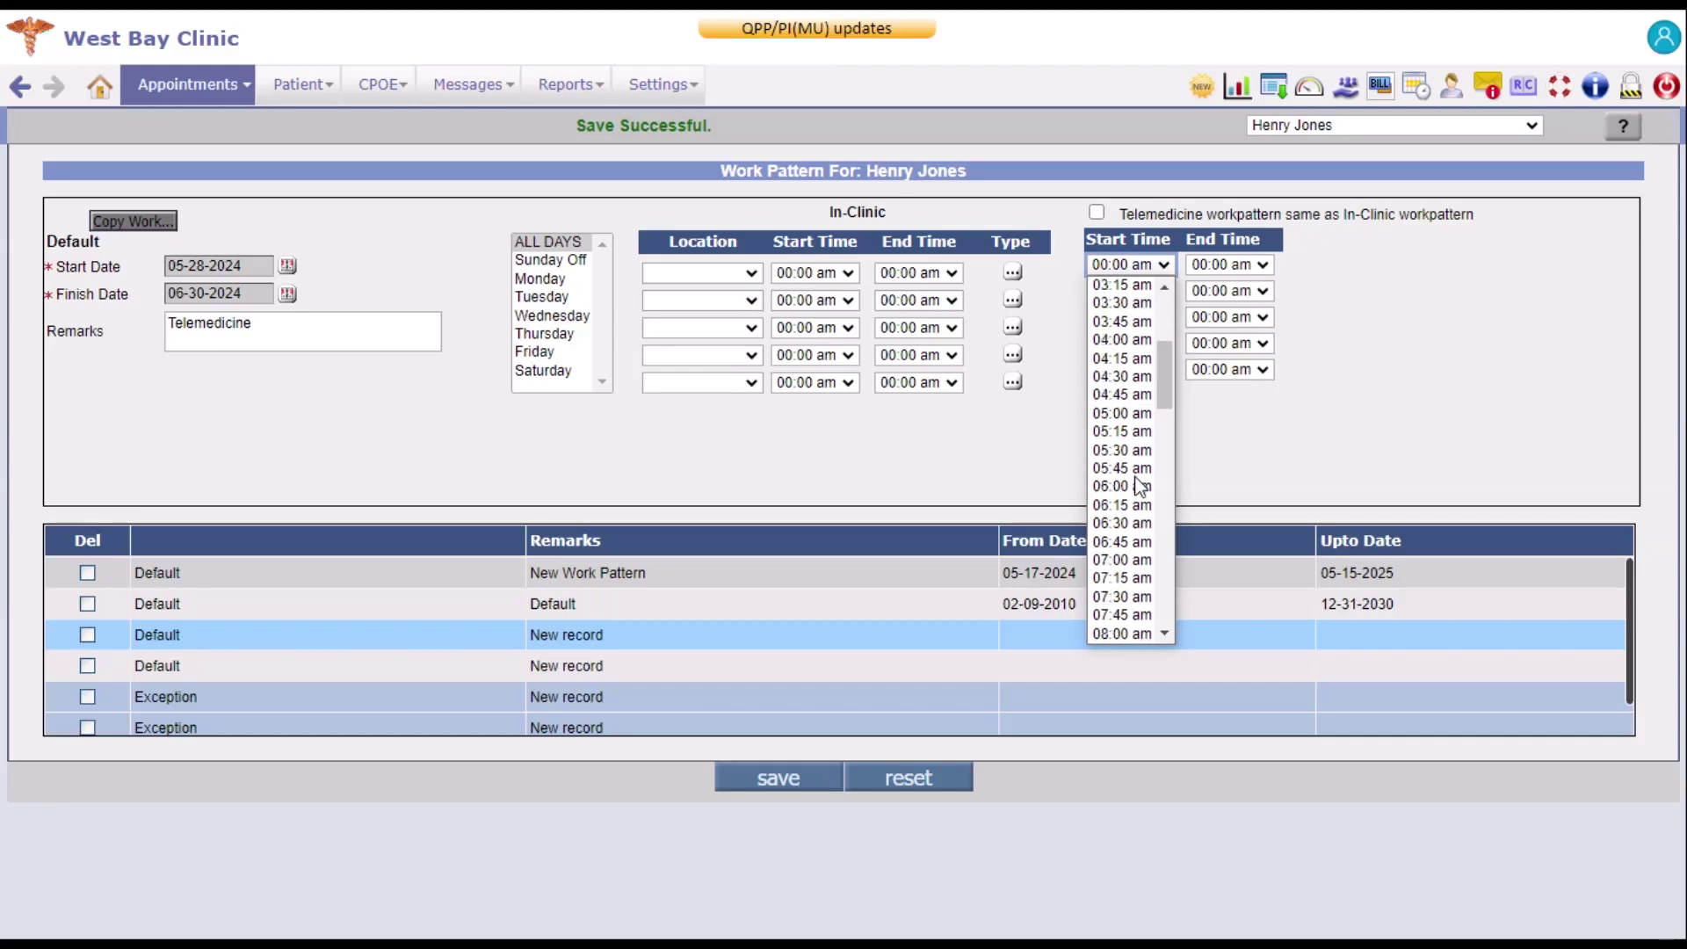
click(1129, 542)
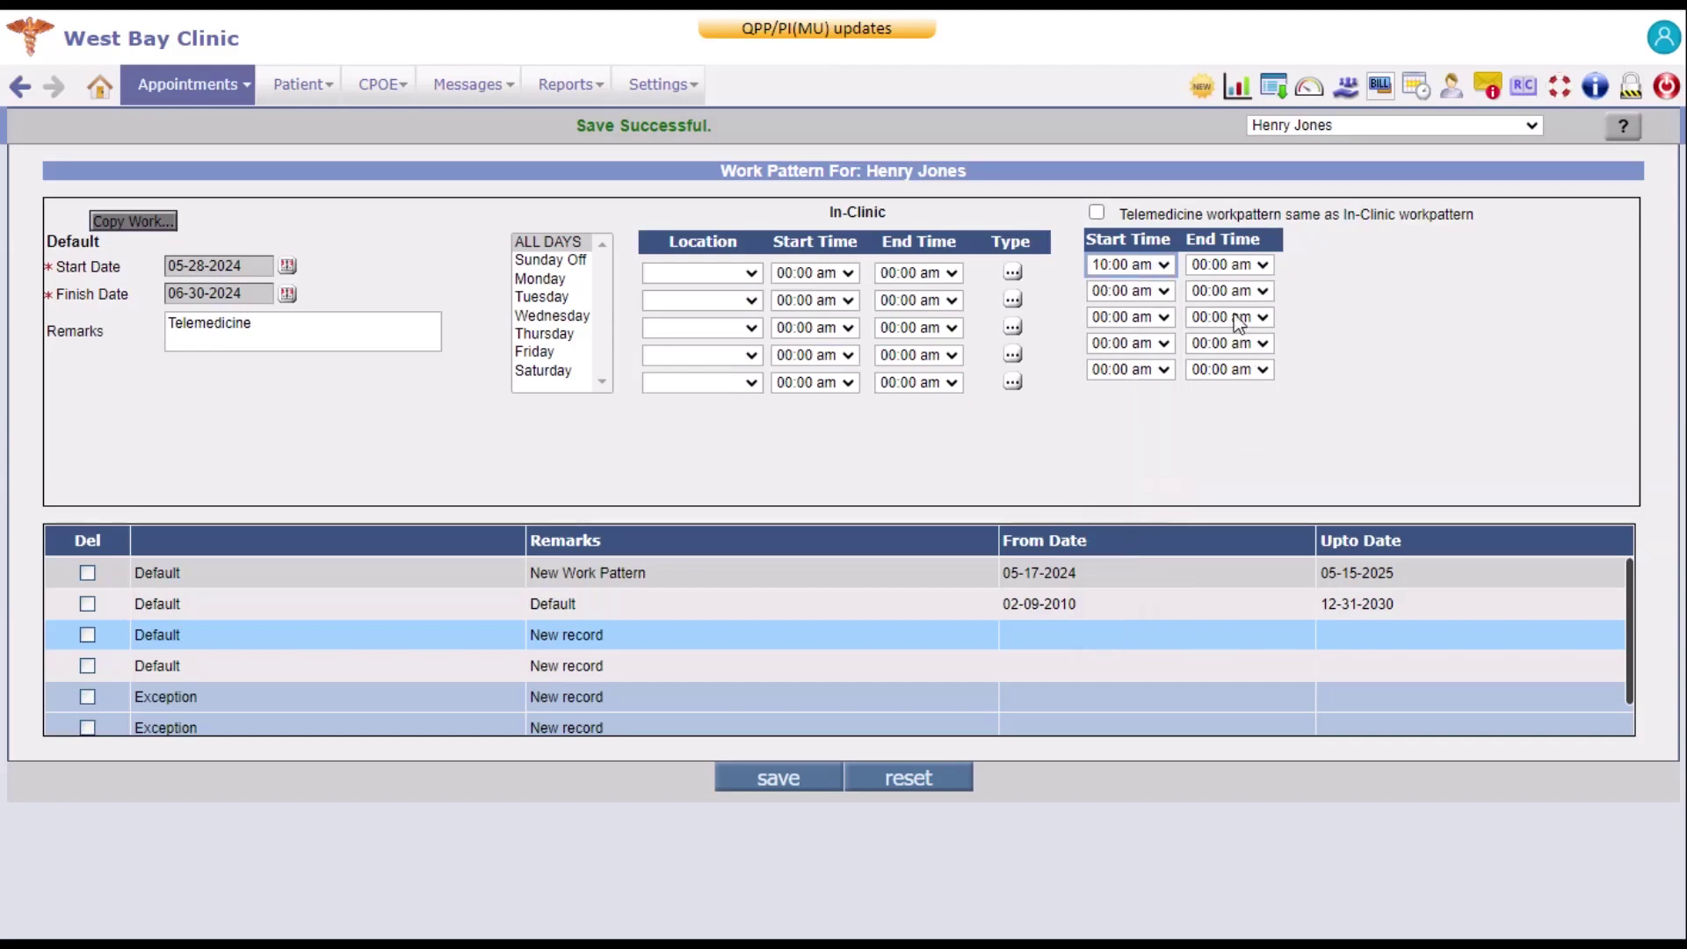
click(1219, 268)
scroll(1235, 528, down, 10)
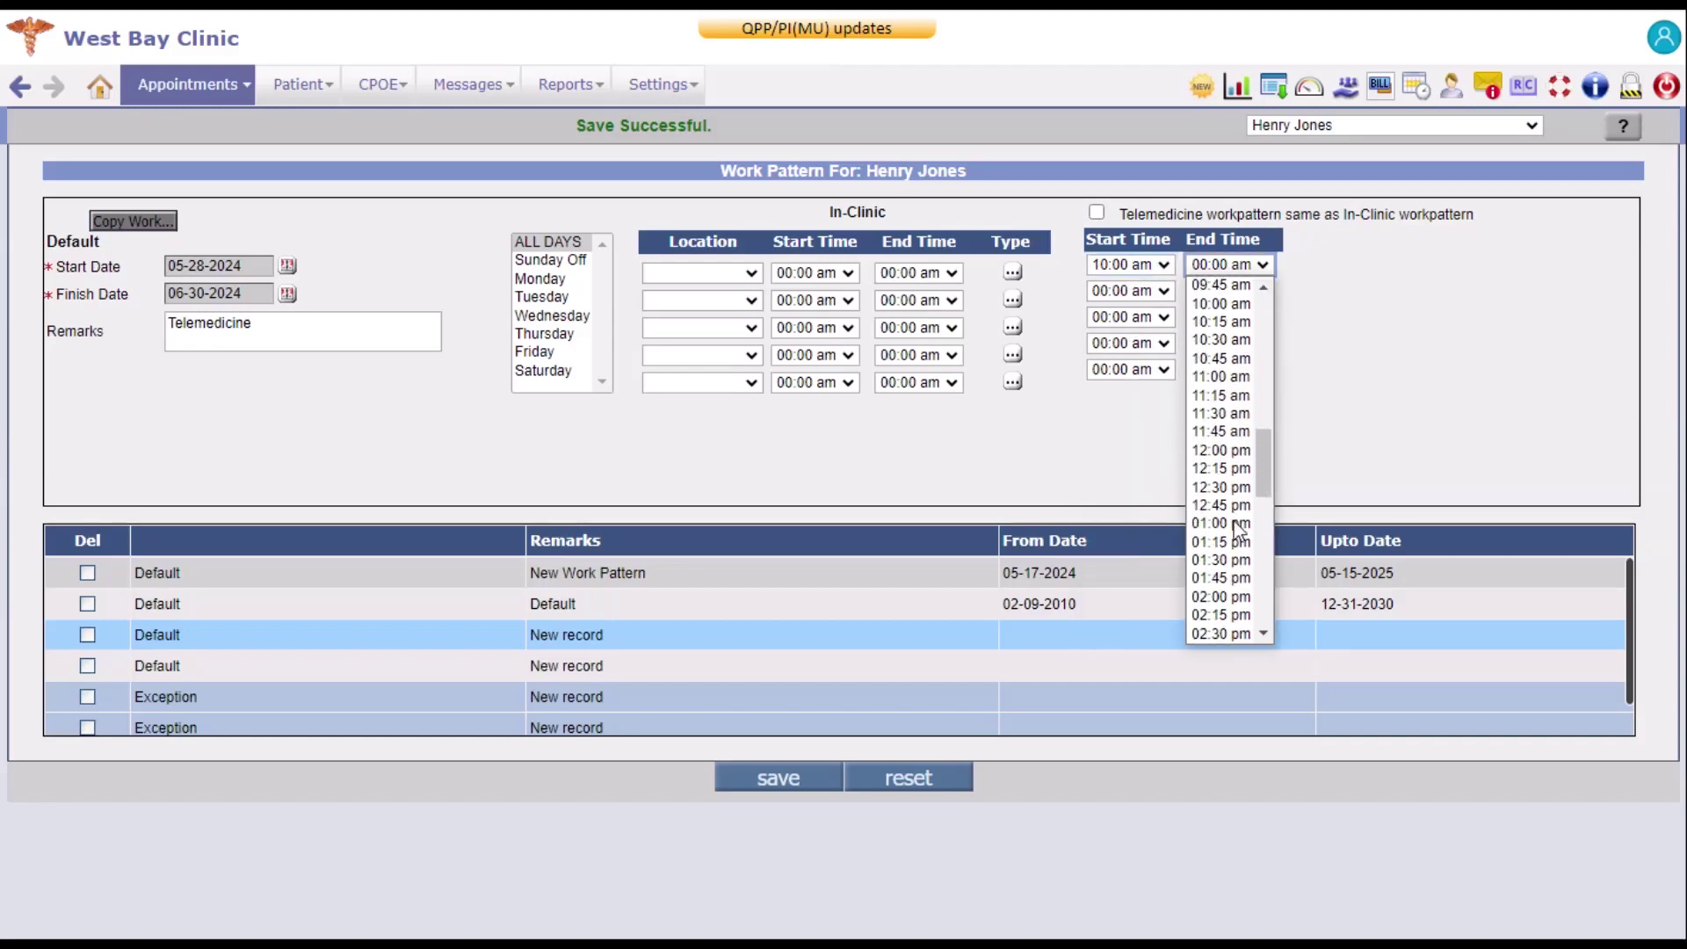
scroll(1239, 527, down, 7)
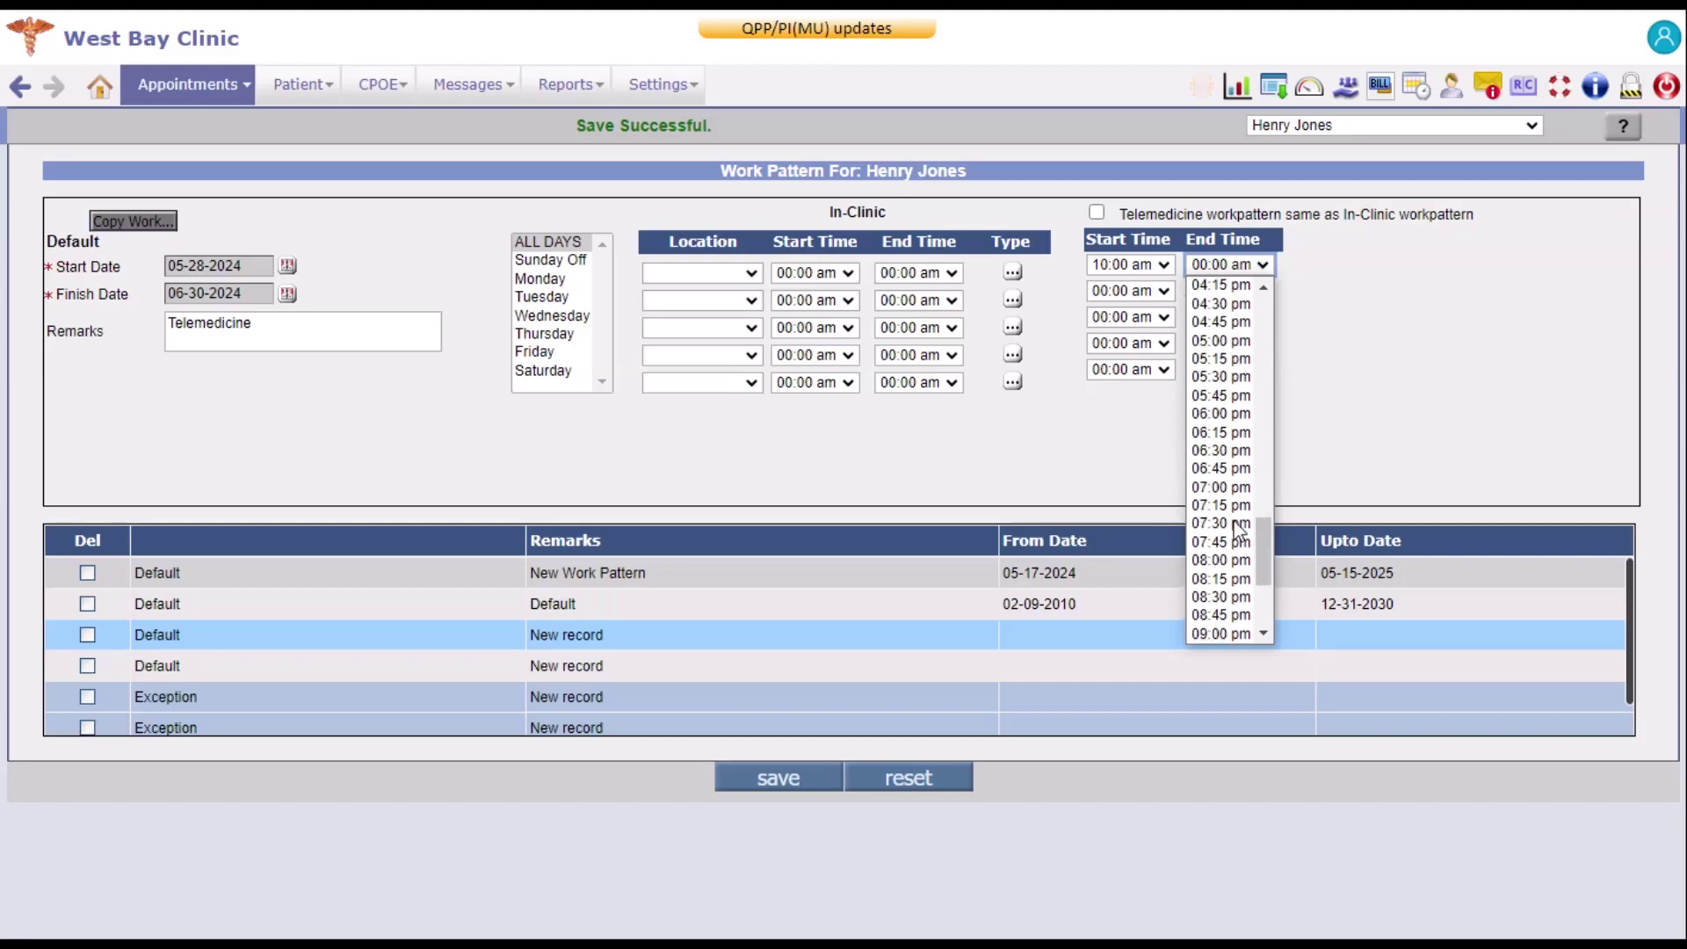
click(1220, 411)
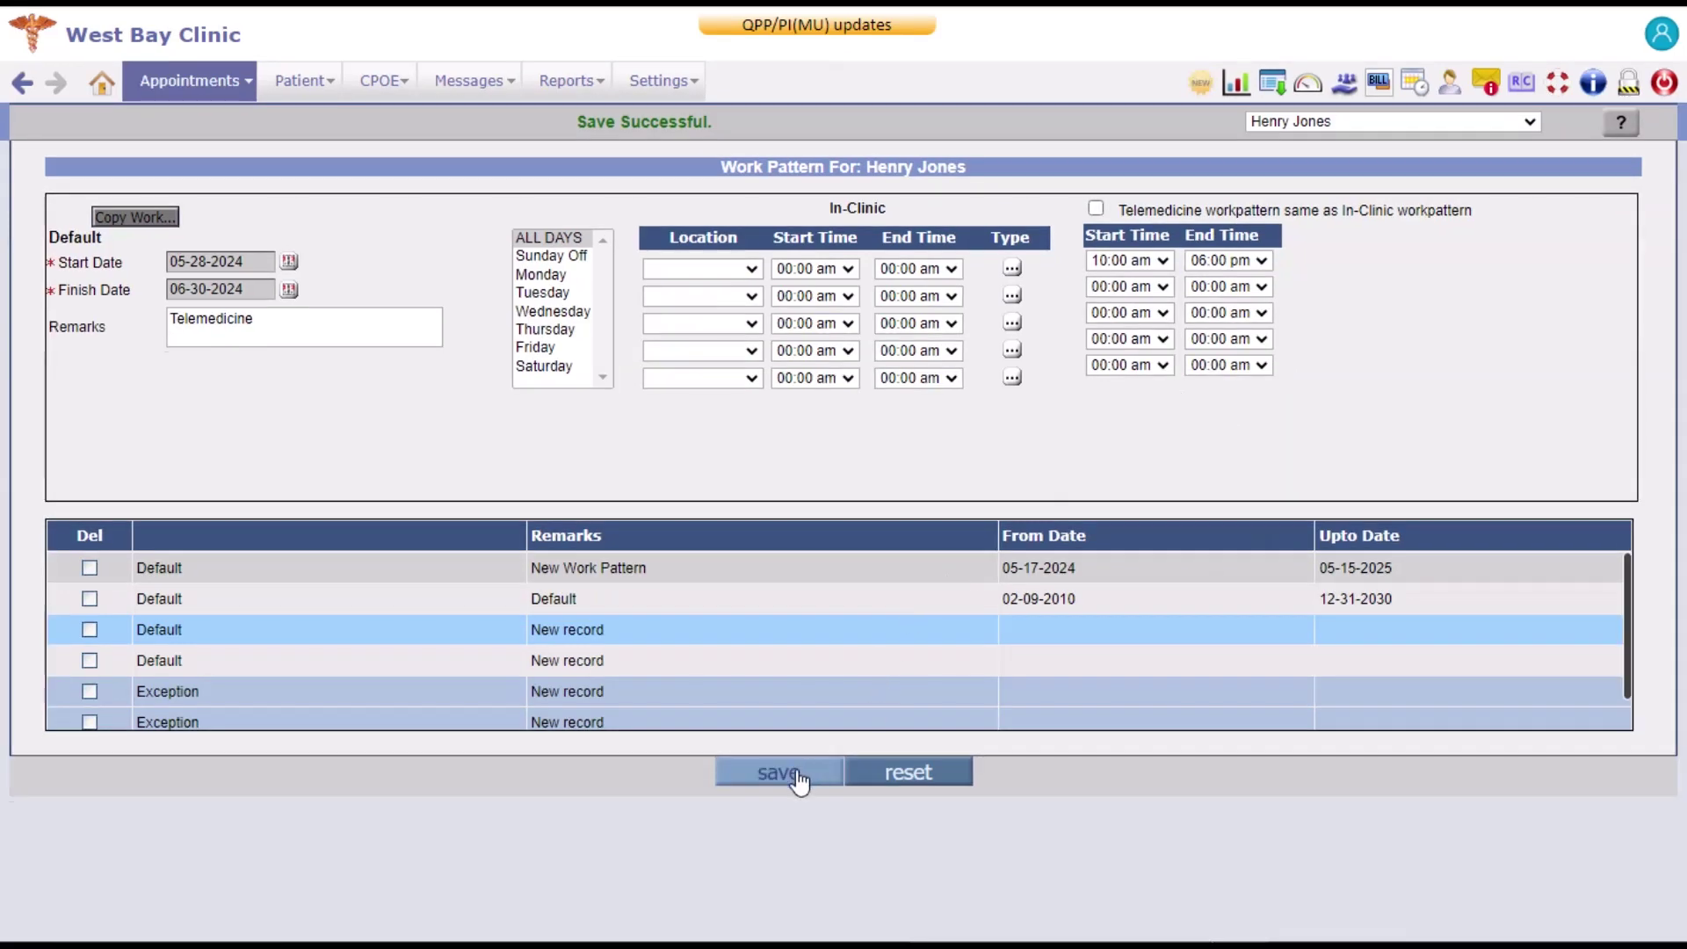
click(798, 777)
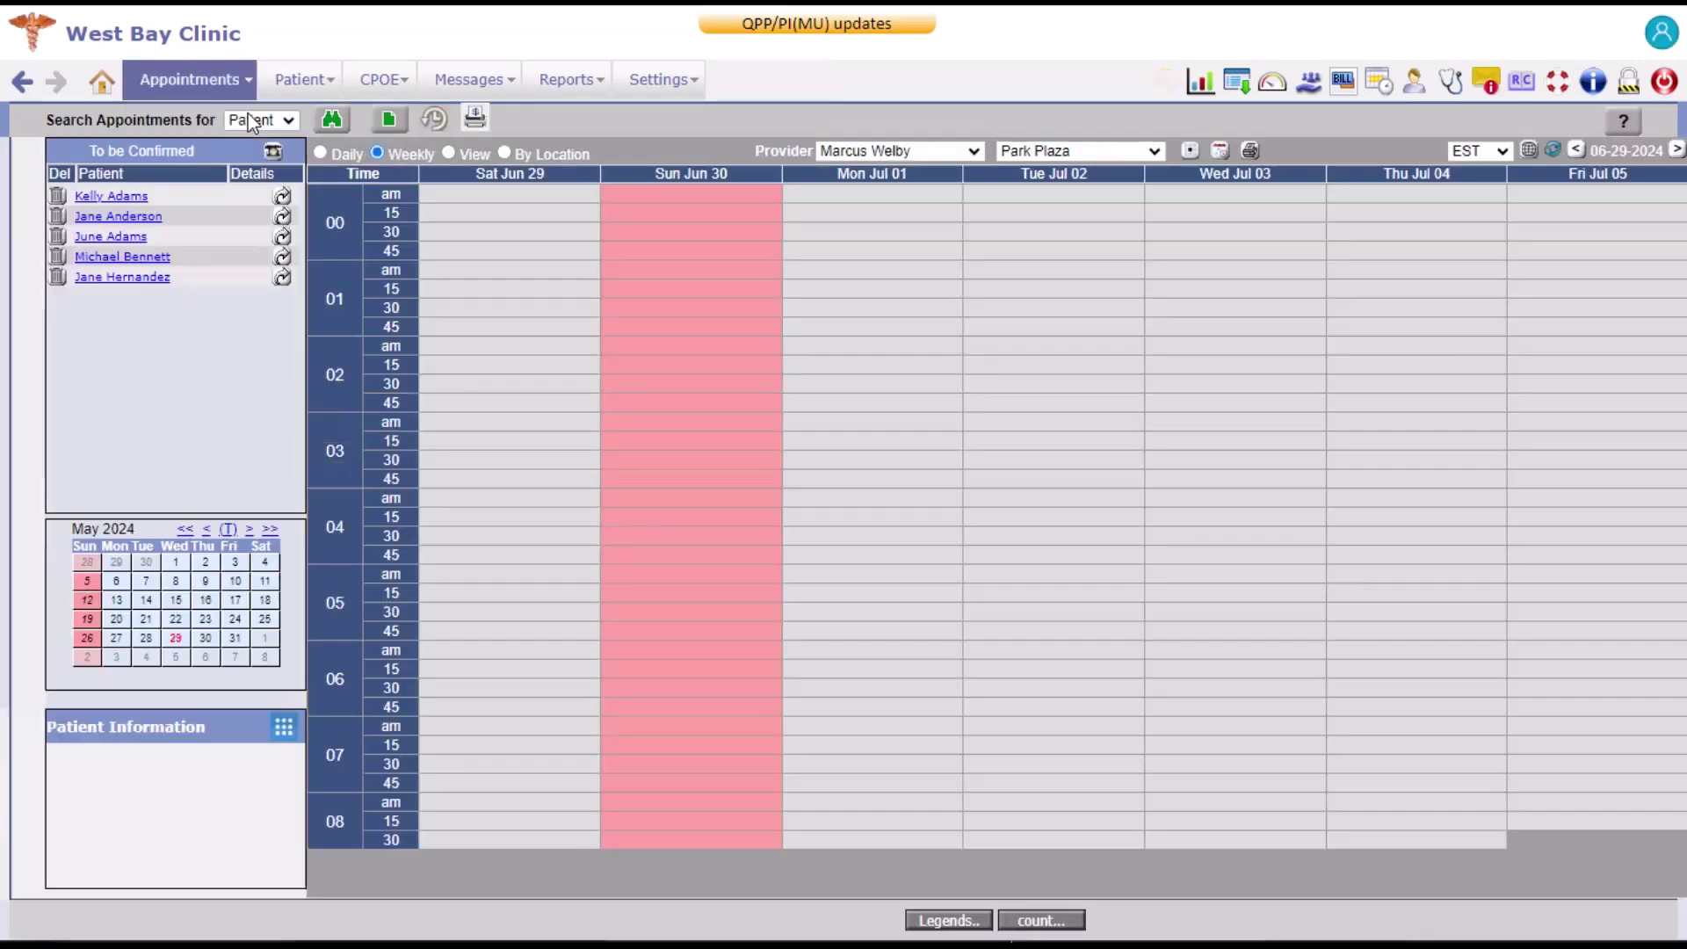
Step: View the same provider's weekly appointment schedule at Park Plaza starting 05-29-2024 and examine the telemedicine slots
click(823, 154)
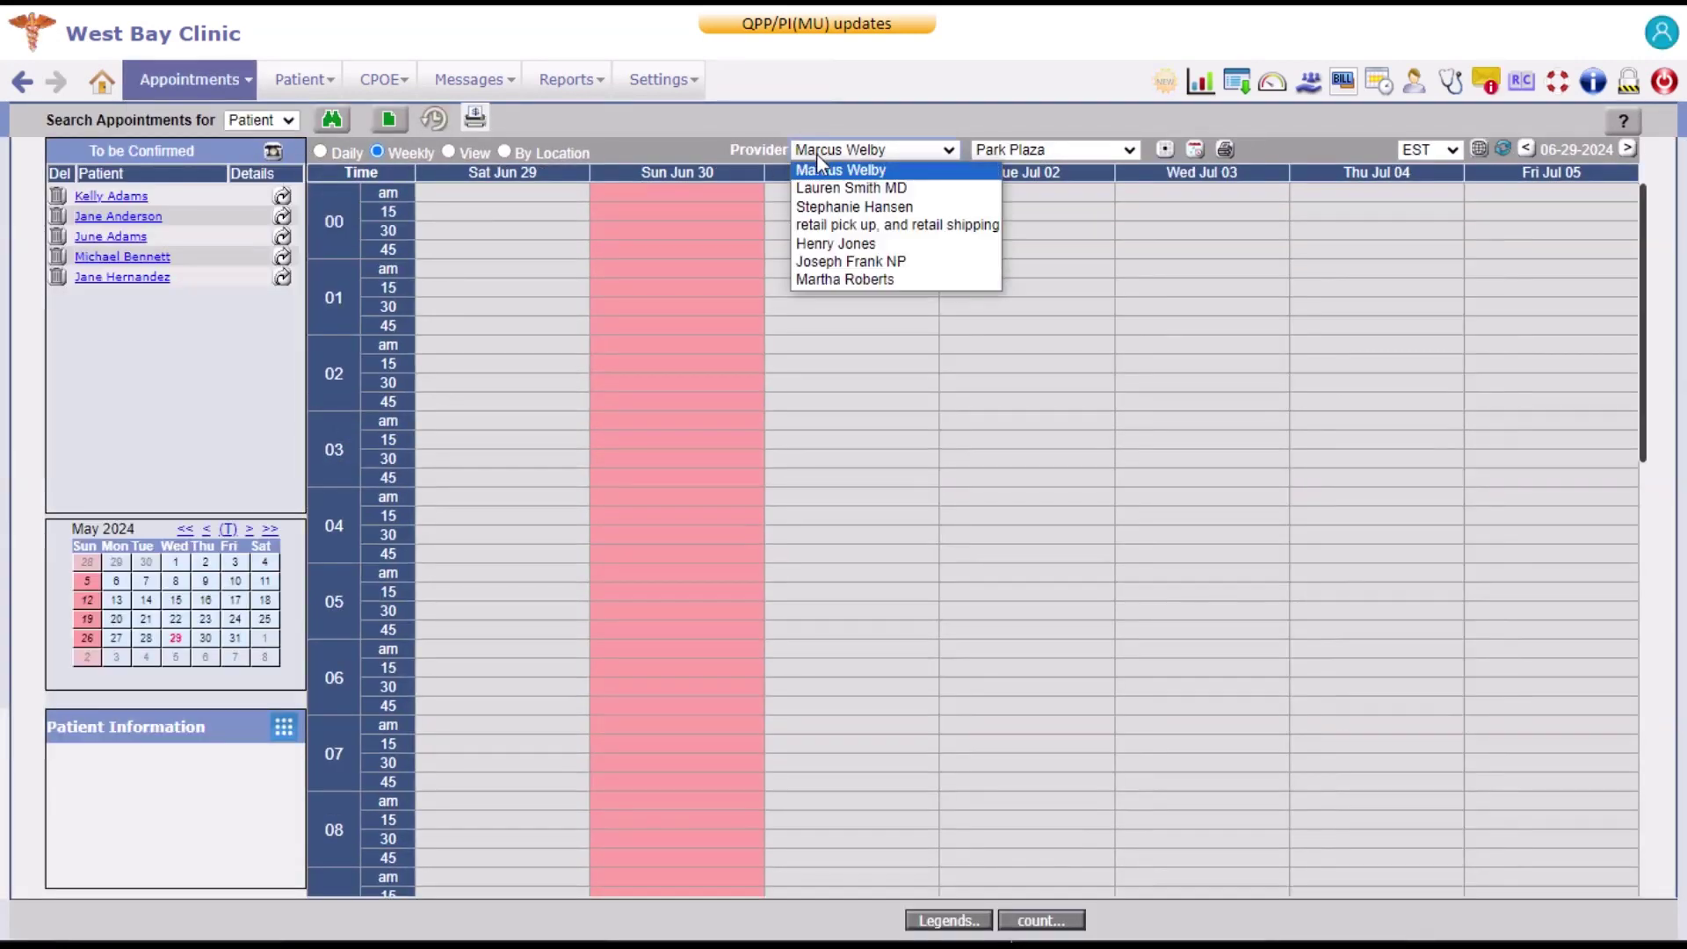
click(842, 245)
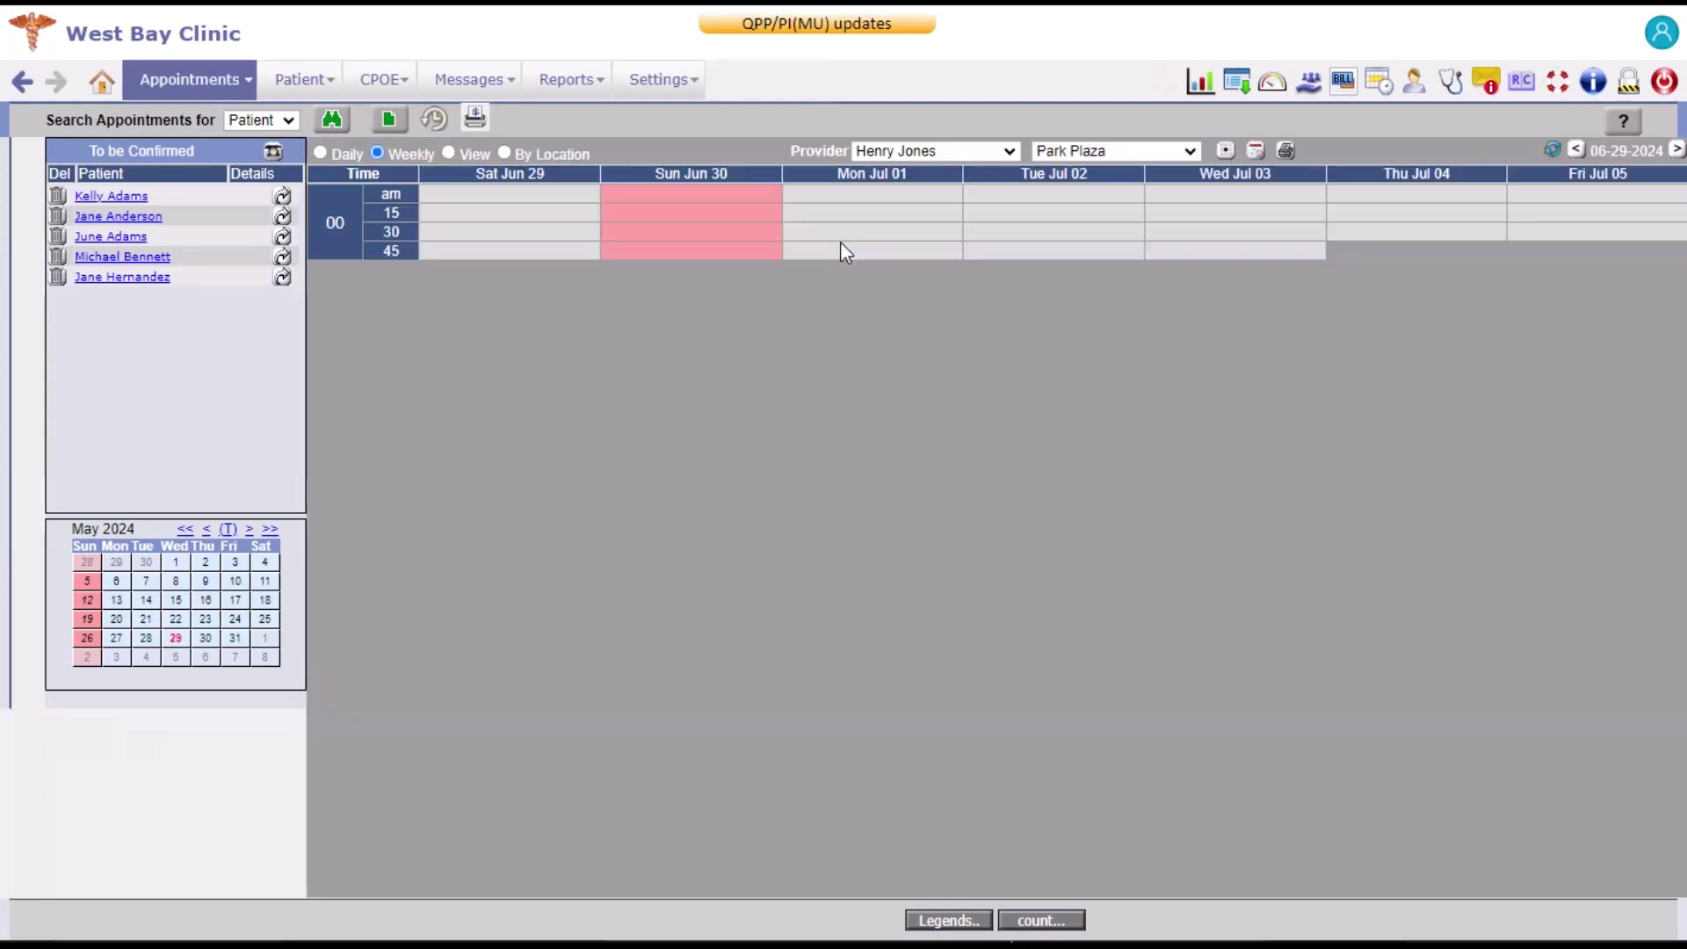
click(1034, 157)
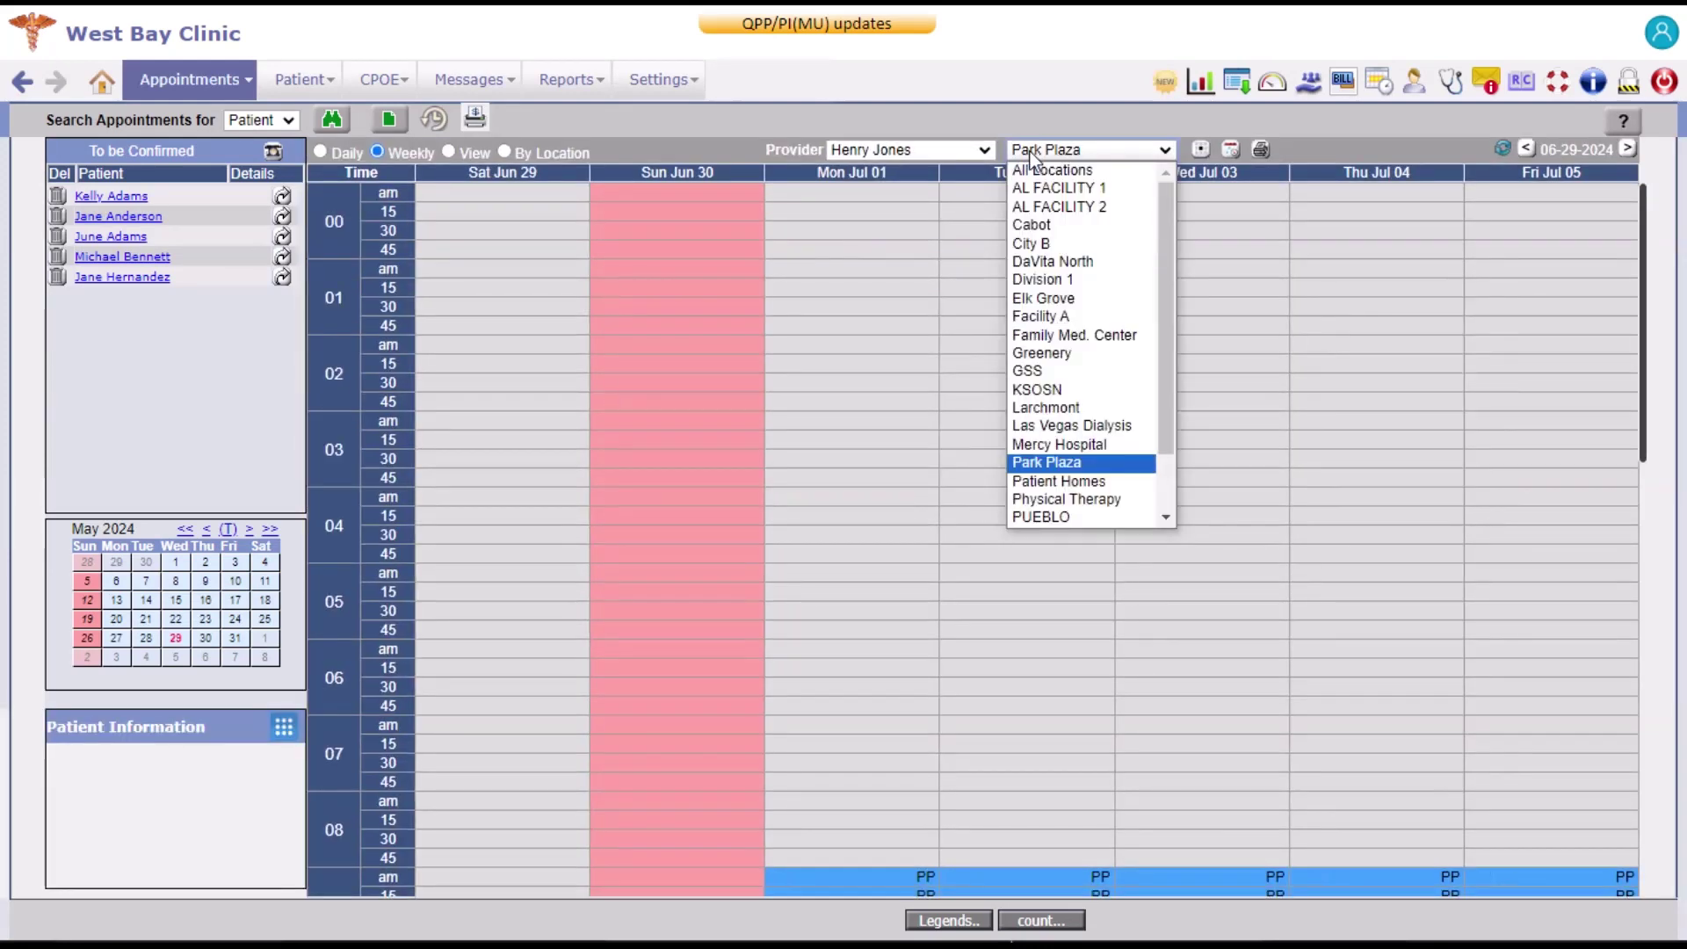
click(1055, 464)
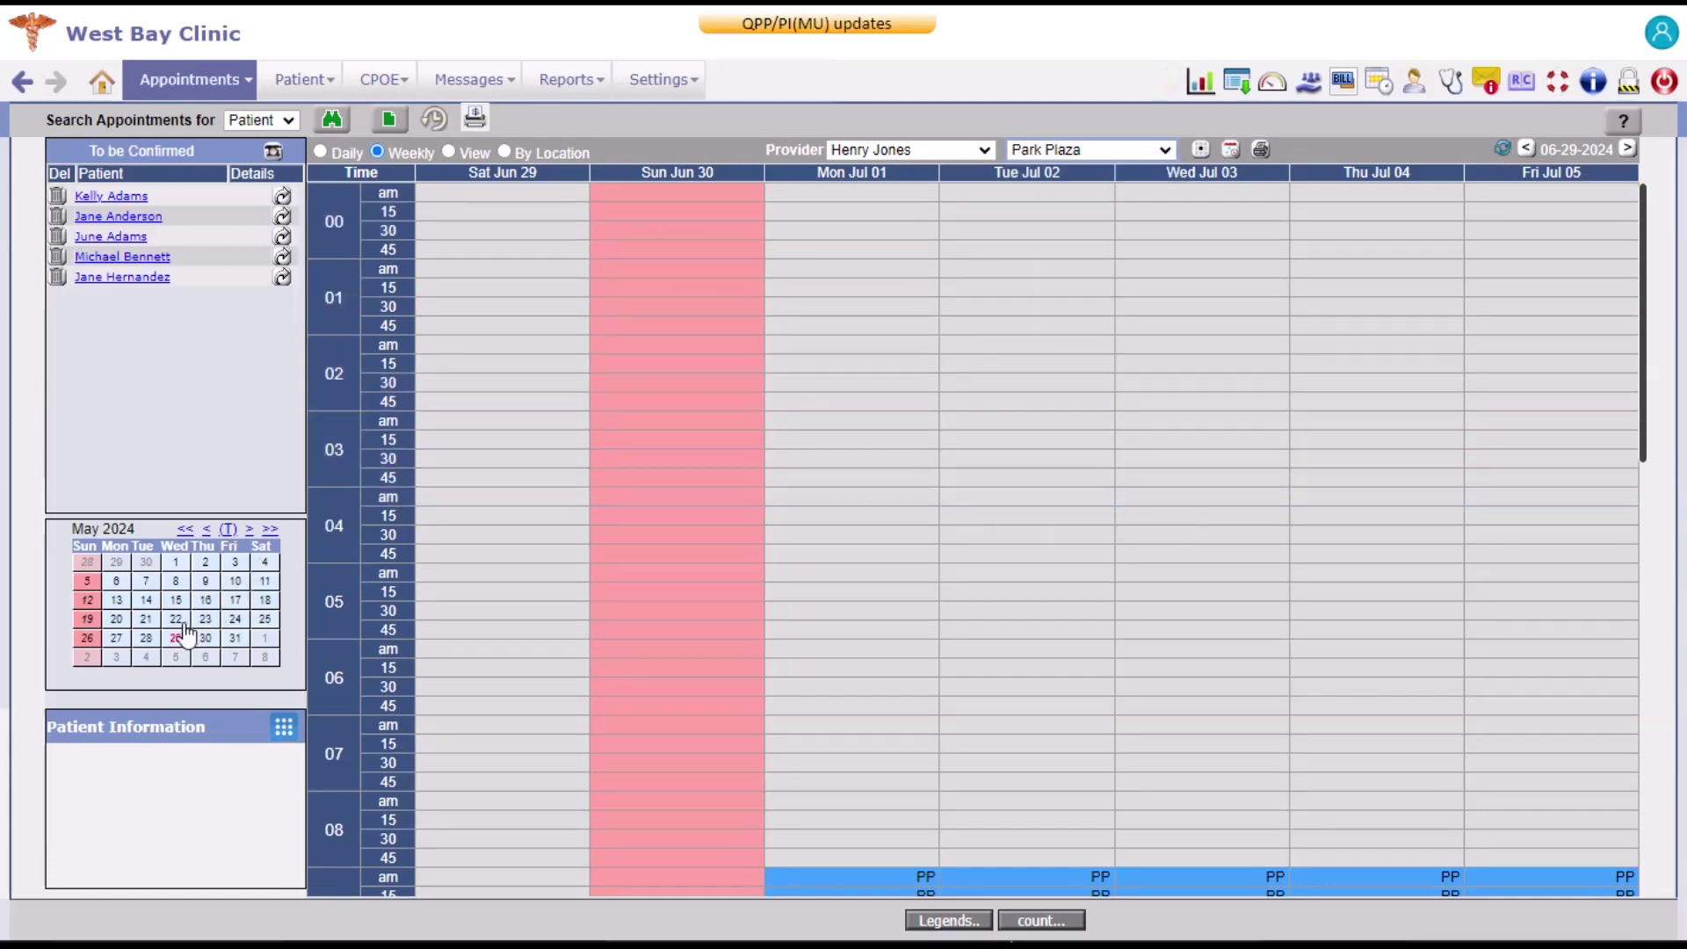
click(531, 659)
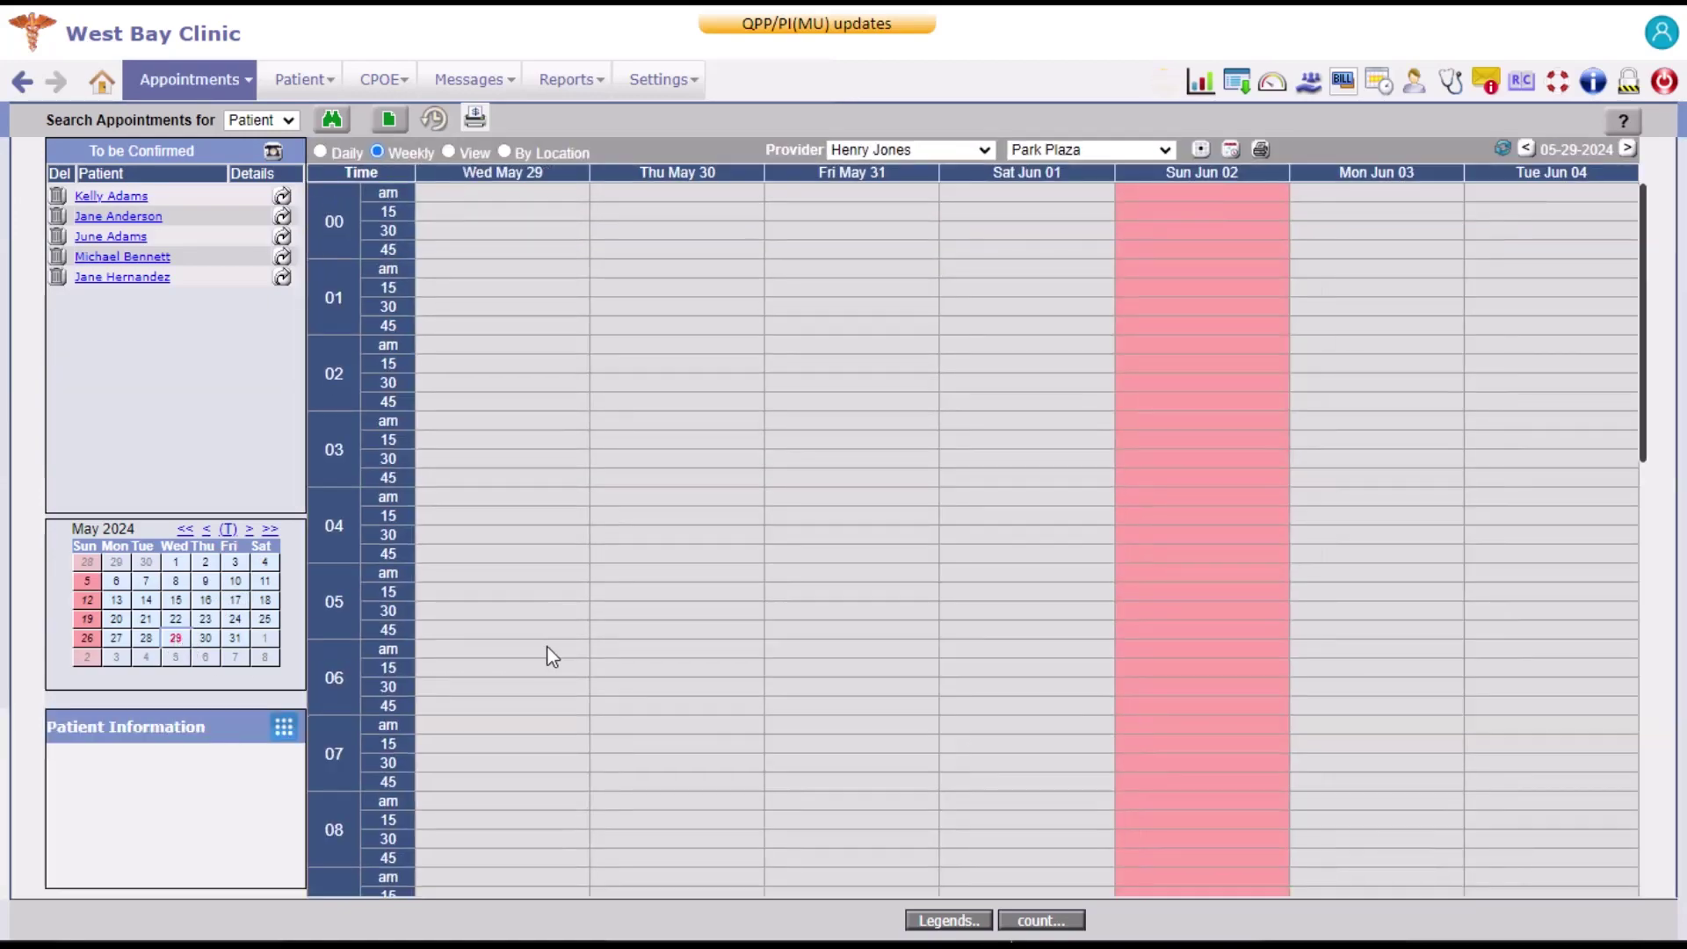
scroll(607, 672, down, 6)
scroll(607, 672, down, 2)
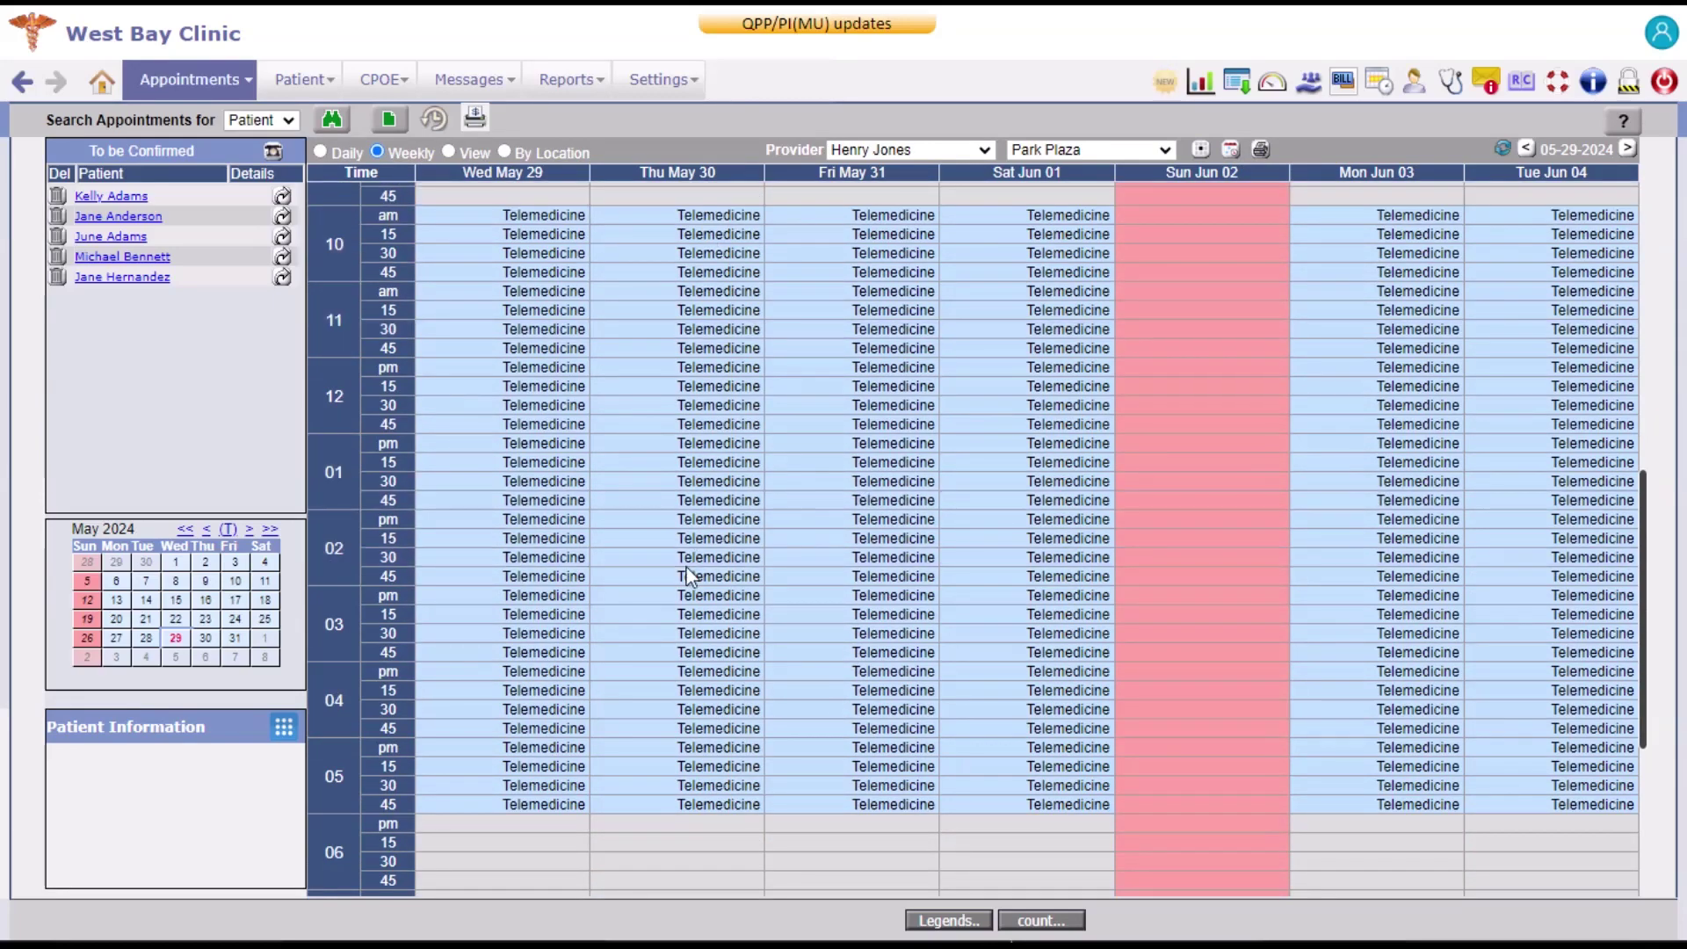
Step: View the provider's schedule for the week of 06-29-2024 and compare the telemedicine slots with the in-clinic ones
click(250, 530)
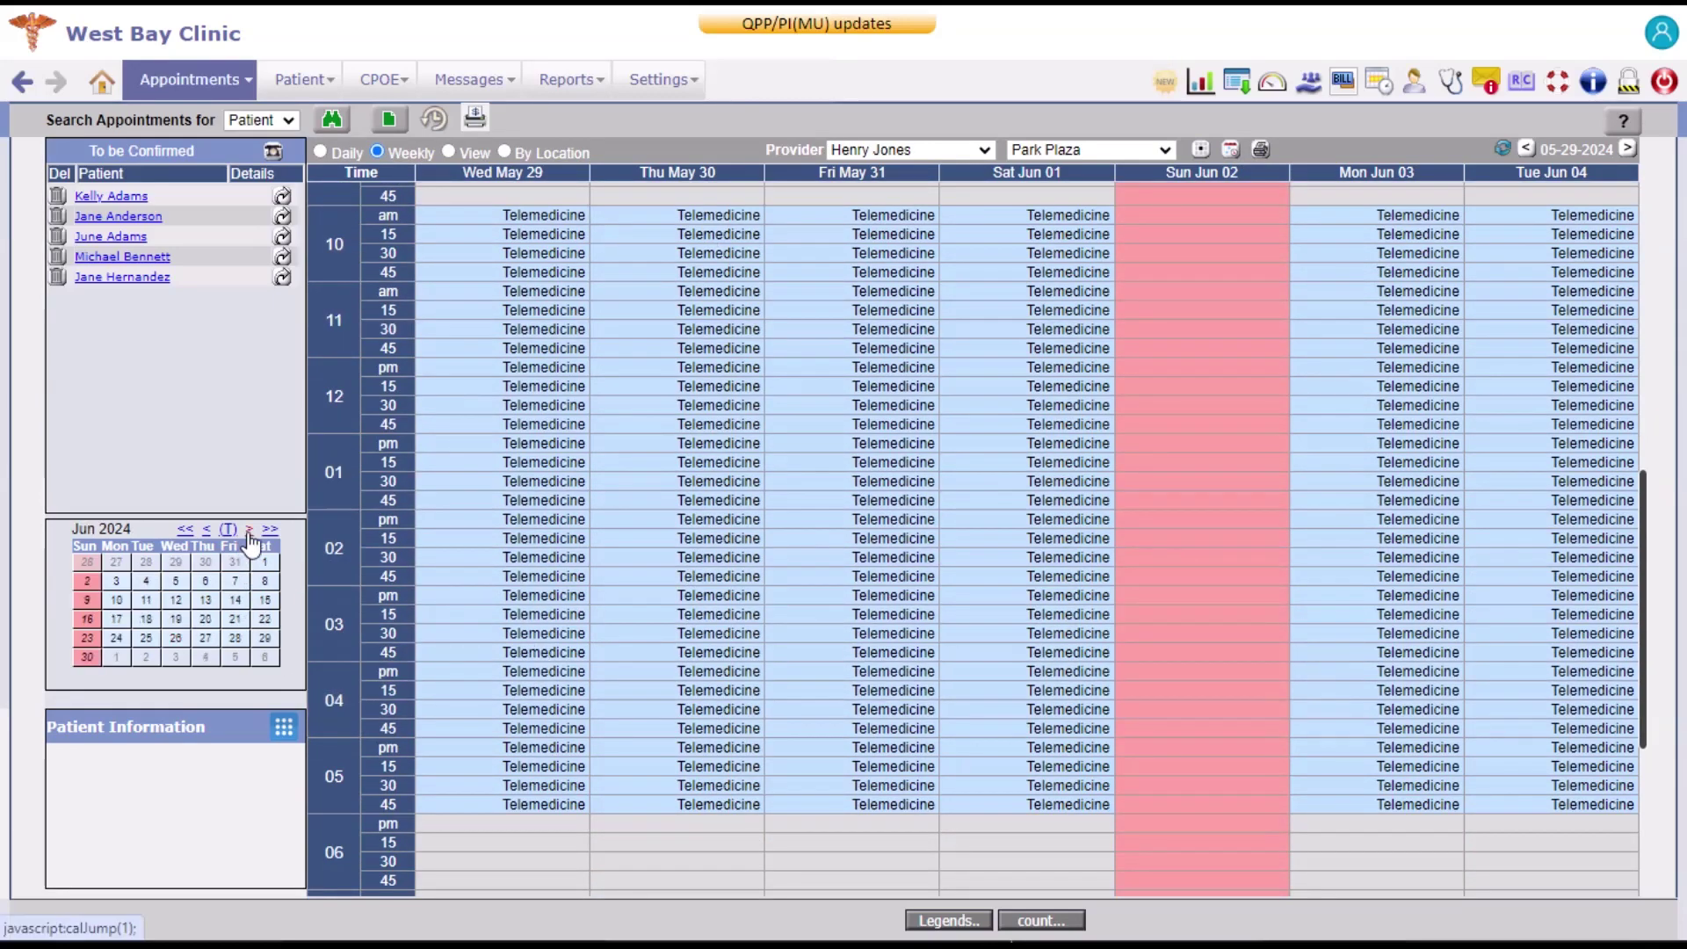
click(264, 638)
scroll(656, 709, down, 5)
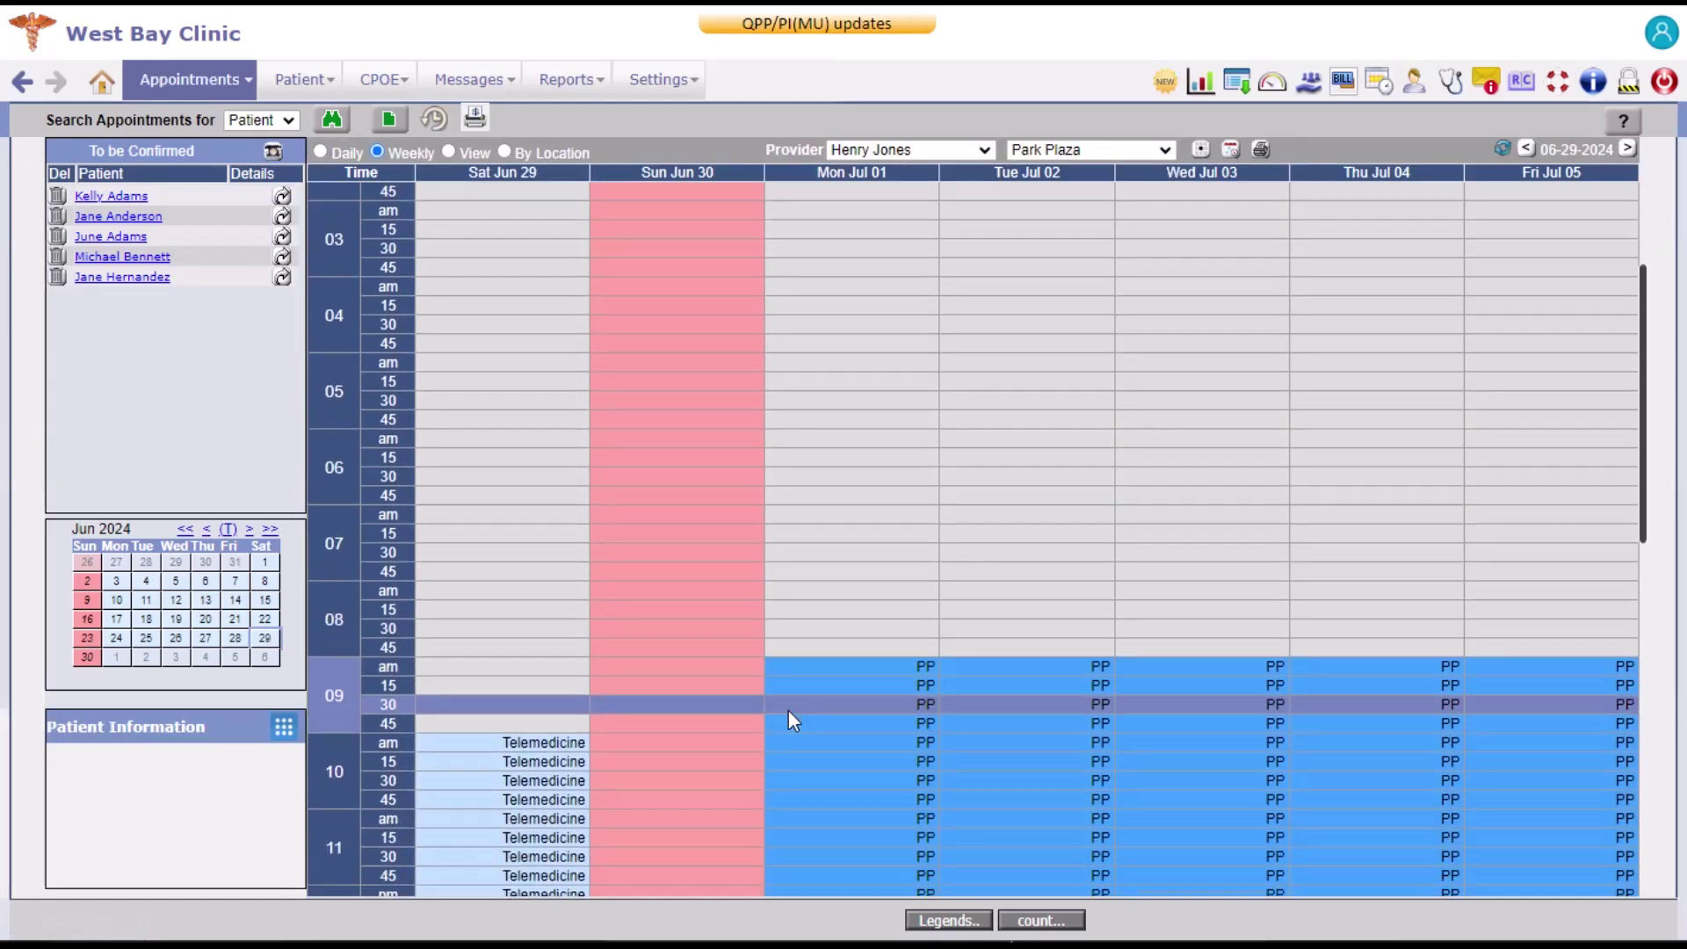
scroll(778, 708, down, 3)
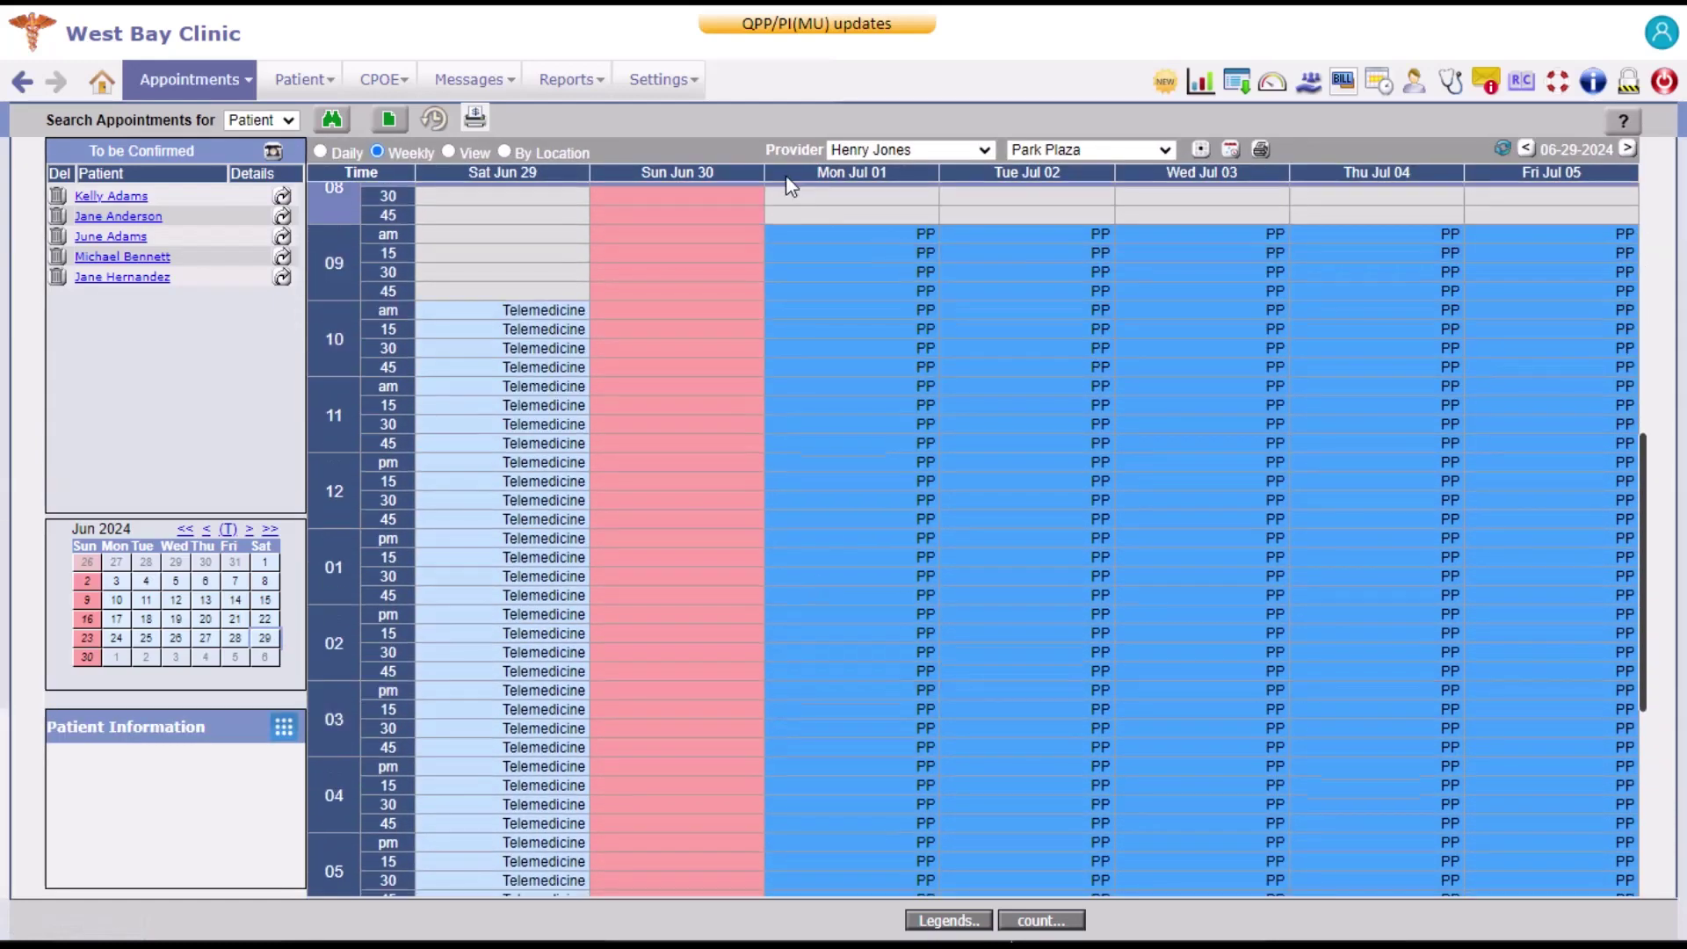
scroll(936, 334, down, 2)
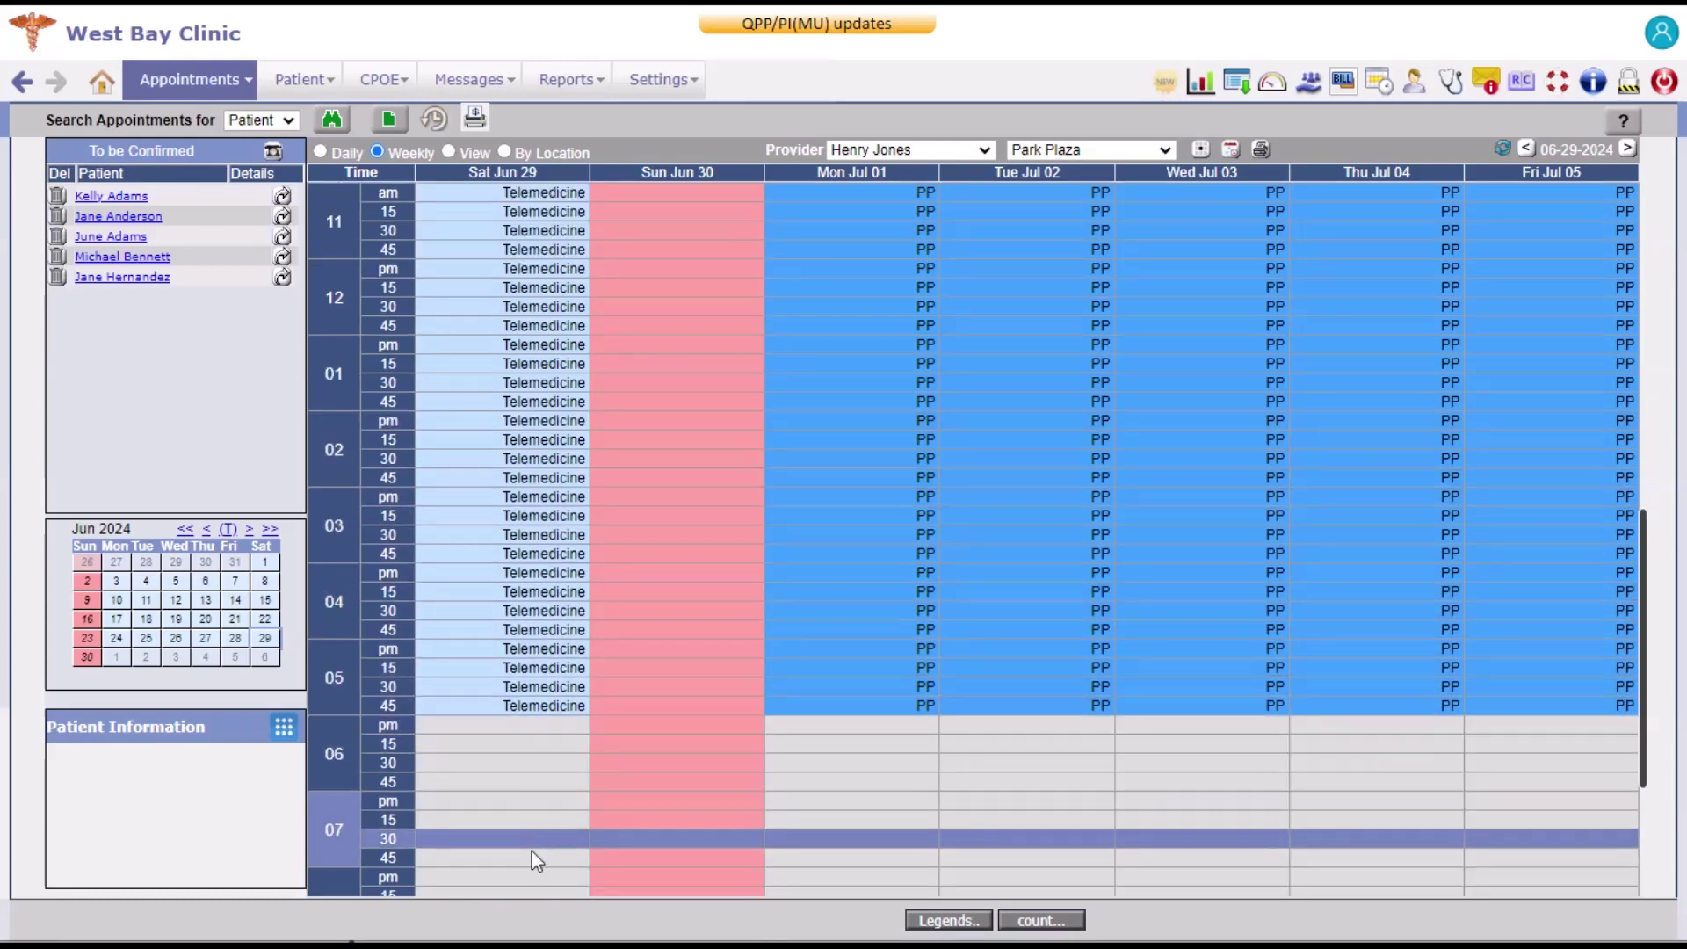
Step: Review the schedule's colour legends for appointment slots, locations and encounter types, then close them
click(948, 920)
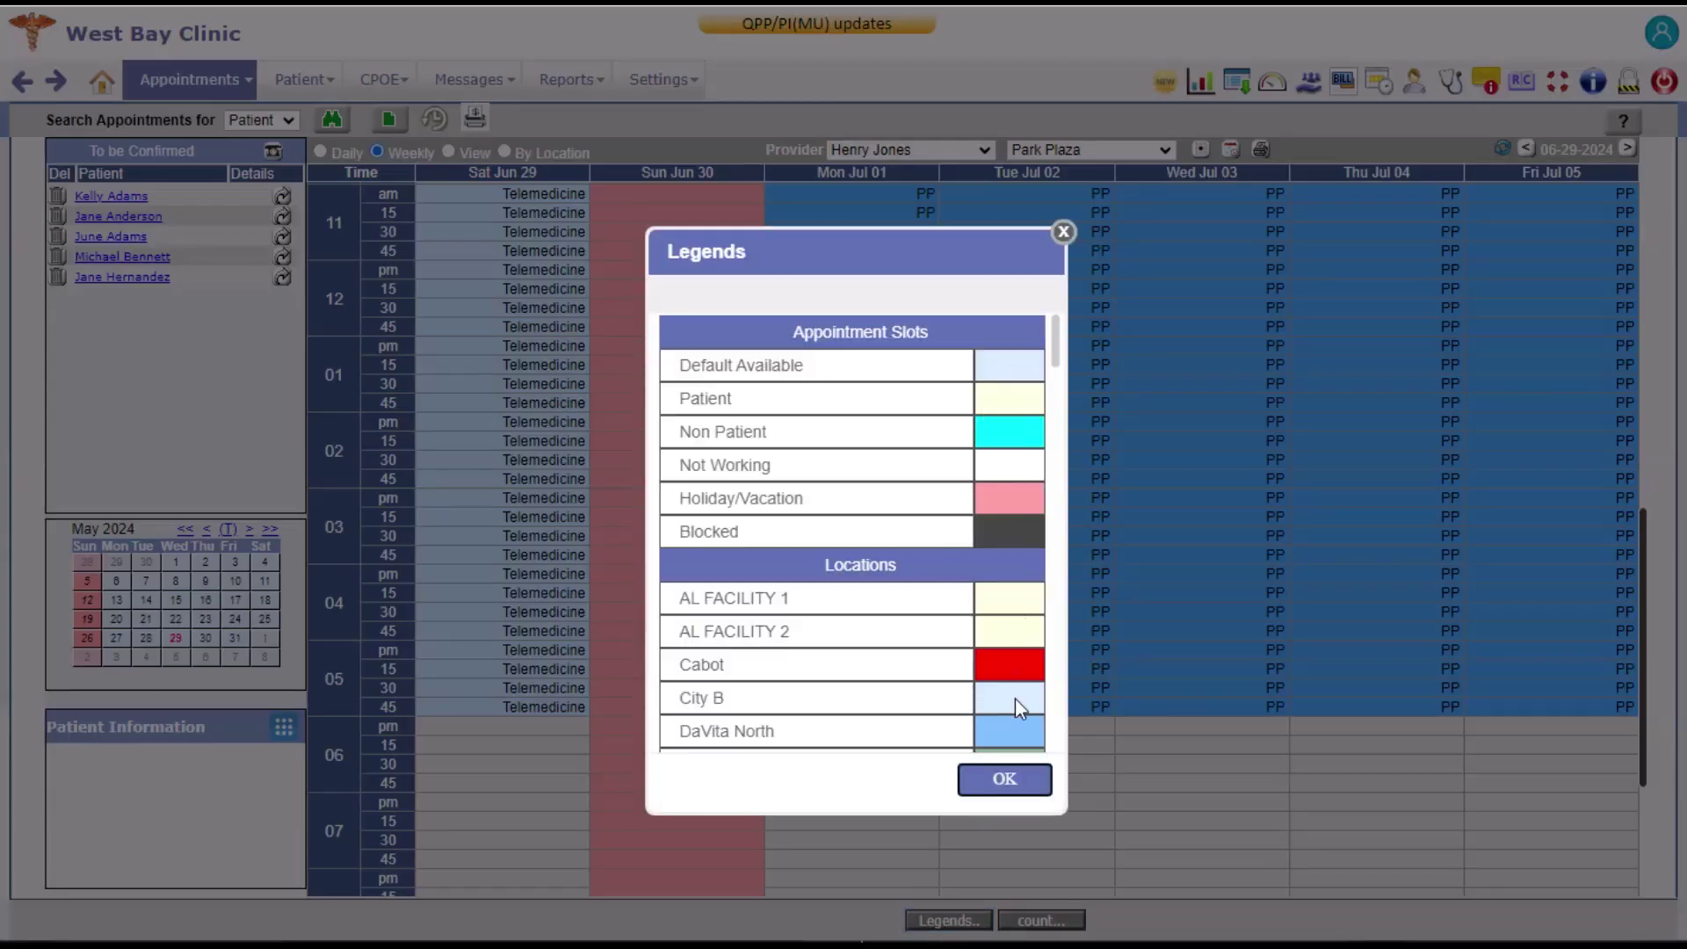
scroll(1015, 699, down, 10)
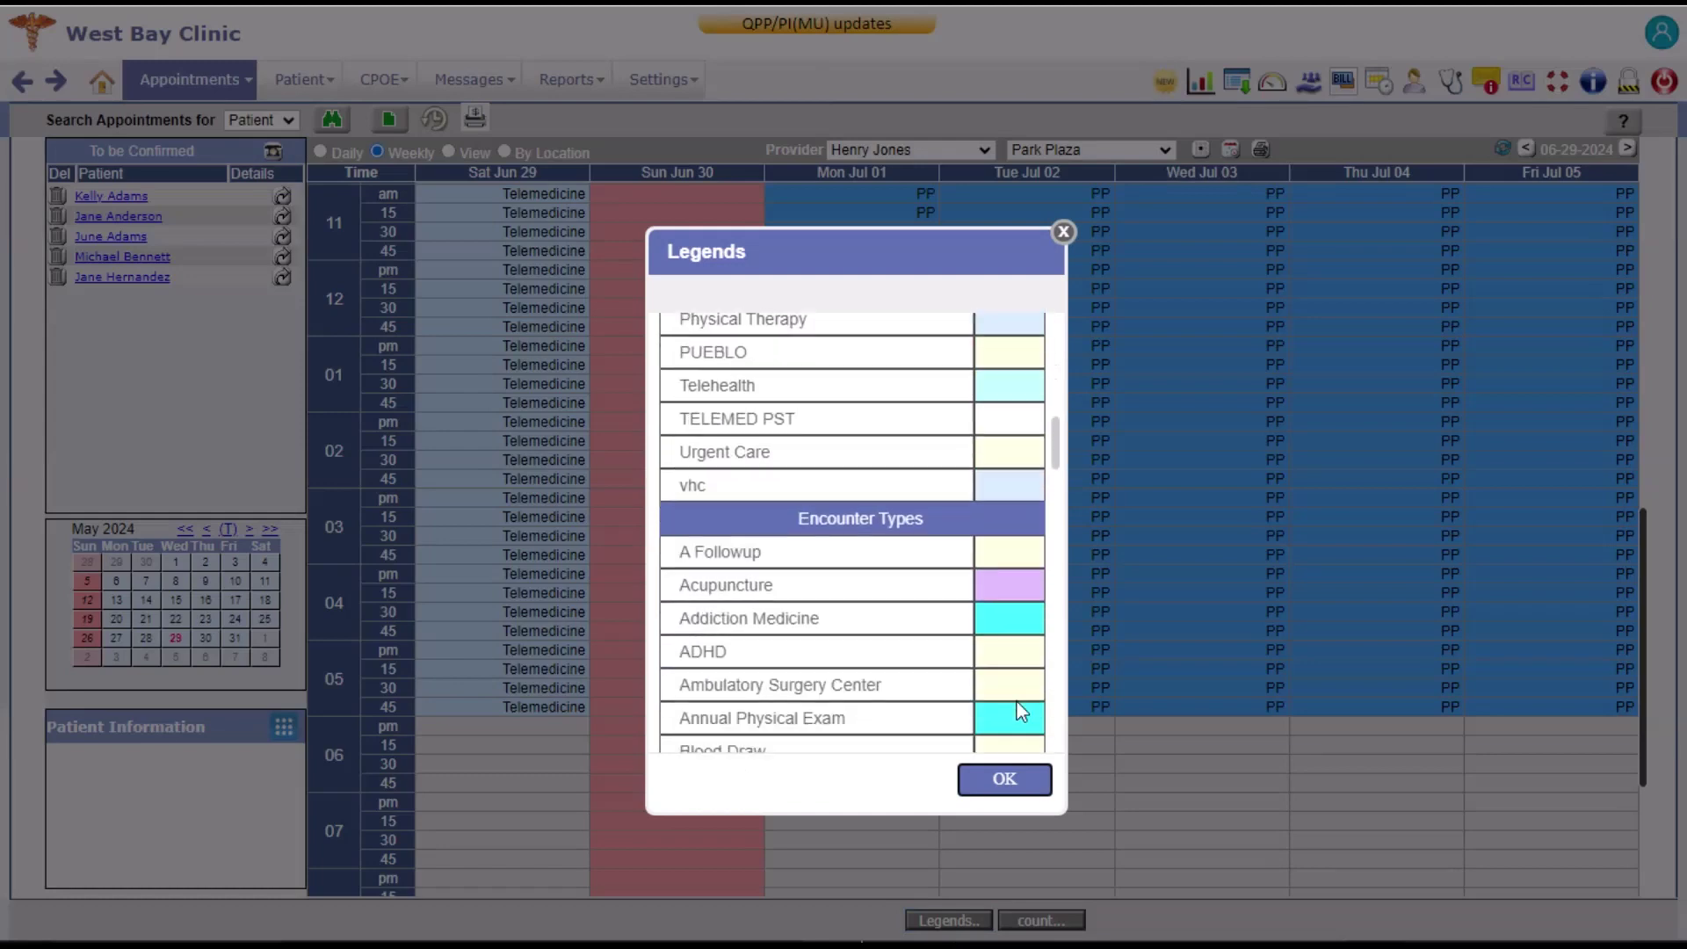
scroll(1018, 710, down, 6)
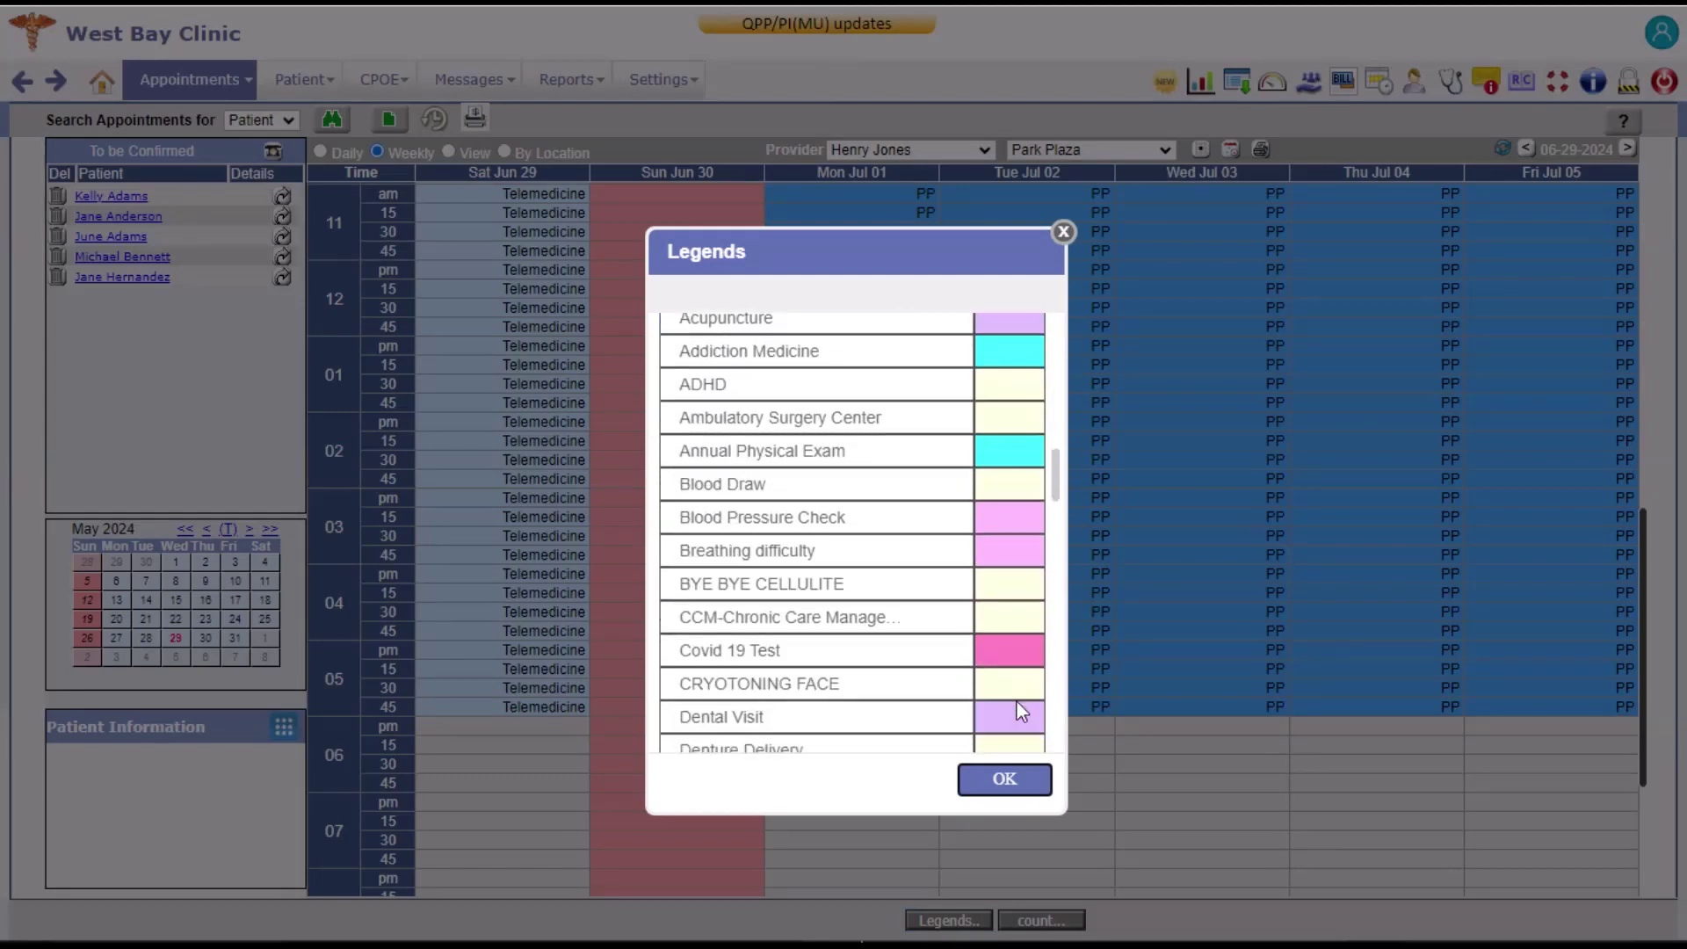
click(1004, 781)
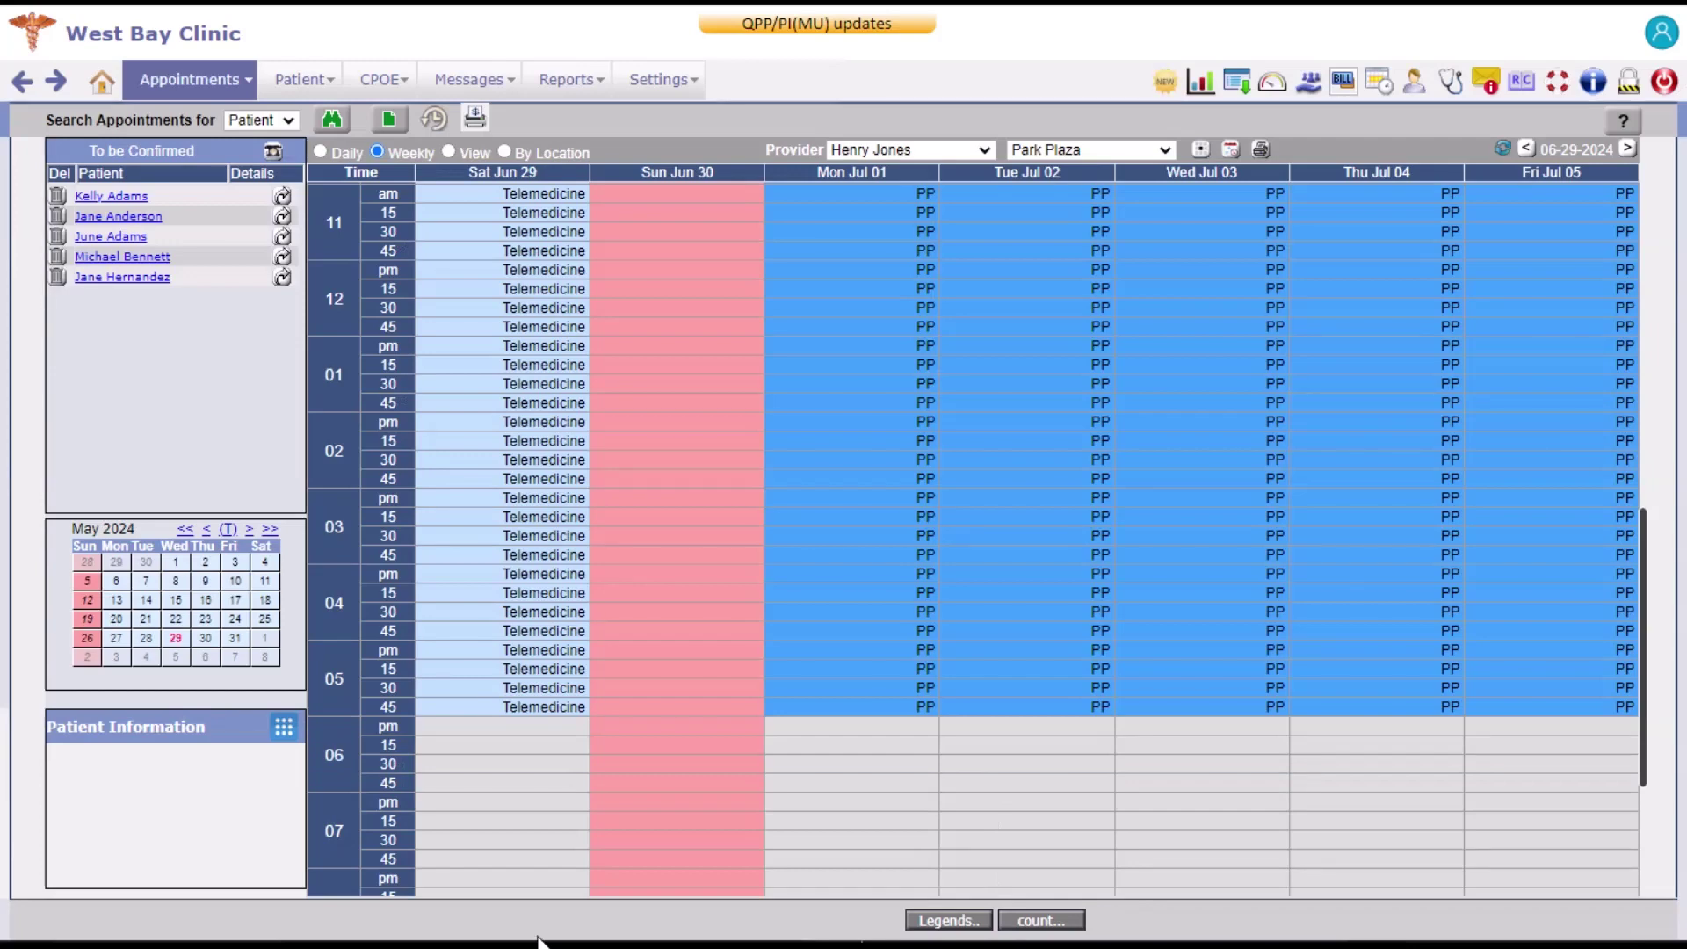
Step: Return to the provider's work patterns and copy another medic's "New record" pattern dated 07-24-2020 to 07-30-2021
click(508, 752)
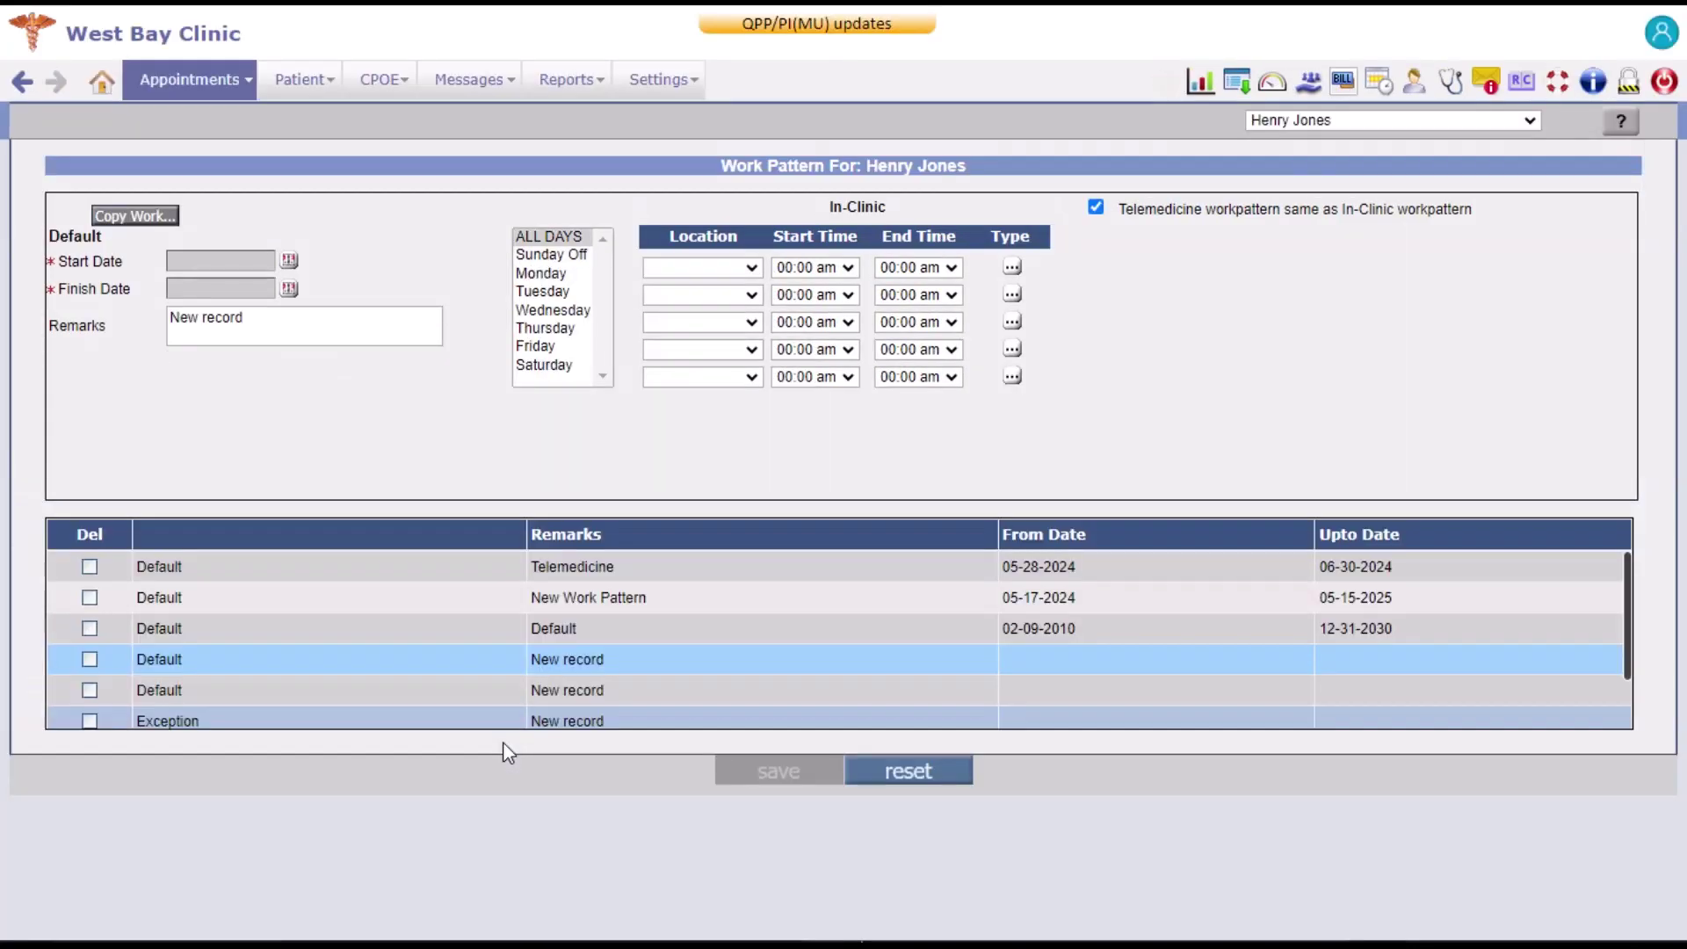
click(134, 216)
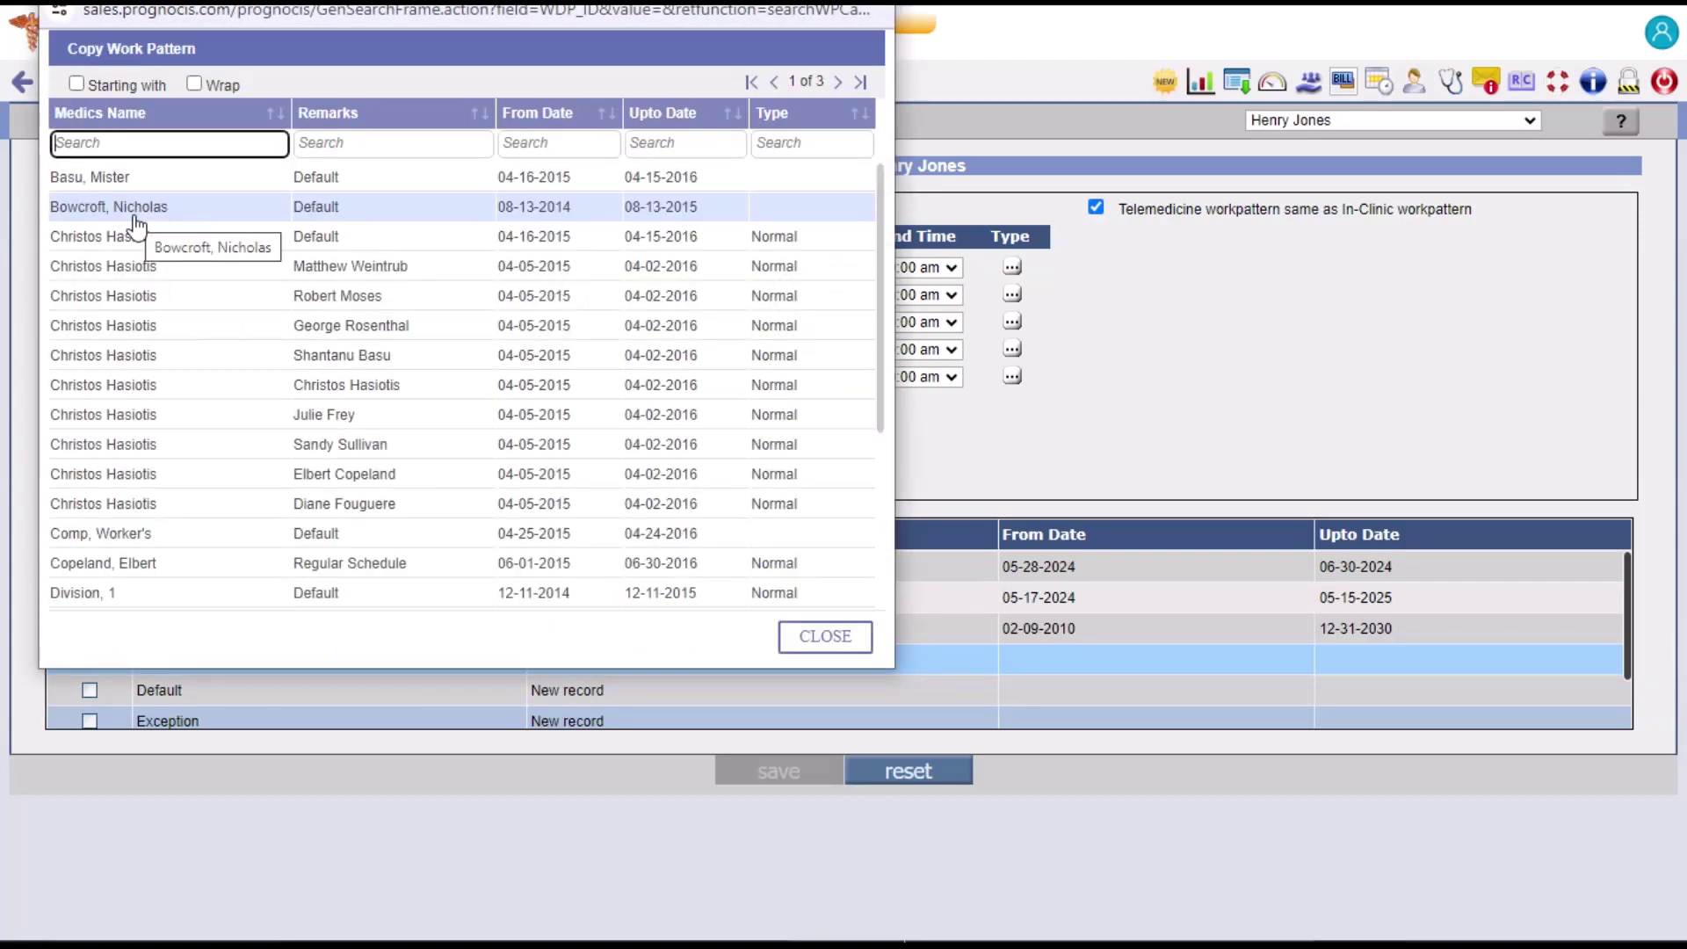
scroll(233, 330, down, 5)
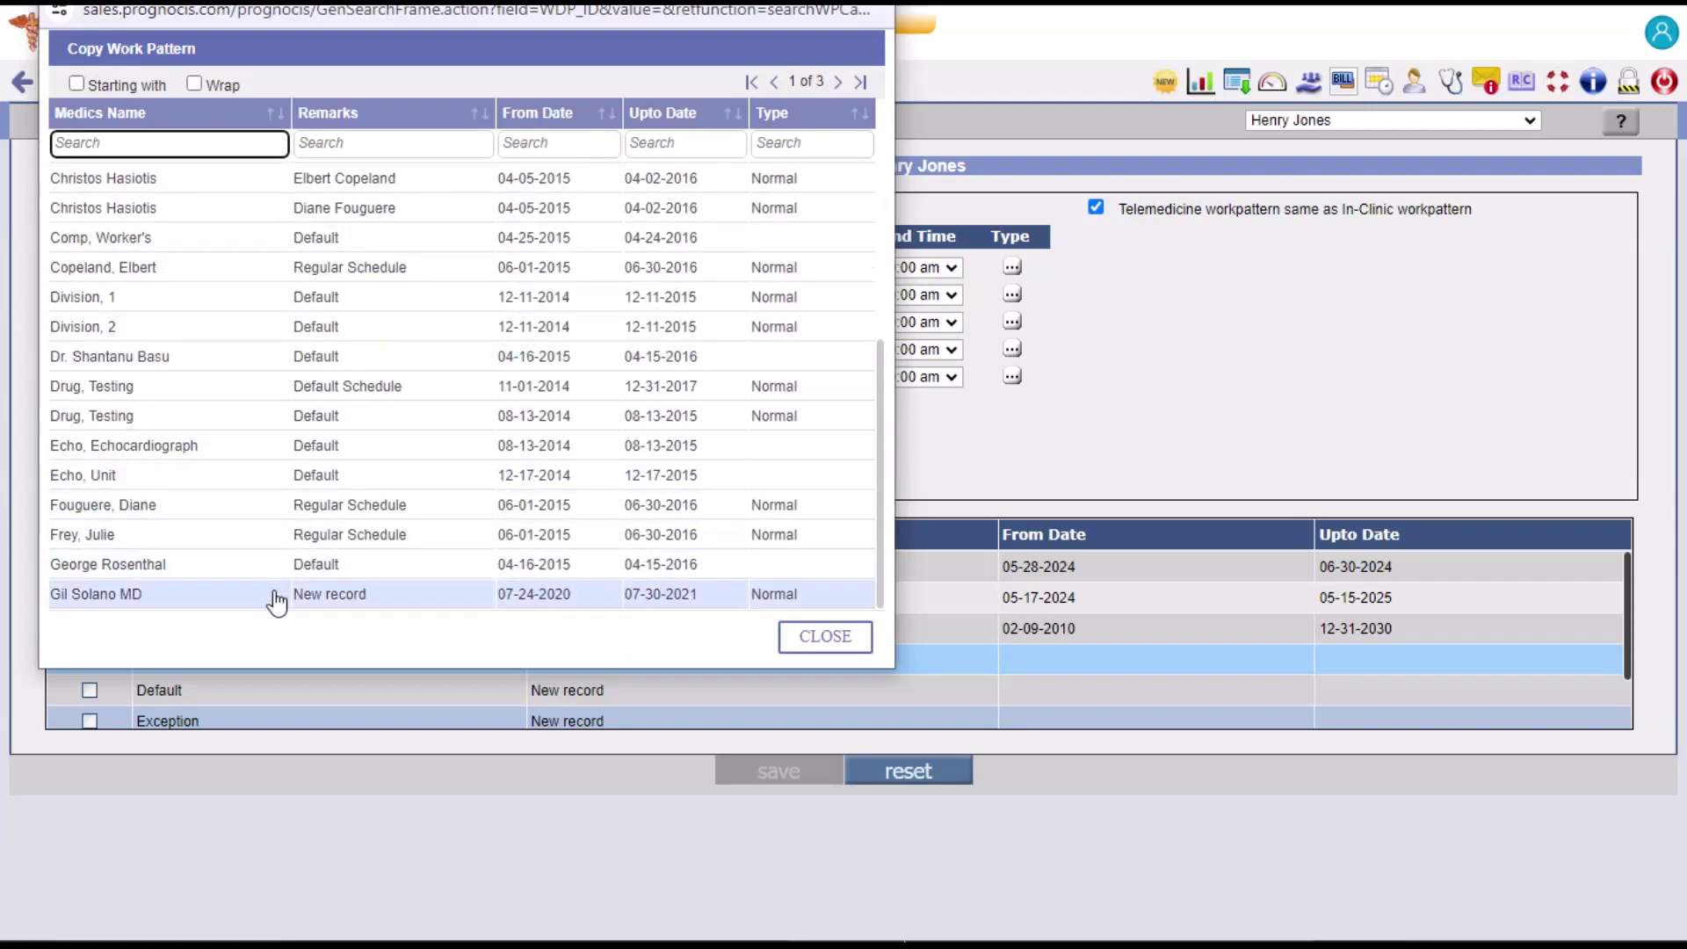
click(275, 597)
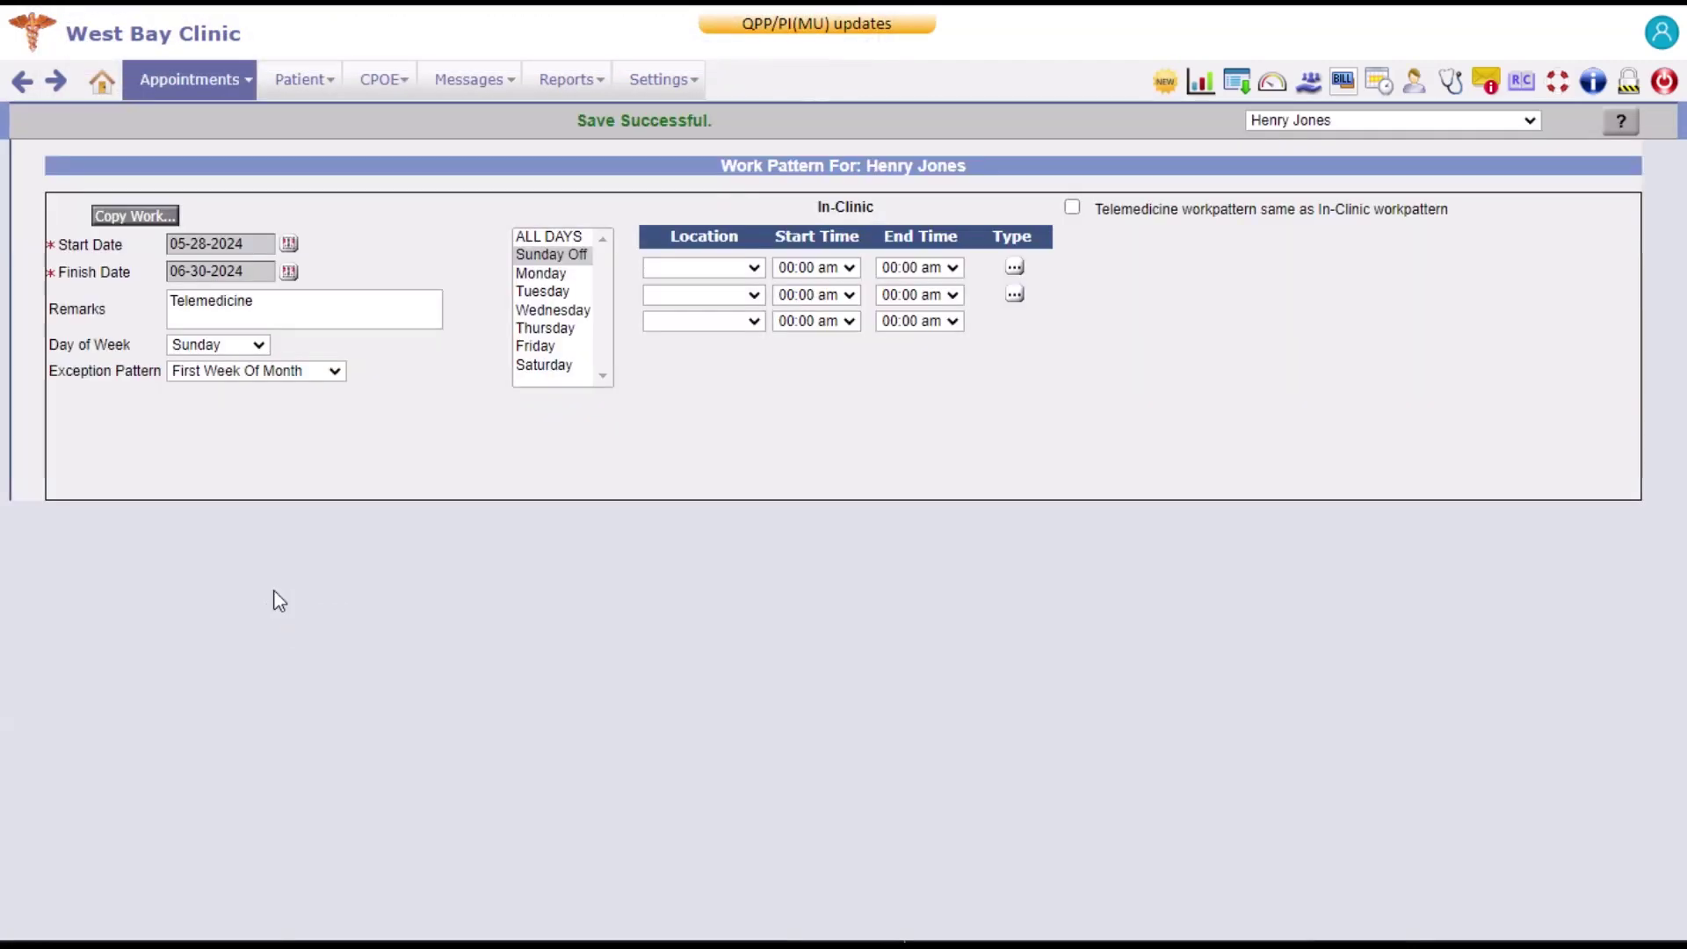
Step: Set the copied work pattern's finish date to 07-31-2024 and save it
click(289, 288)
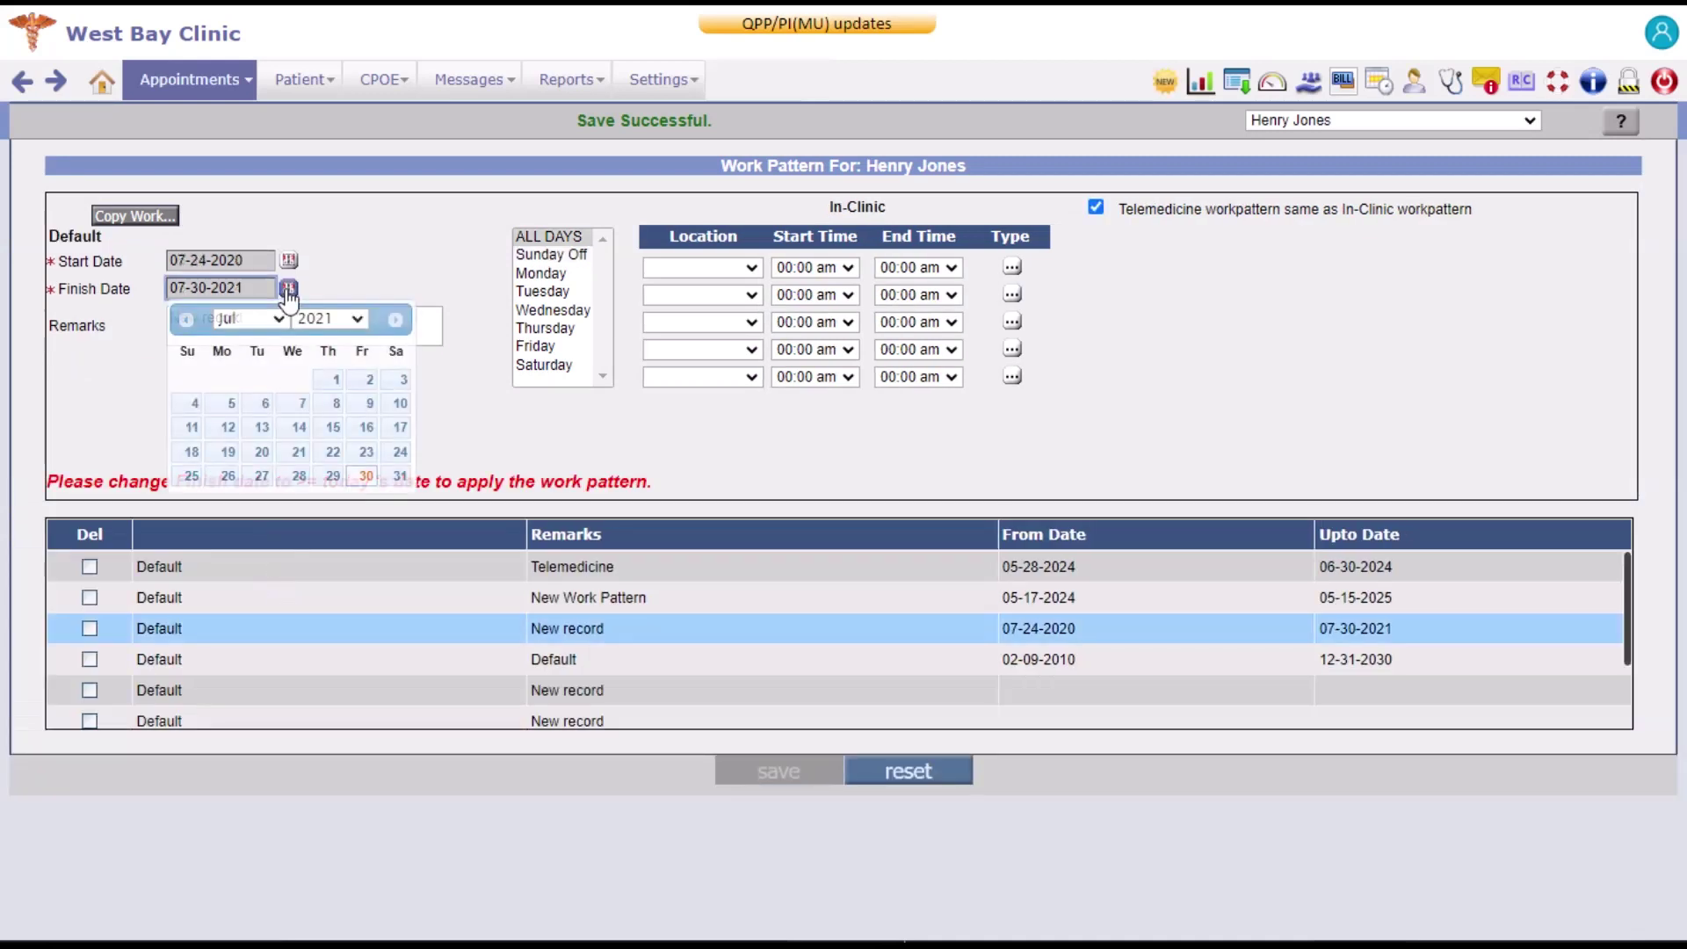
click(305, 322)
click(313, 524)
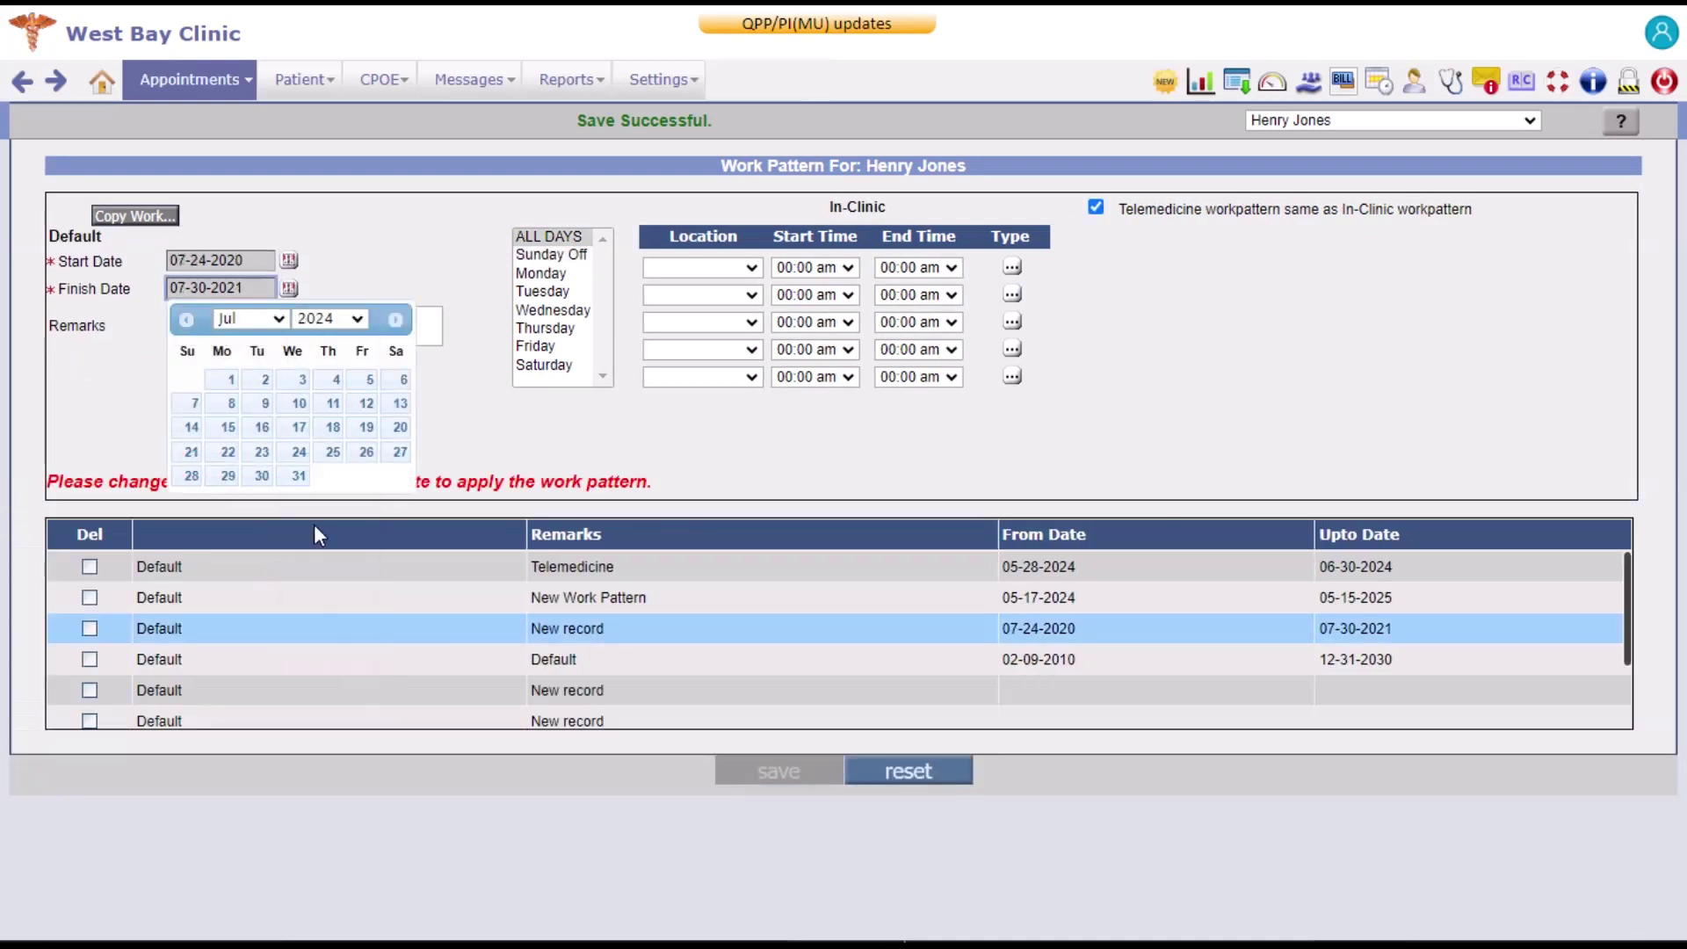
click(299, 476)
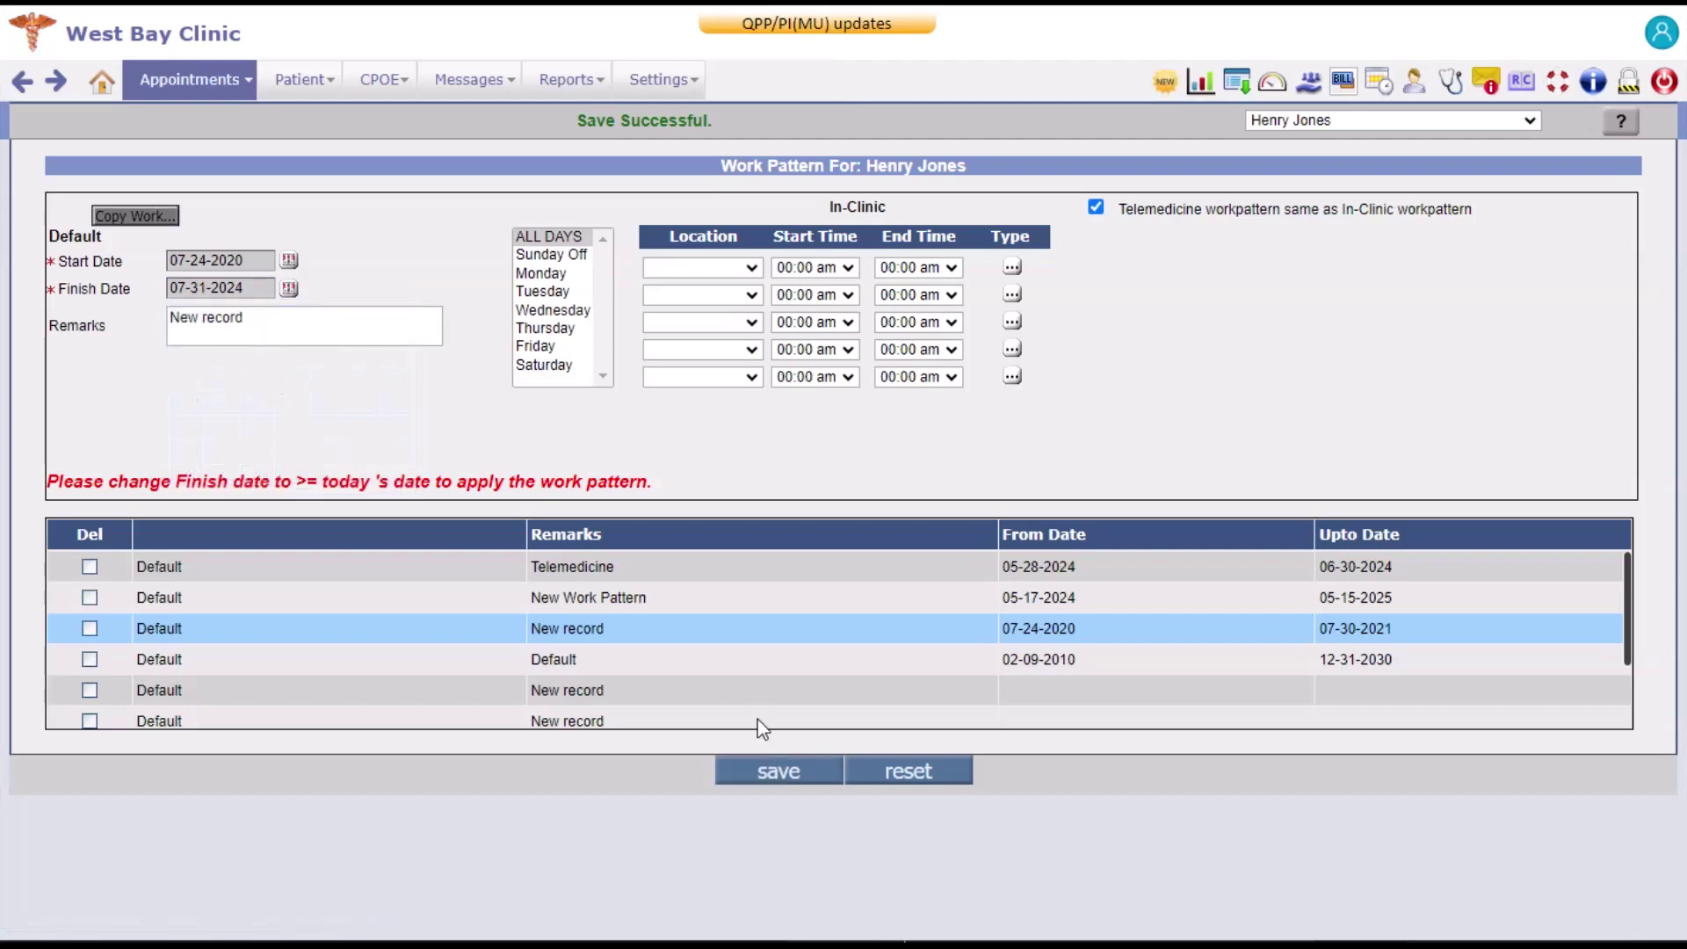
click(778, 772)
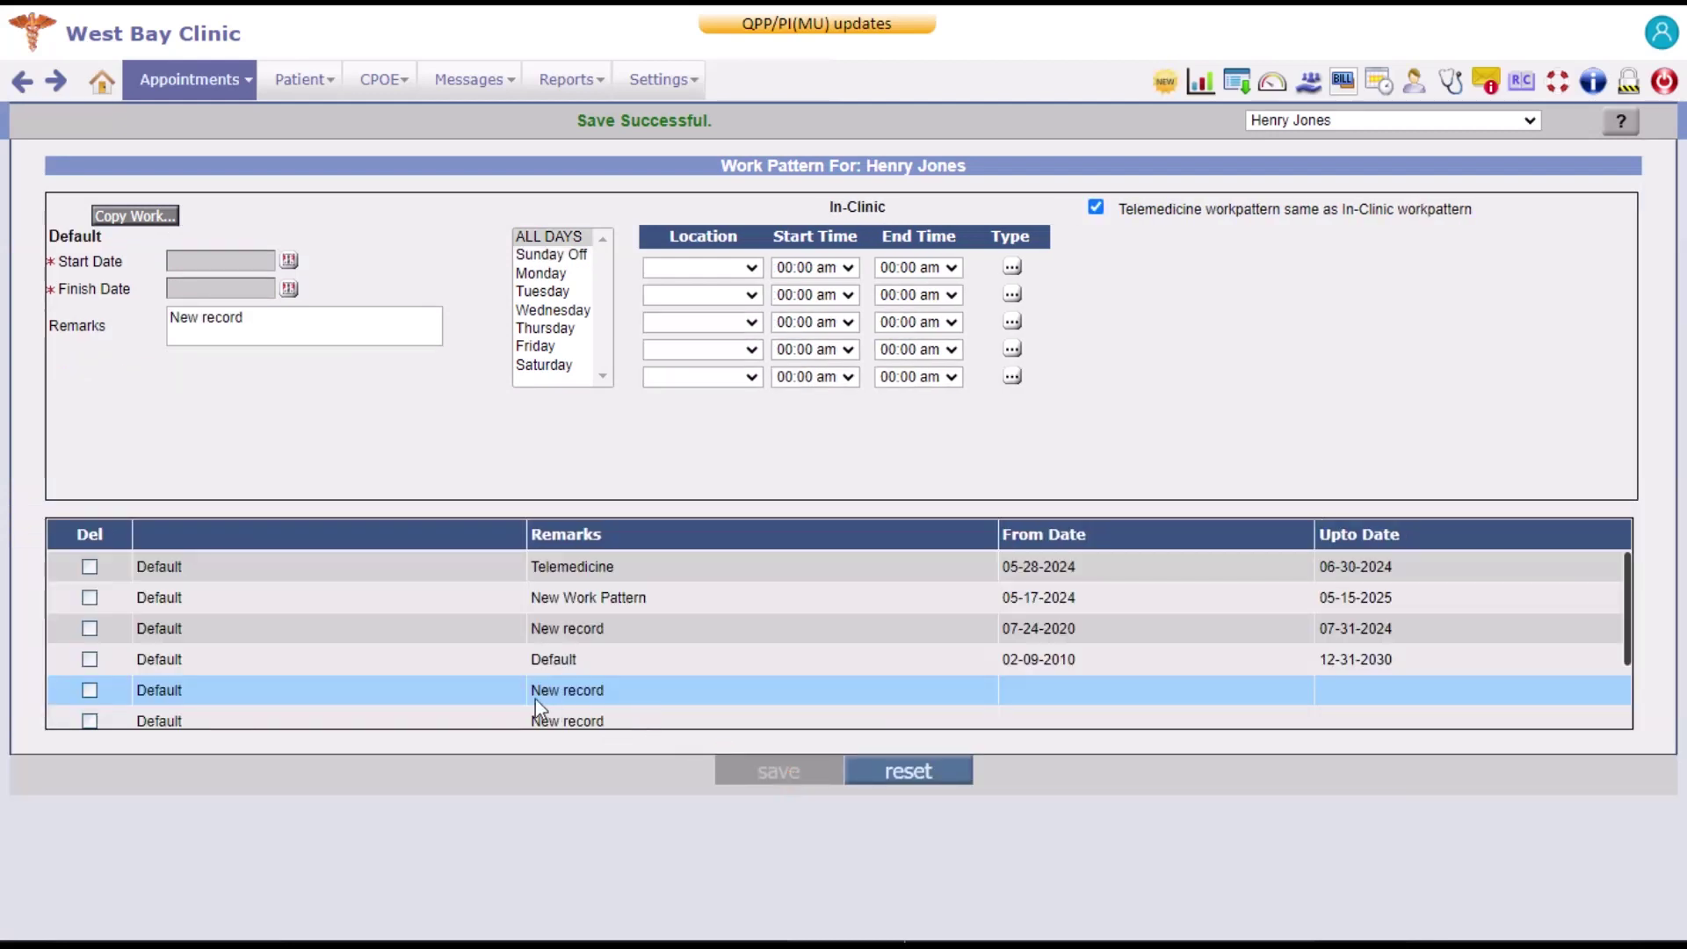
Step: Set the first new exception pattern's dates from 05-30-2024 to 05-30-2025
scroll(211, 695, down, 2)
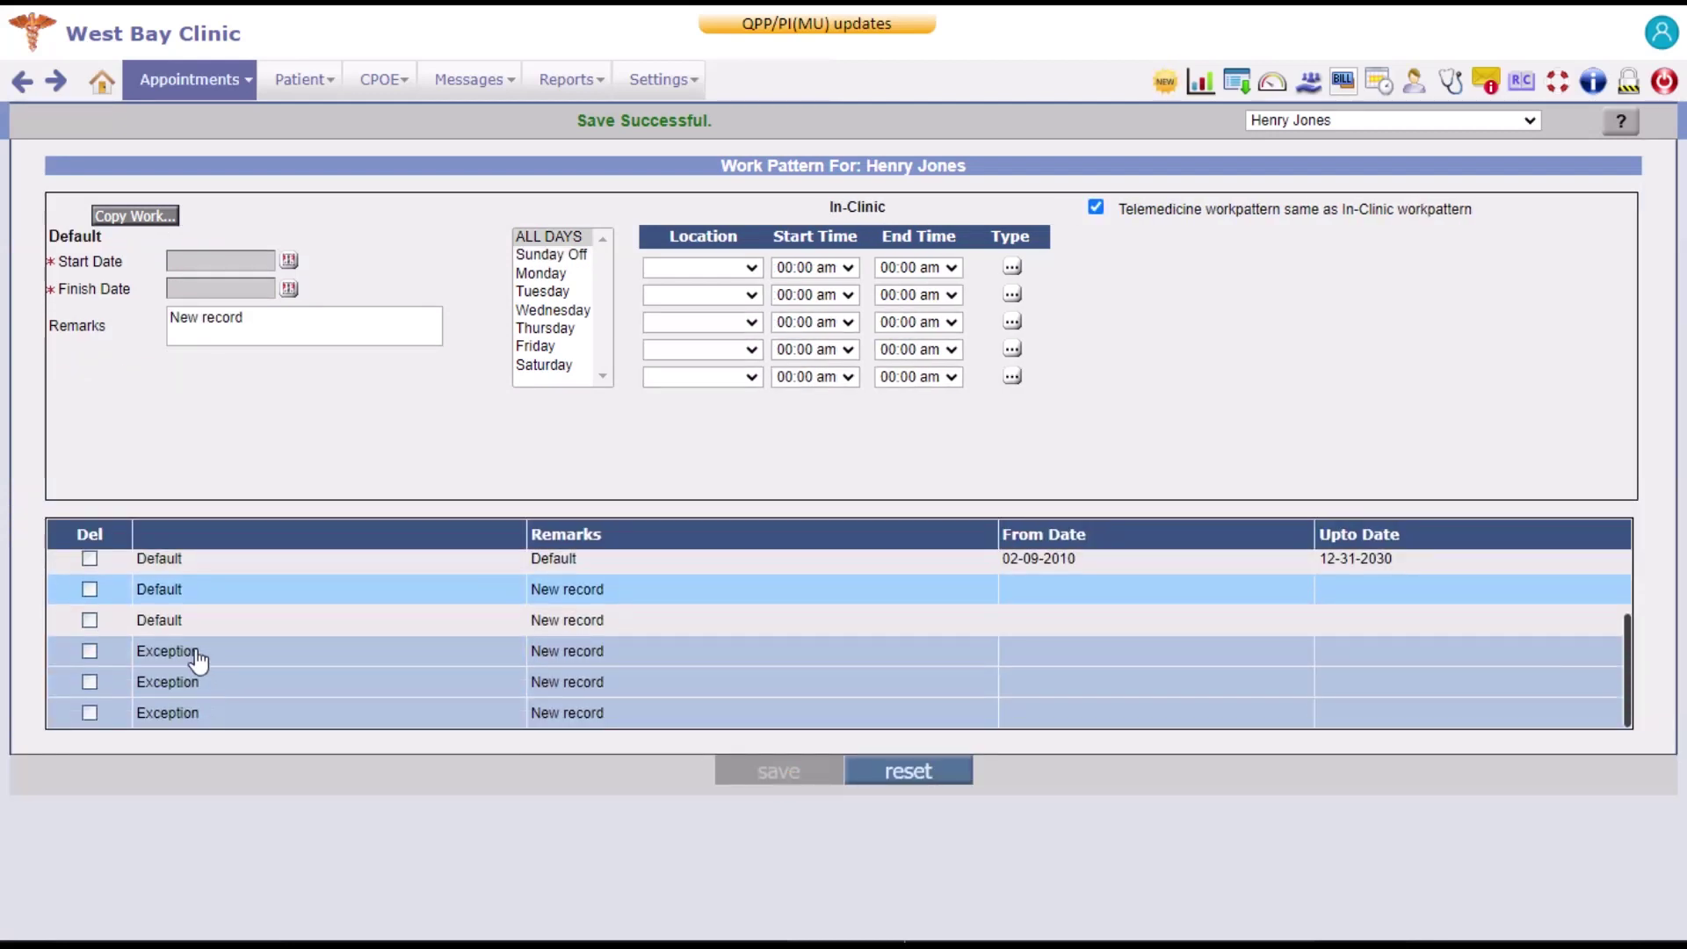
click(195, 658)
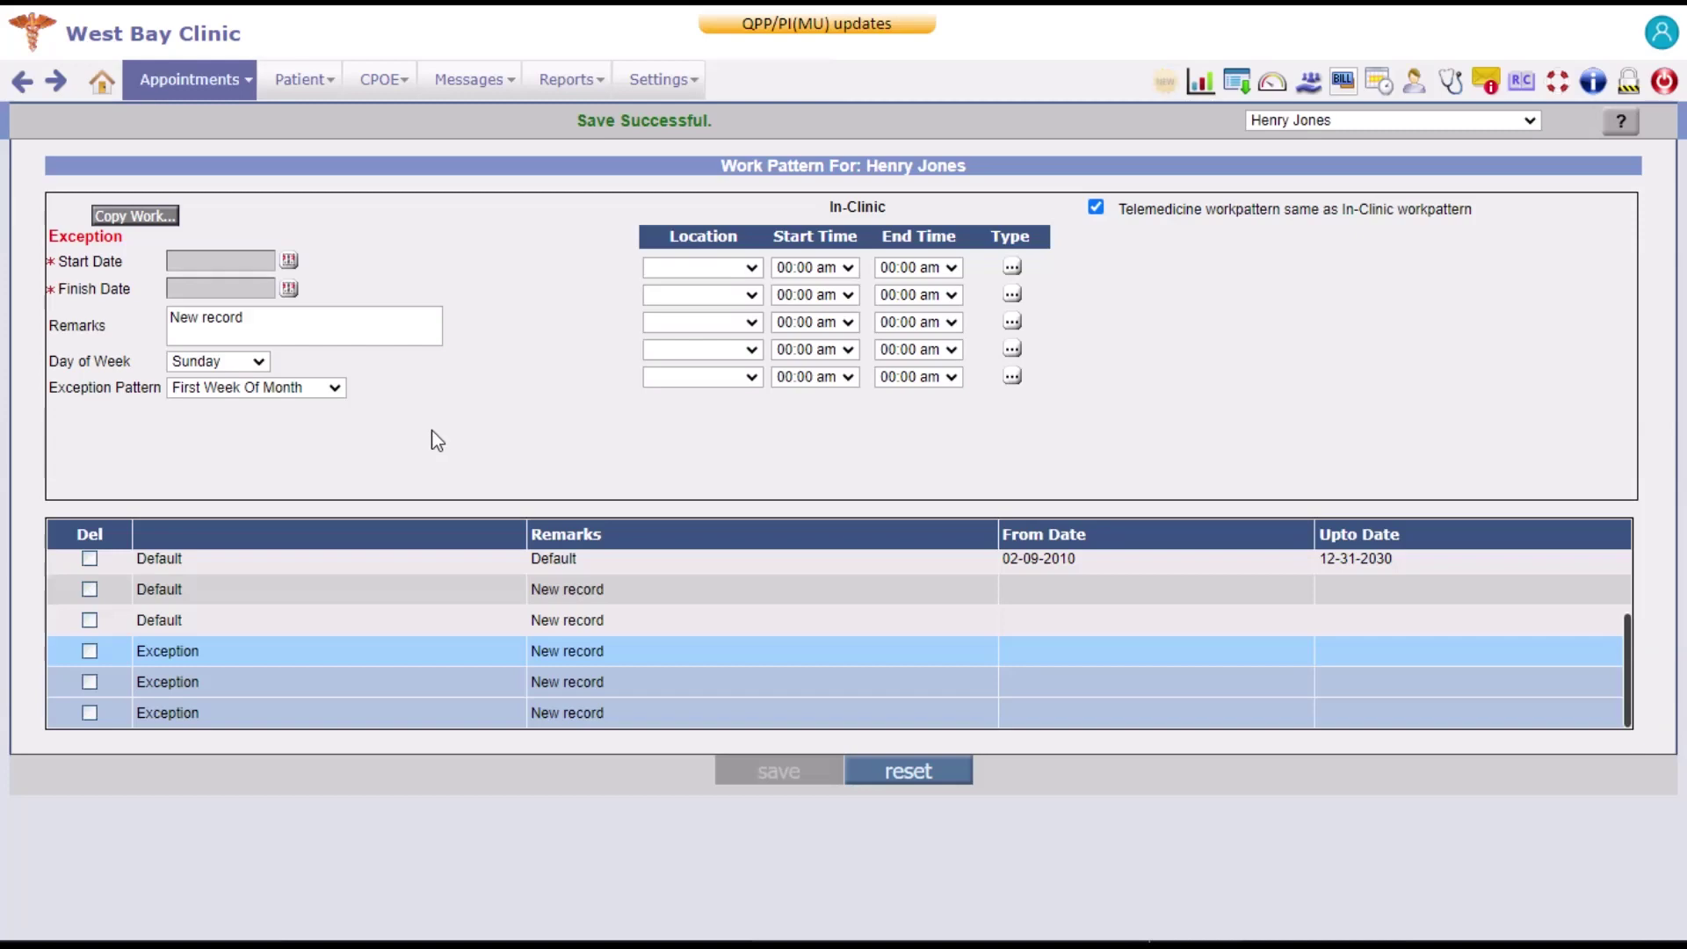
click(287, 261)
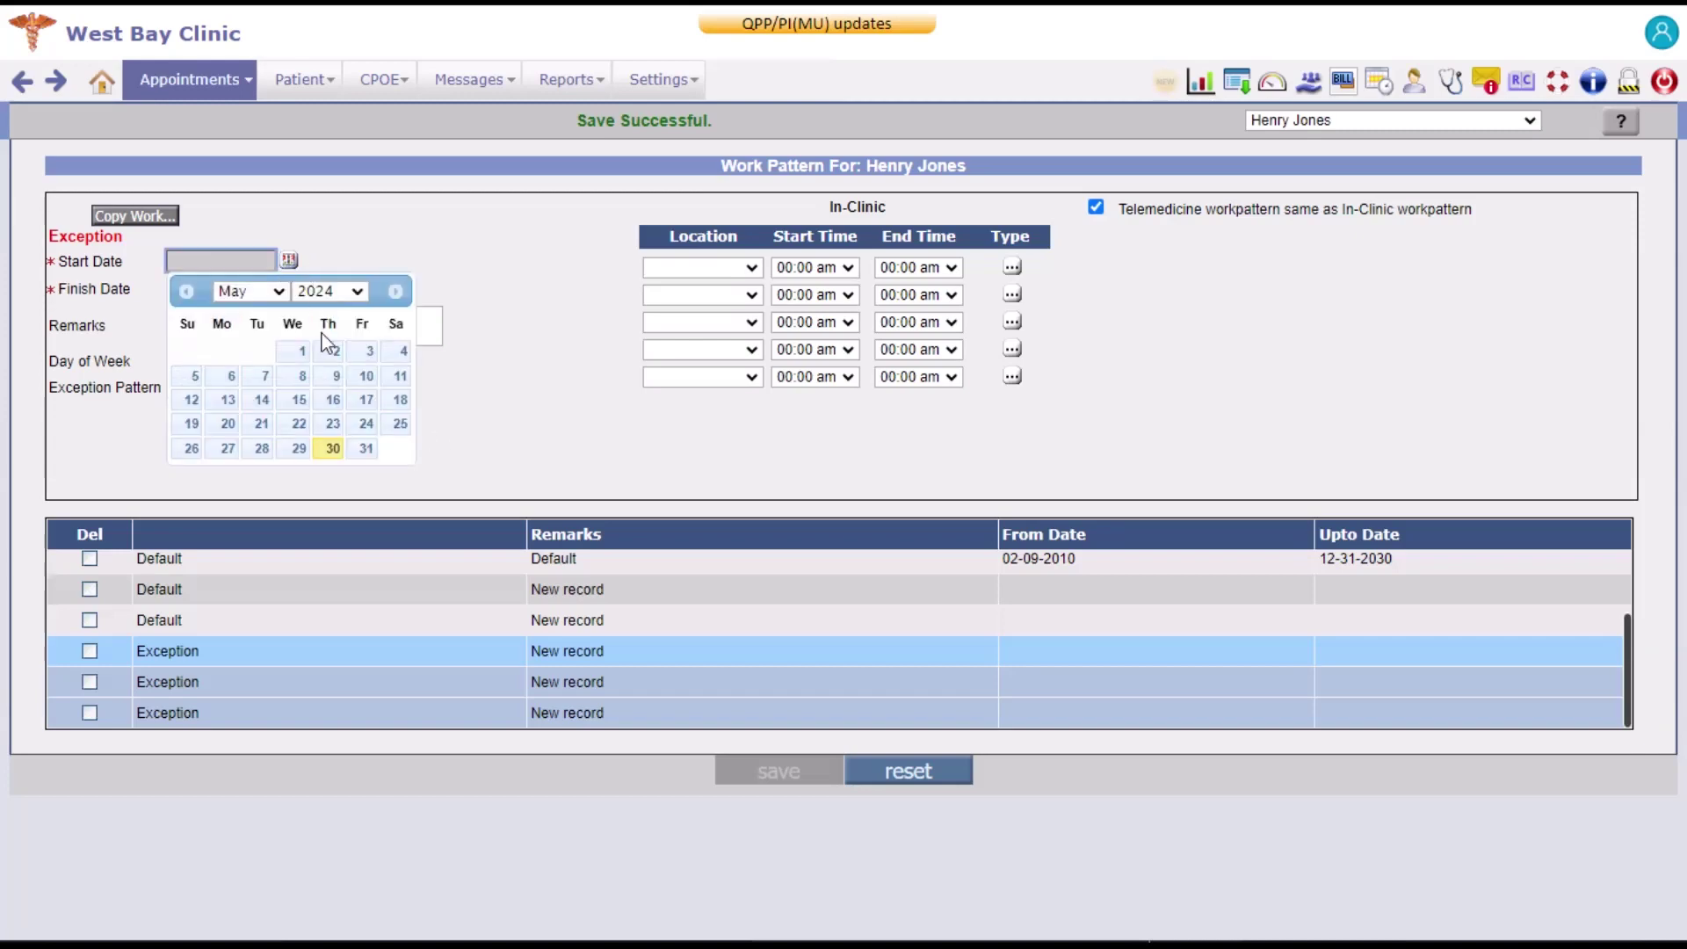
click(334, 449)
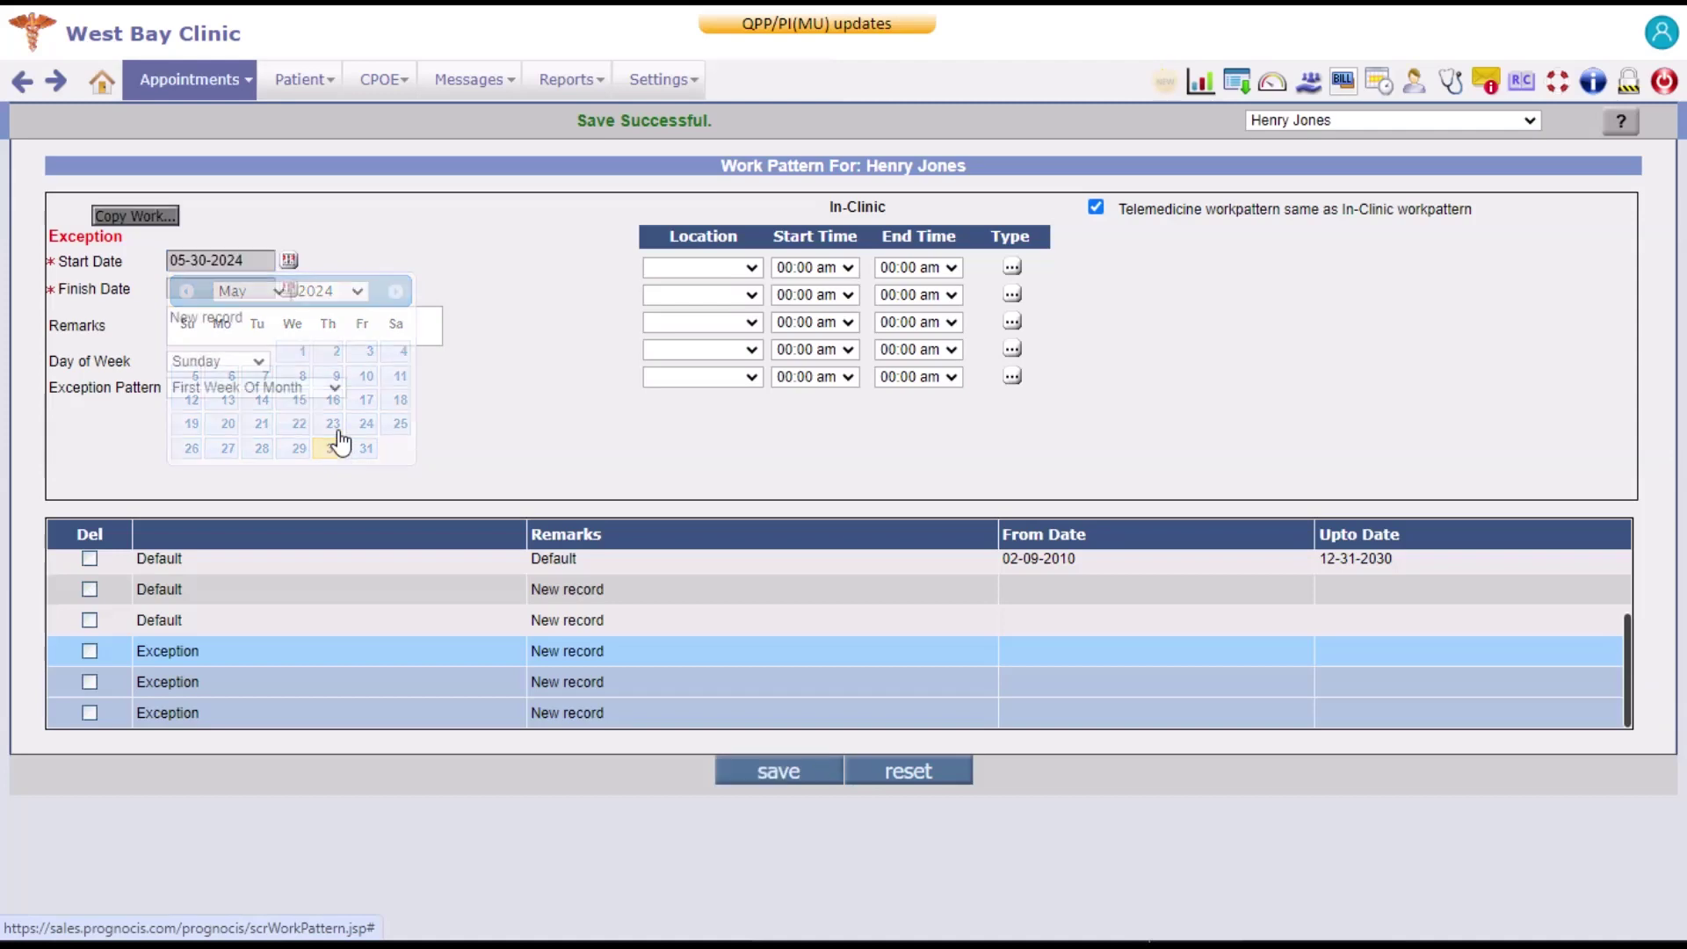
click(288, 288)
click(351, 321)
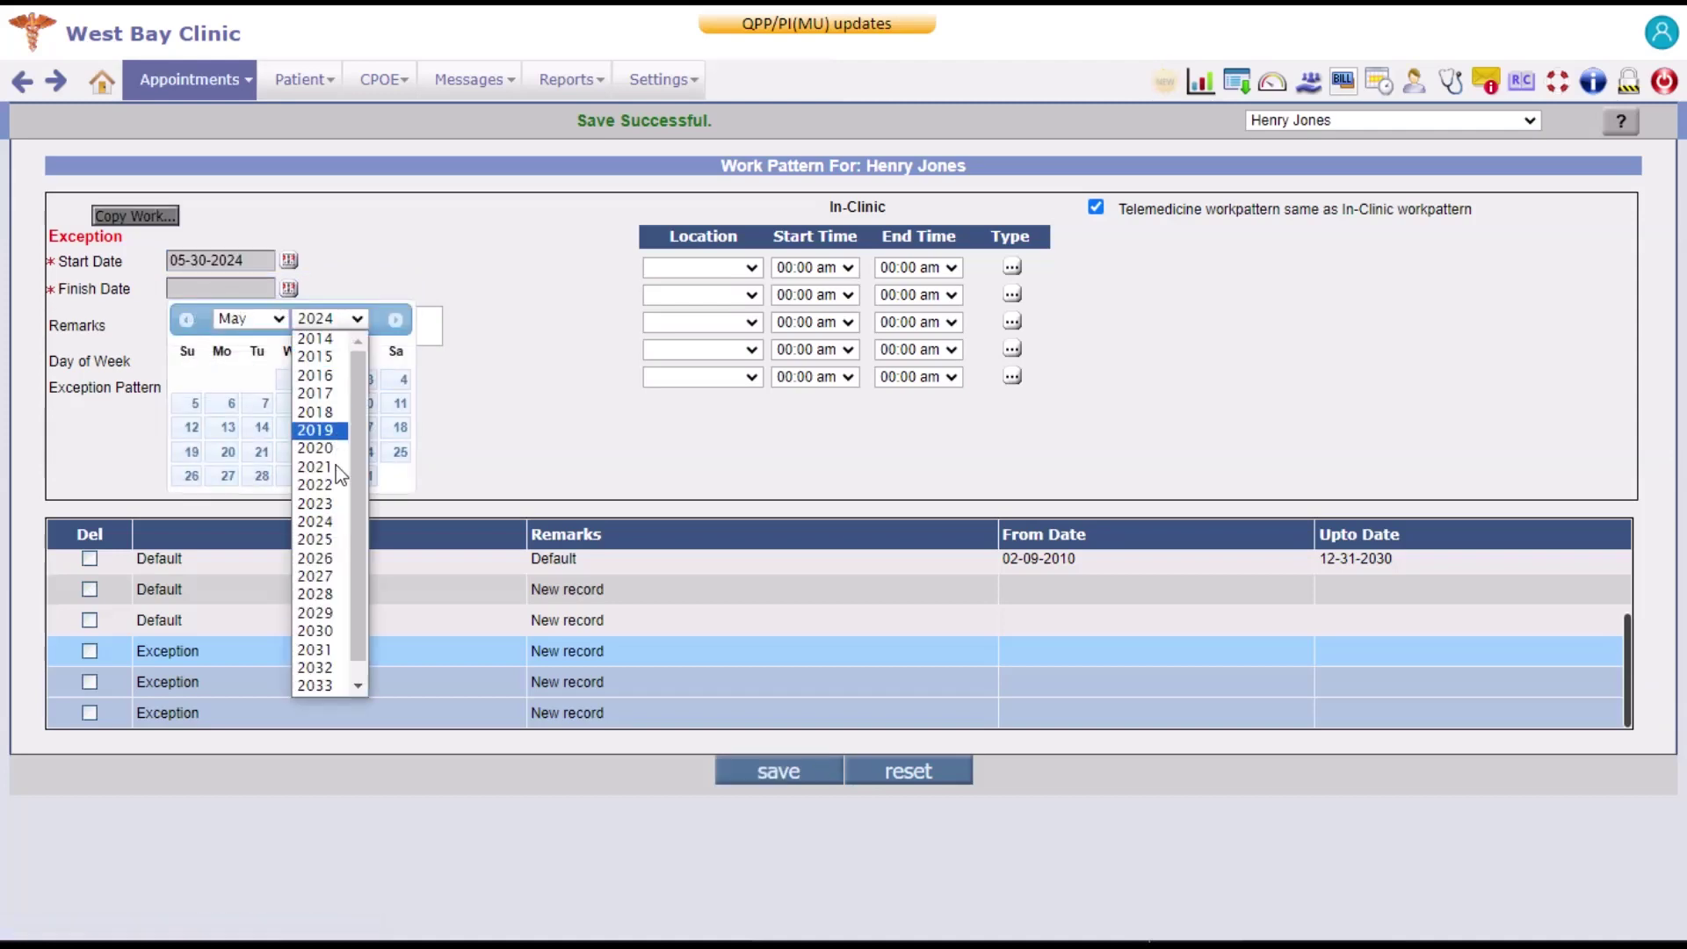
click(335, 466)
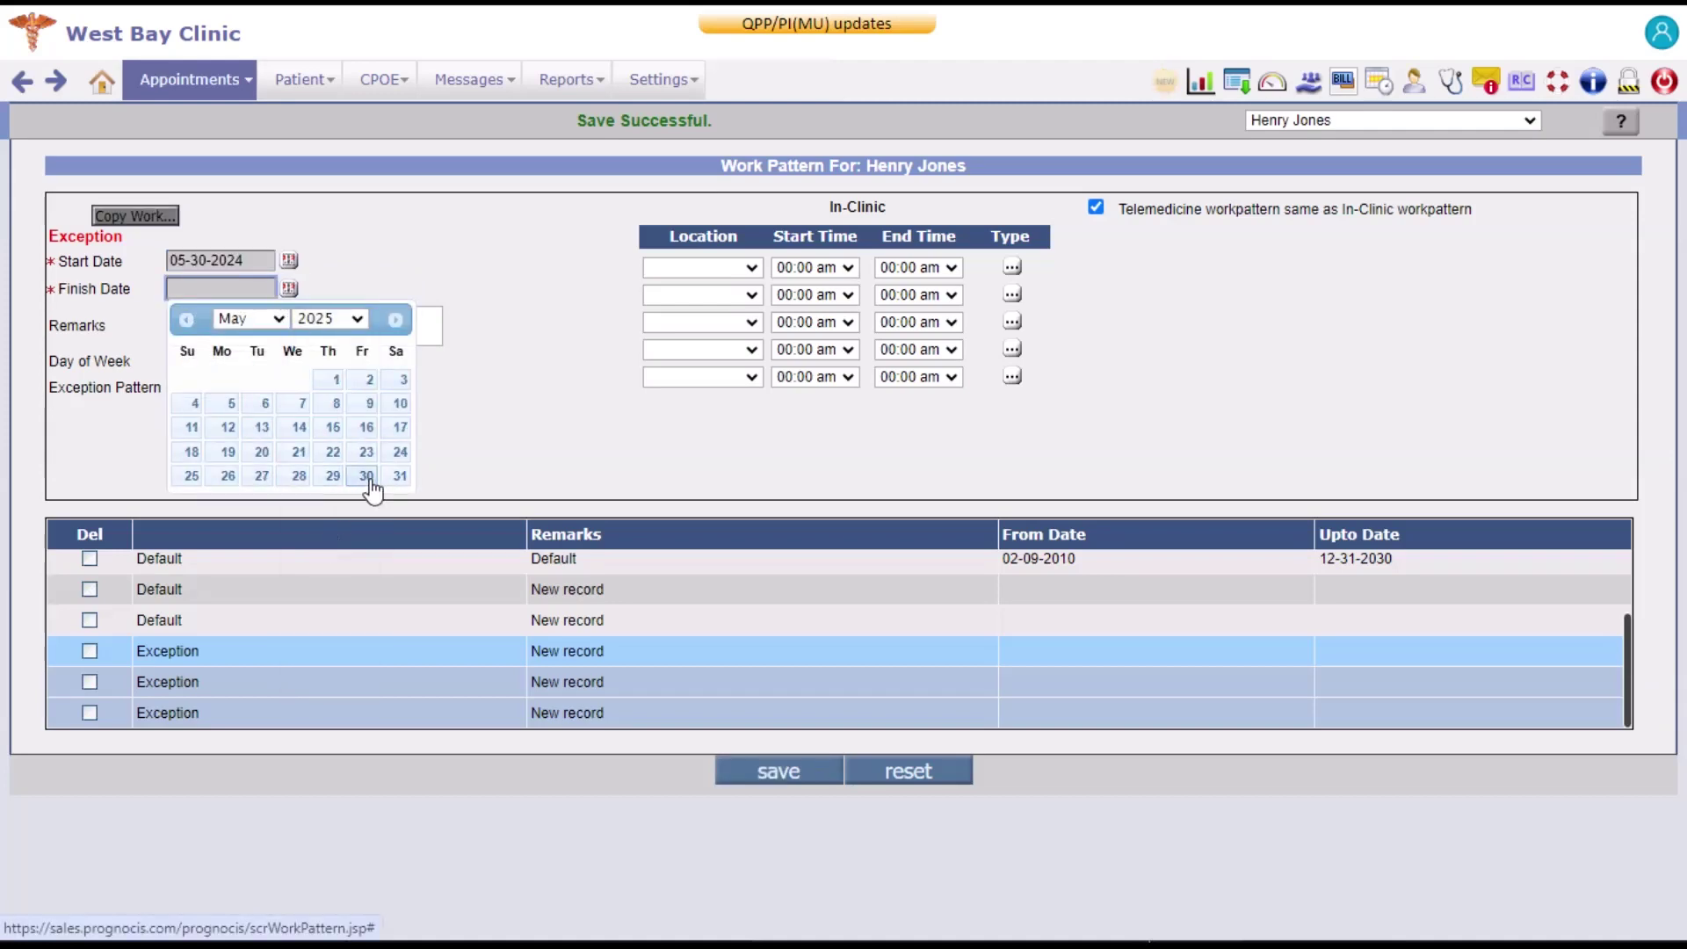
click(367, 477)
Step: Set the exception pattern's remarks to "Exception", its day of week to Wednesday and its pattern to Third Week Of Month
drag(259, 325, 173, 330)
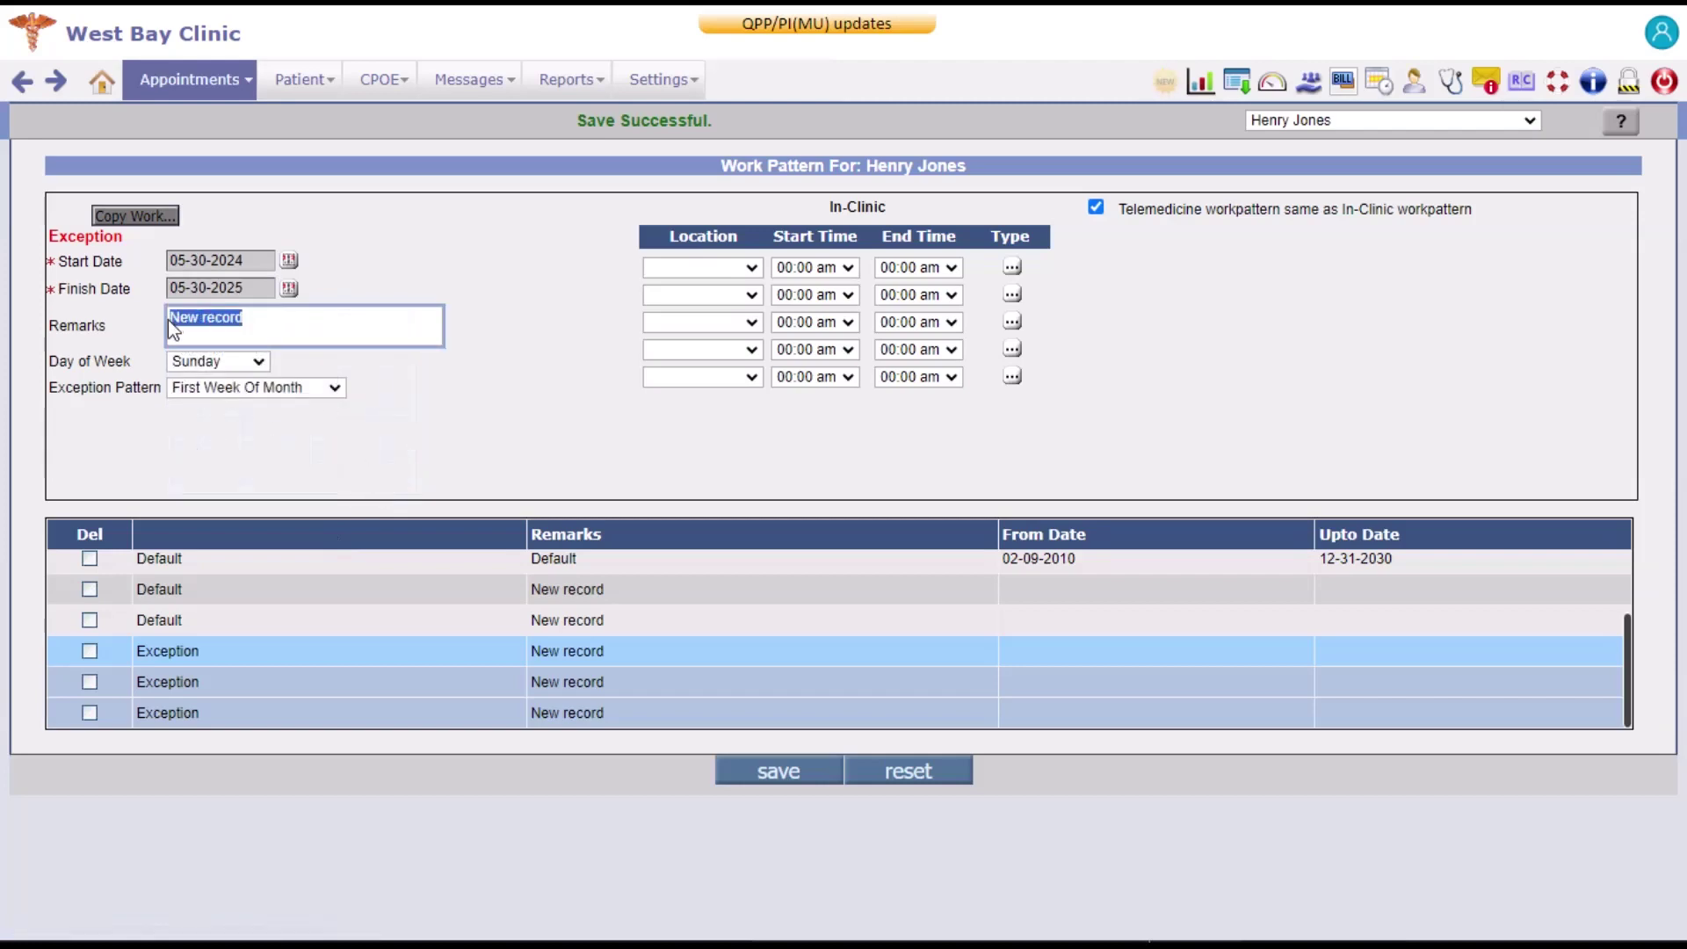
text(Exception)
click(224, 361)
click(230, 434)
click(233, 393)
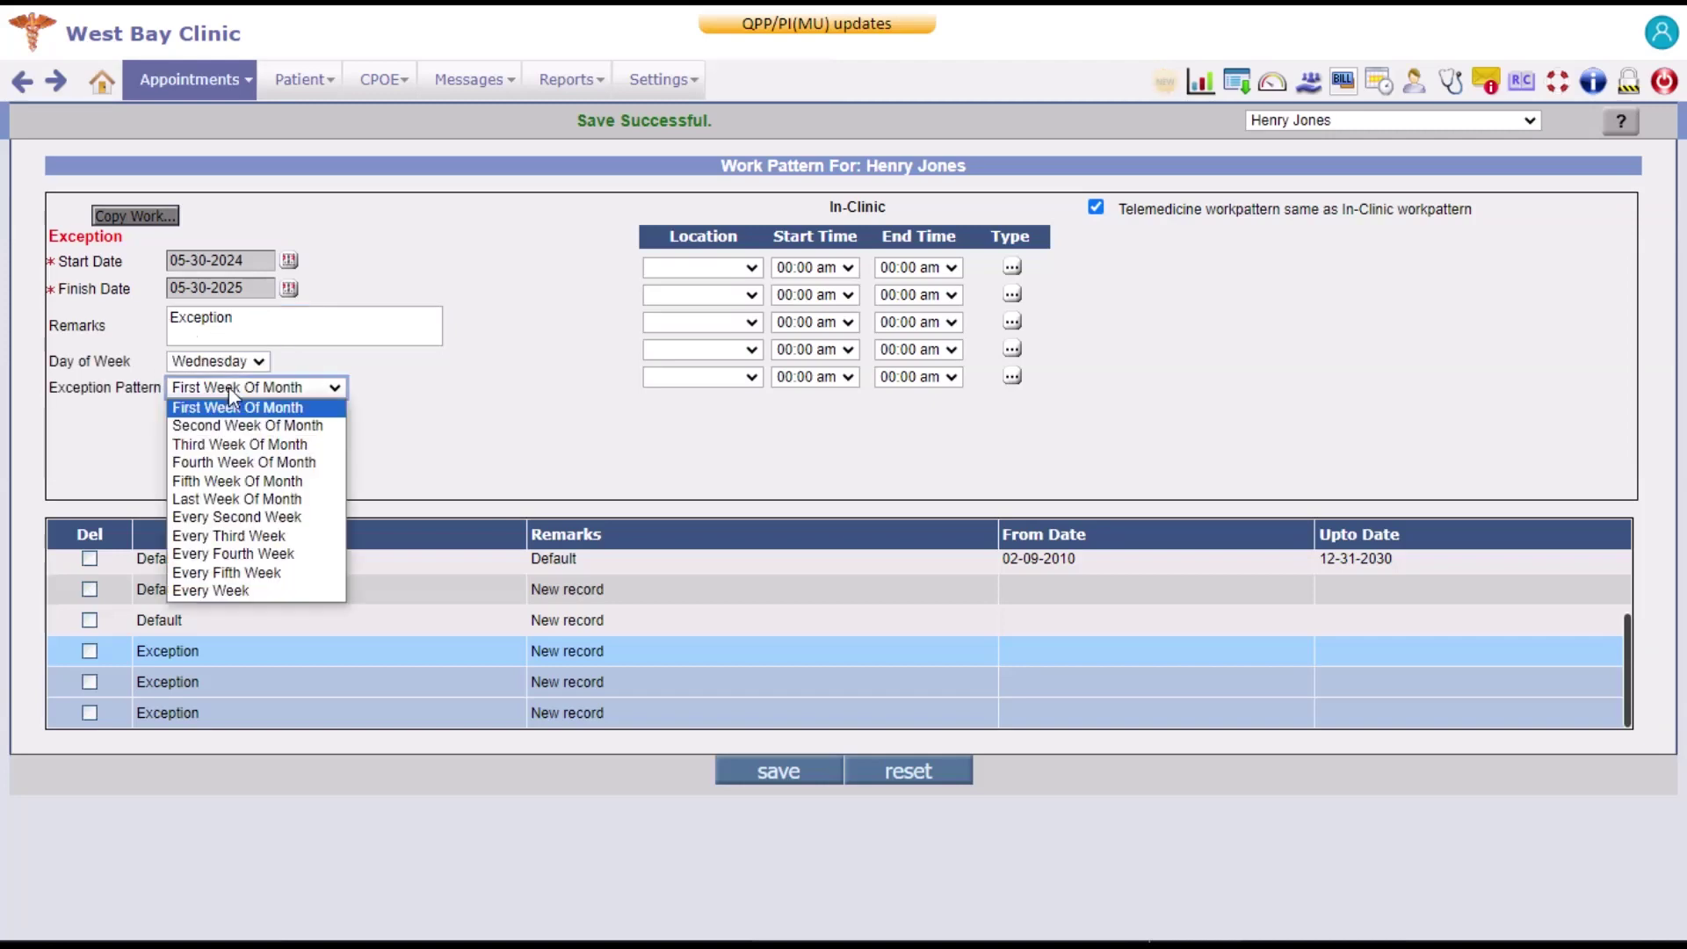
click(239, 445)
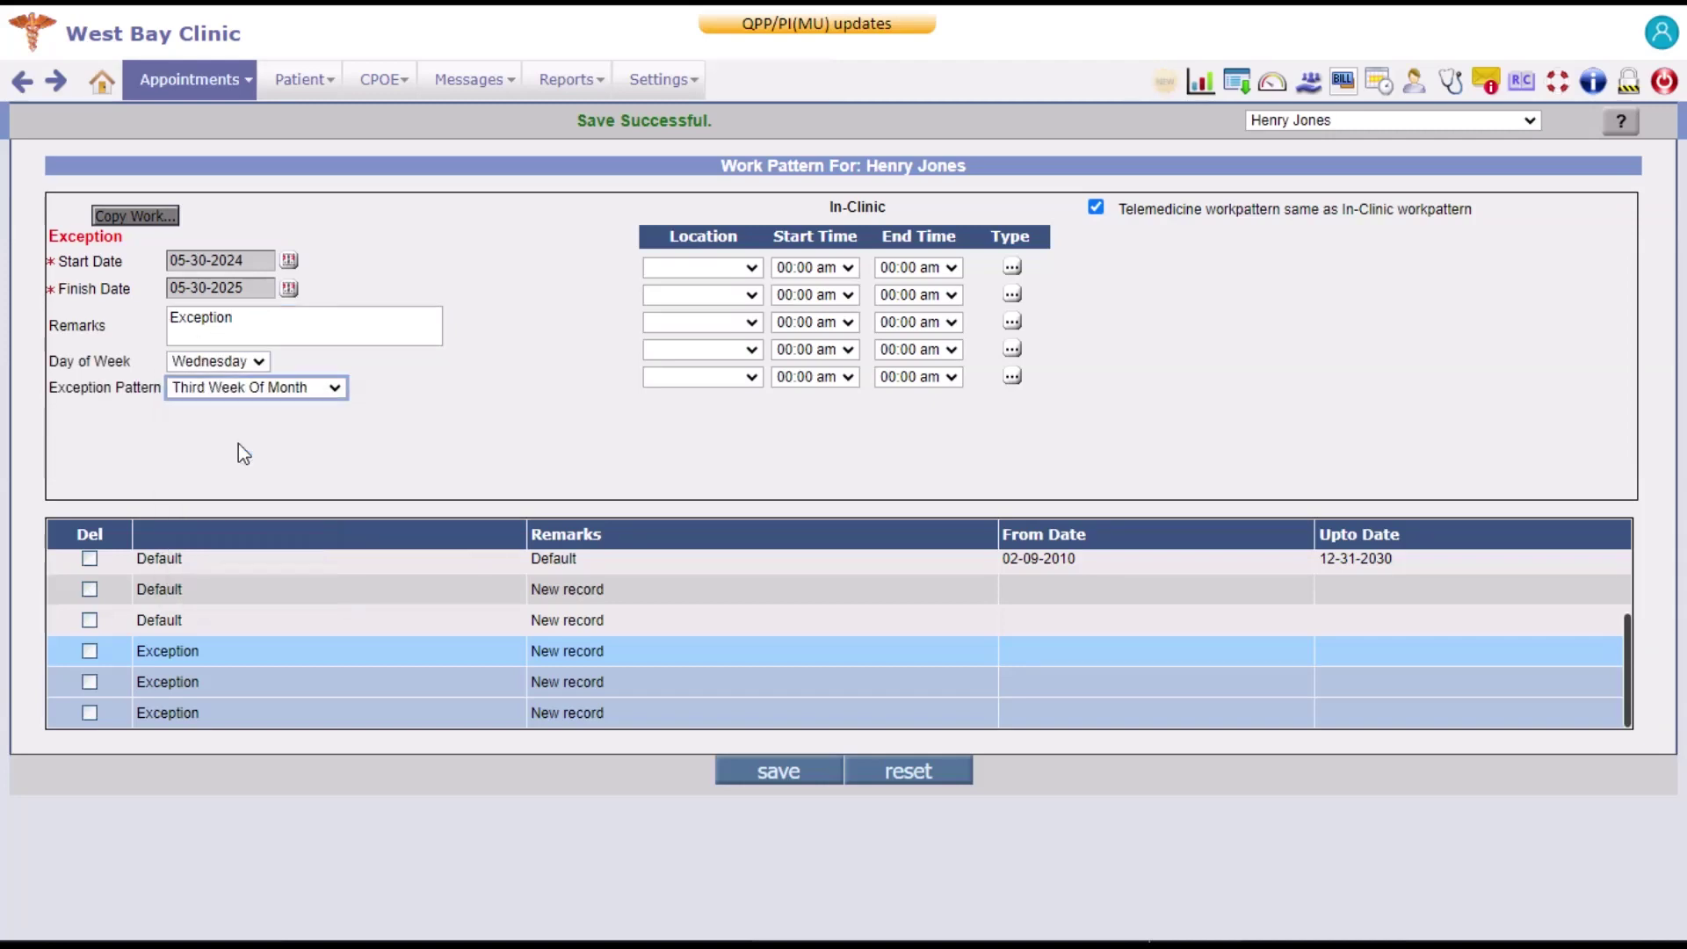
Step: Assign the exception pattern's first in-clinic row to Larchmont from 10:00 am to 01:30 pm and save the work pattern
click(721, 267)
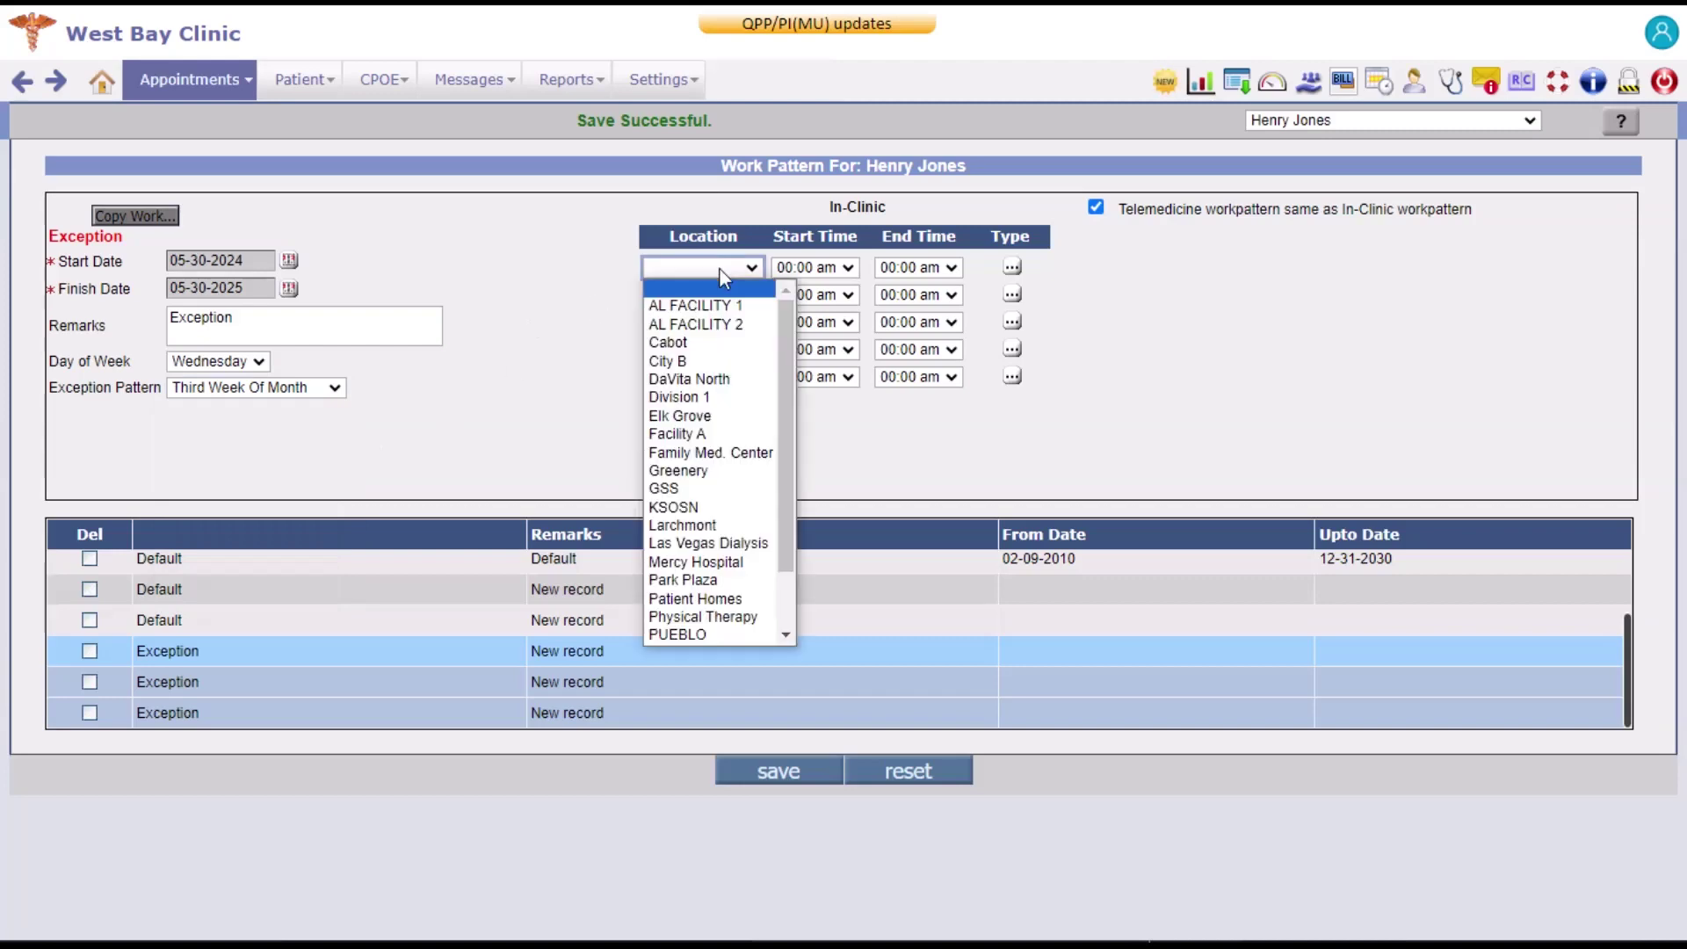
click(712, 526)
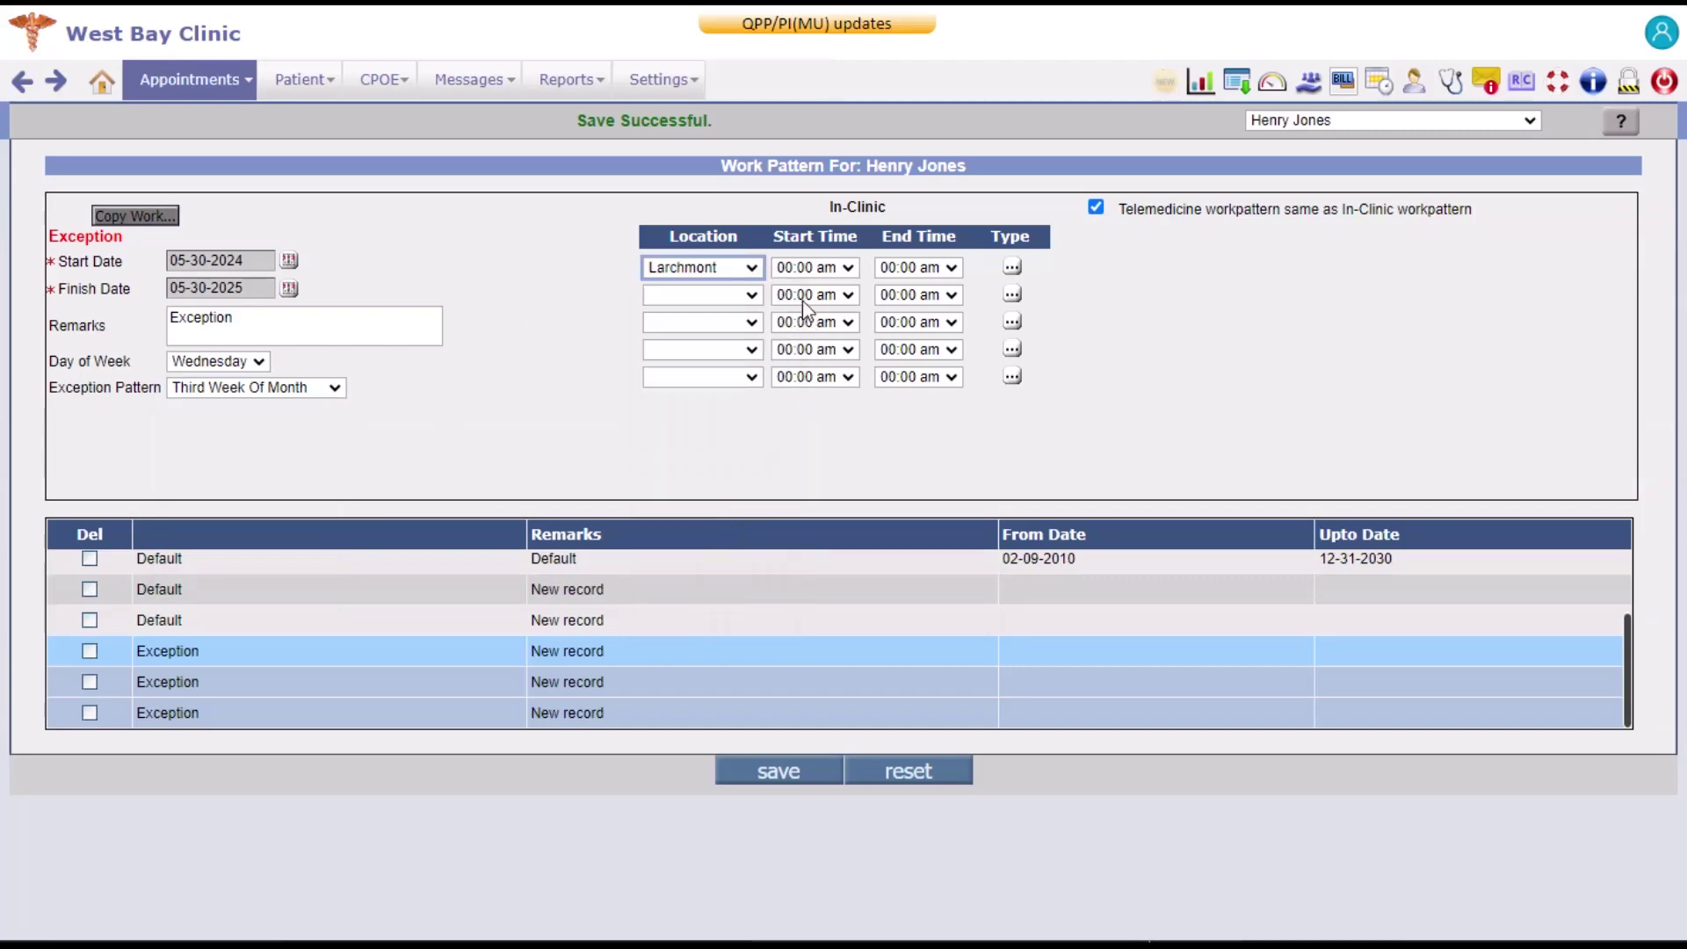
click(798, 267)
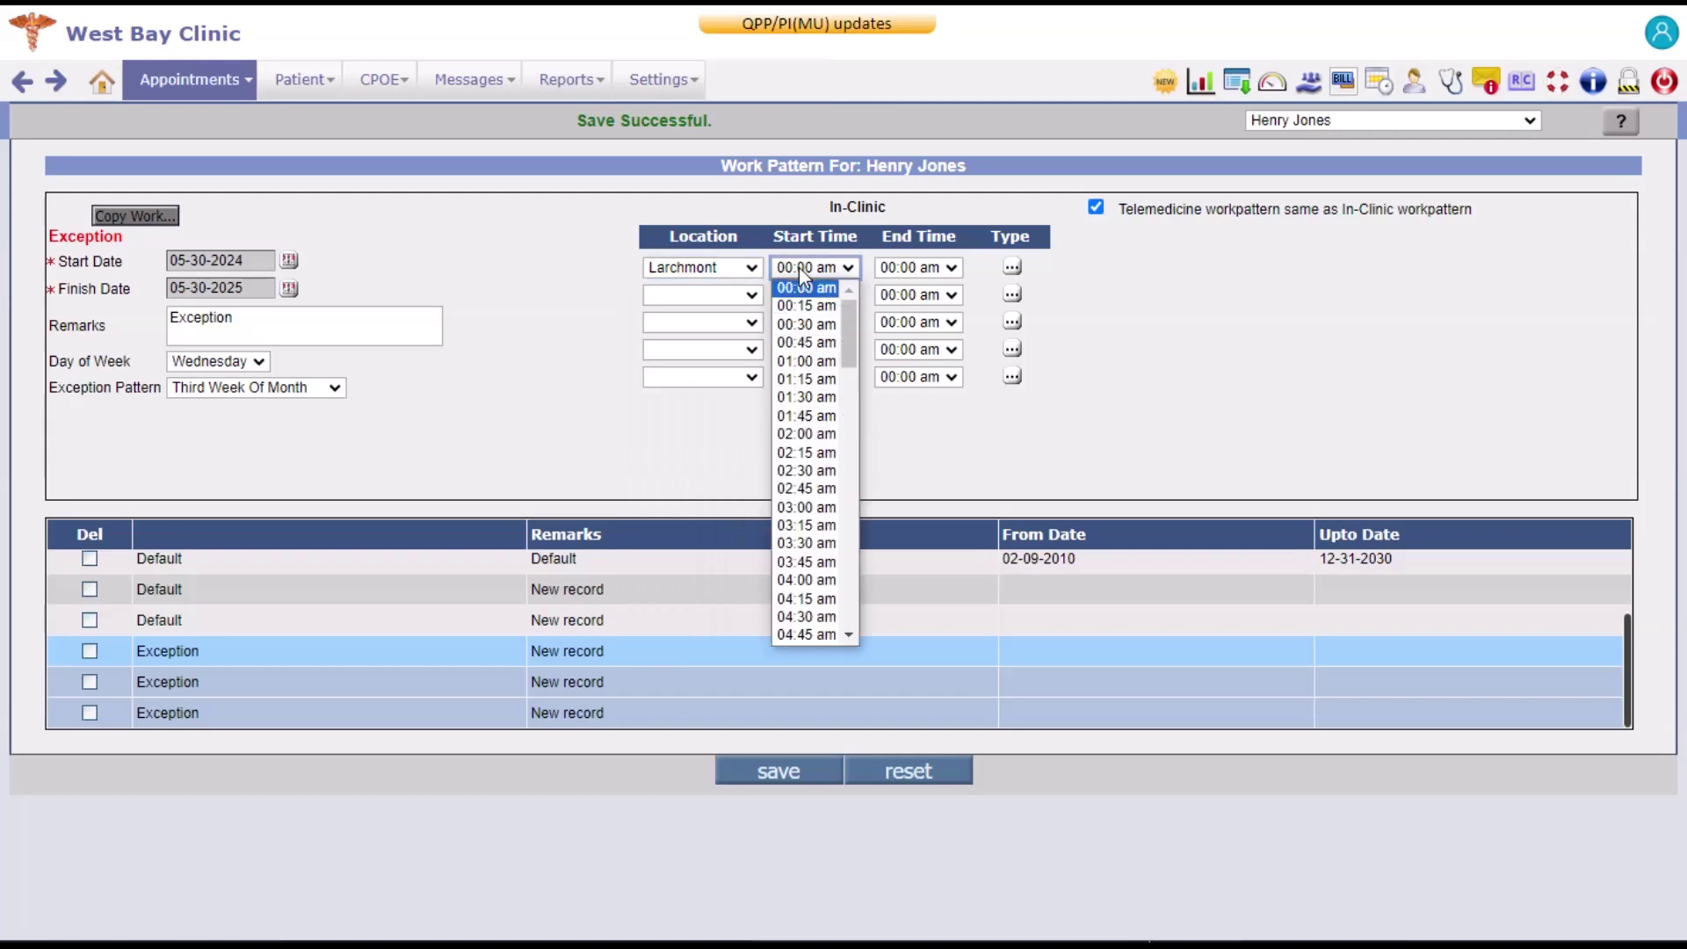
scroll(809, 519, down, 9)
click(807, 533)
click(896, 273)
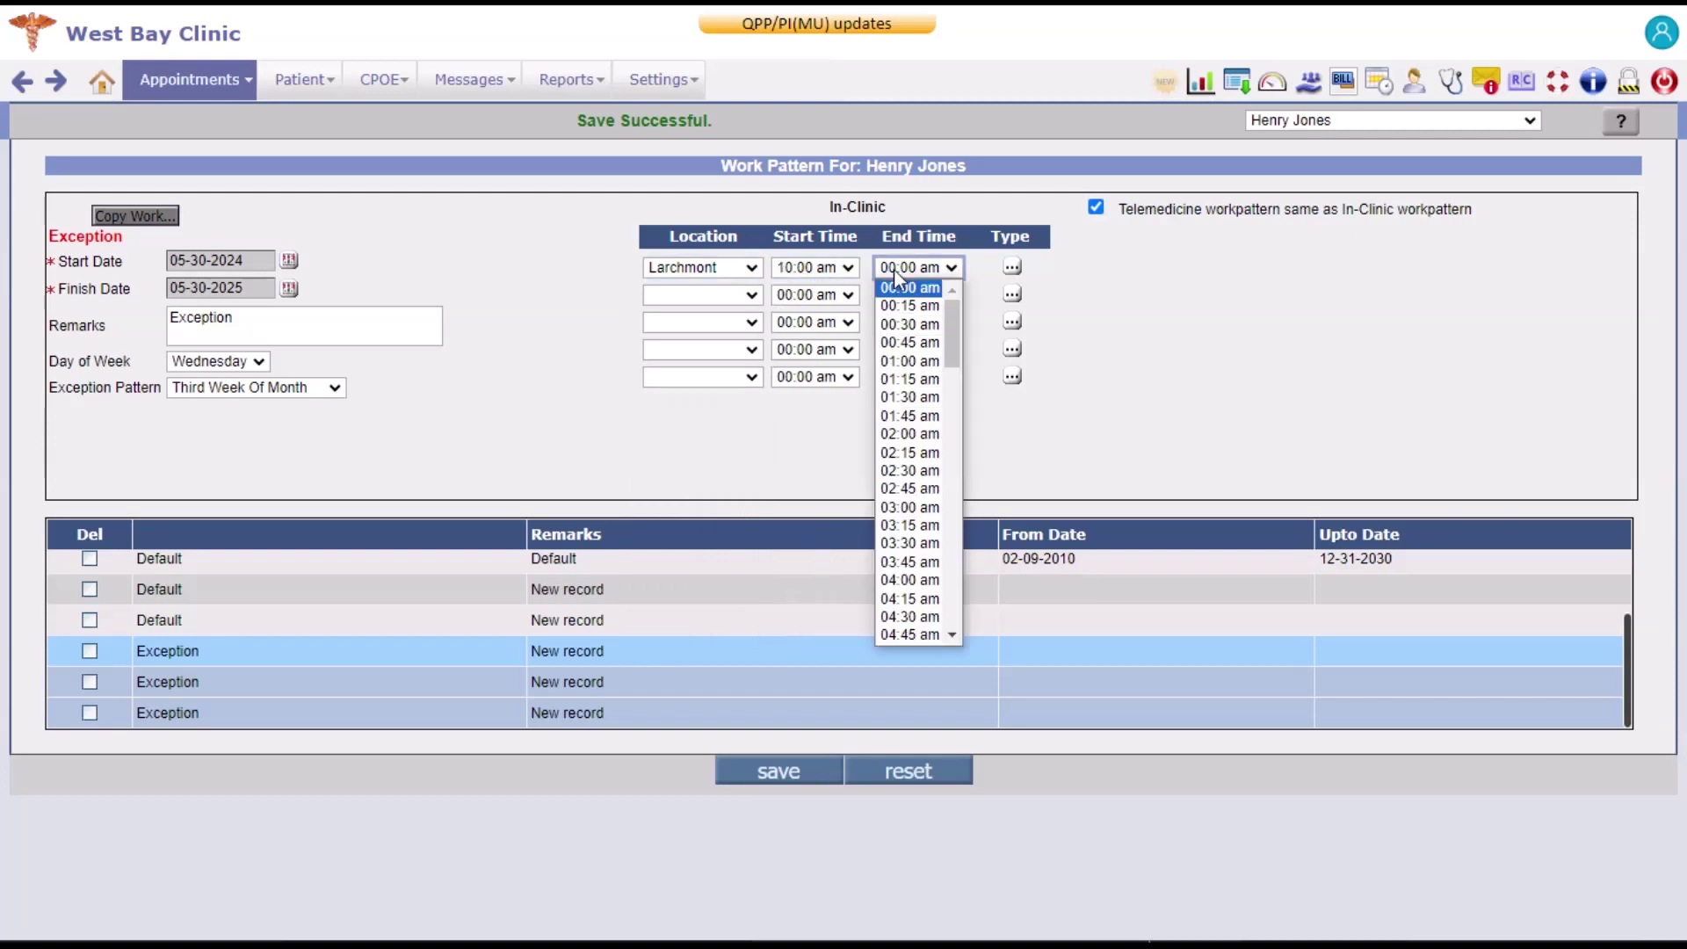
scroll(909, 492, down, 13)
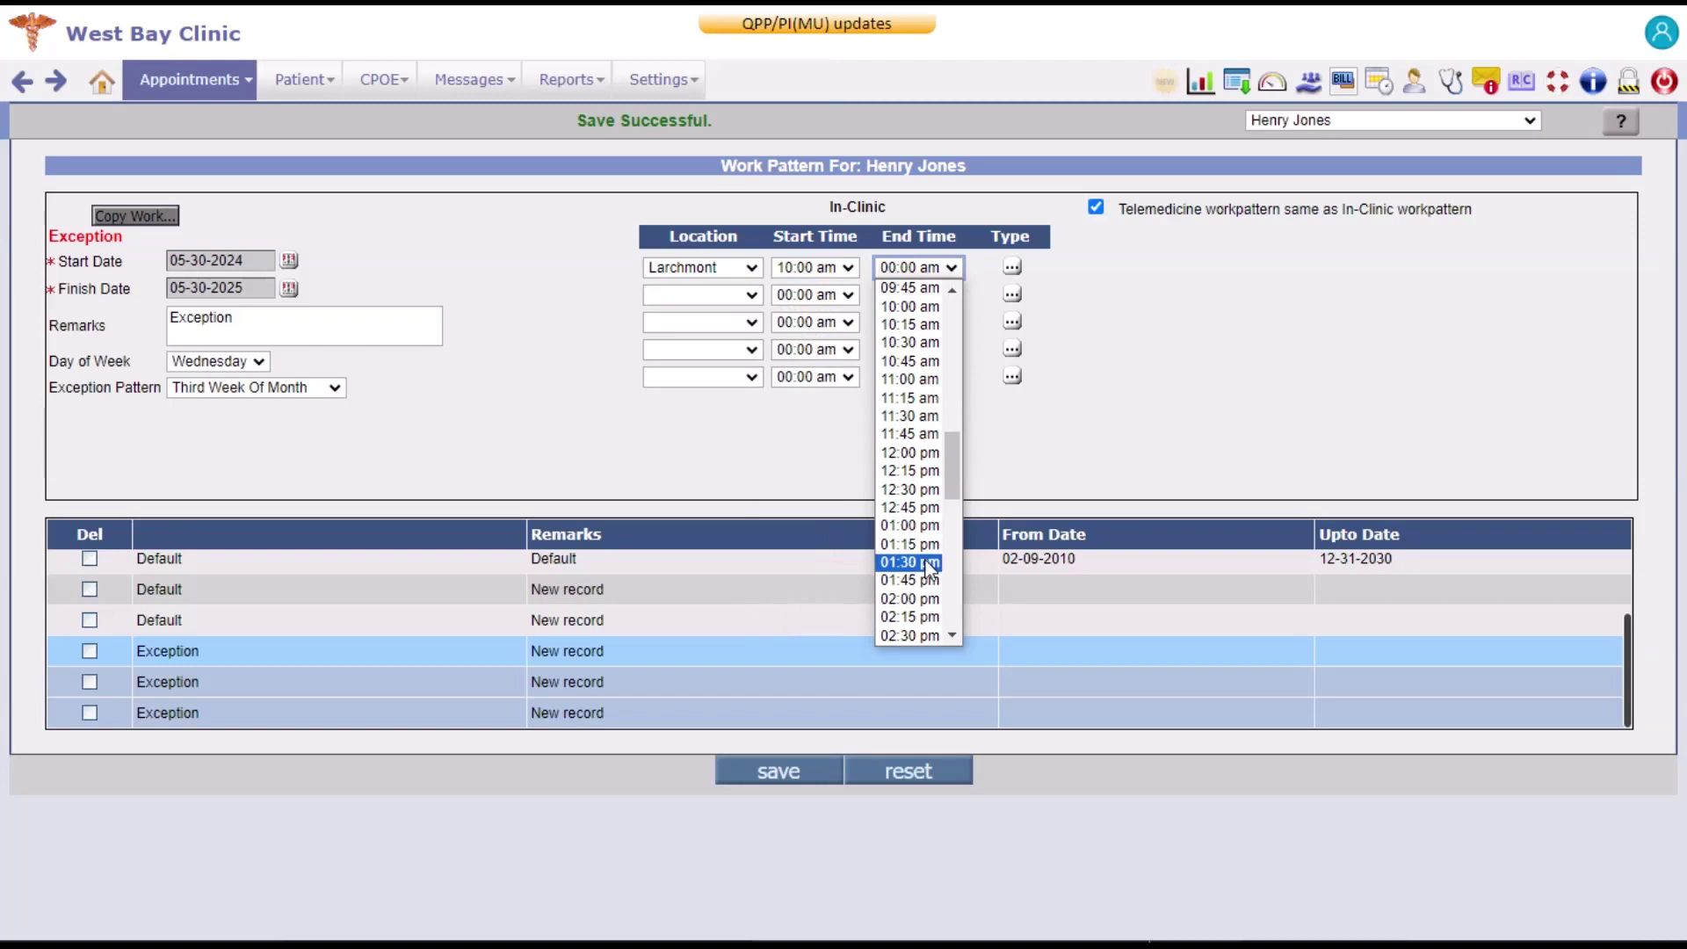
click(929, 563)
click(816, 777)
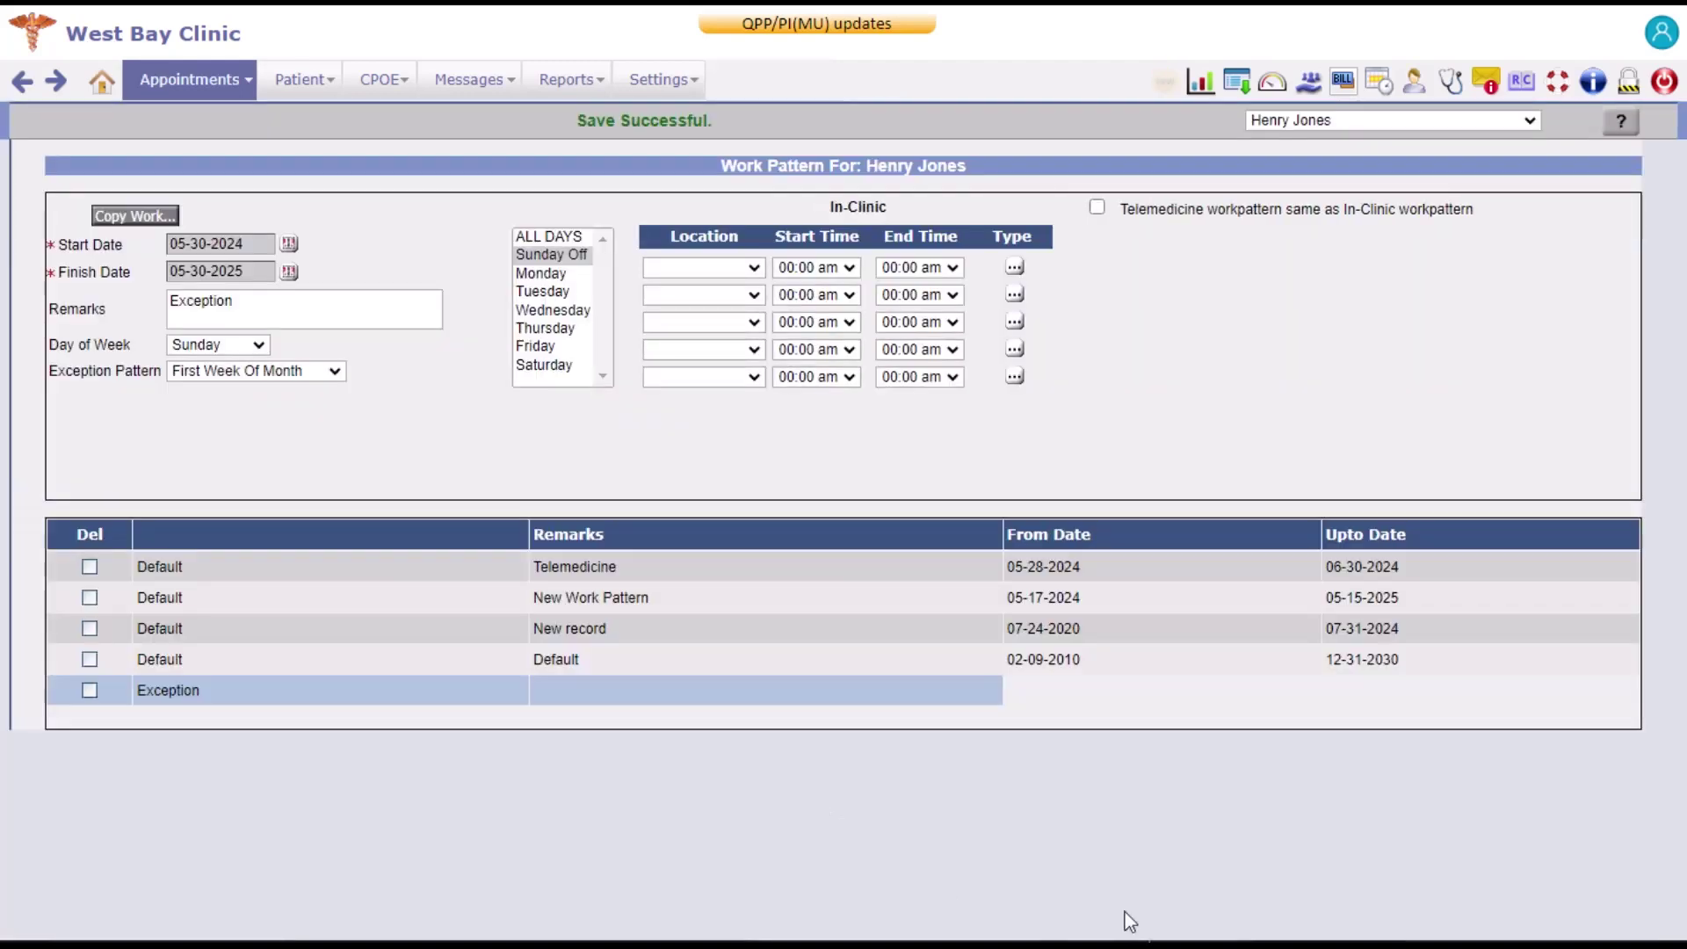
Step: Open the appointment schedule and show the same provider's weekly view for the Larchmont location
click(190, 79)
click(170, 123)
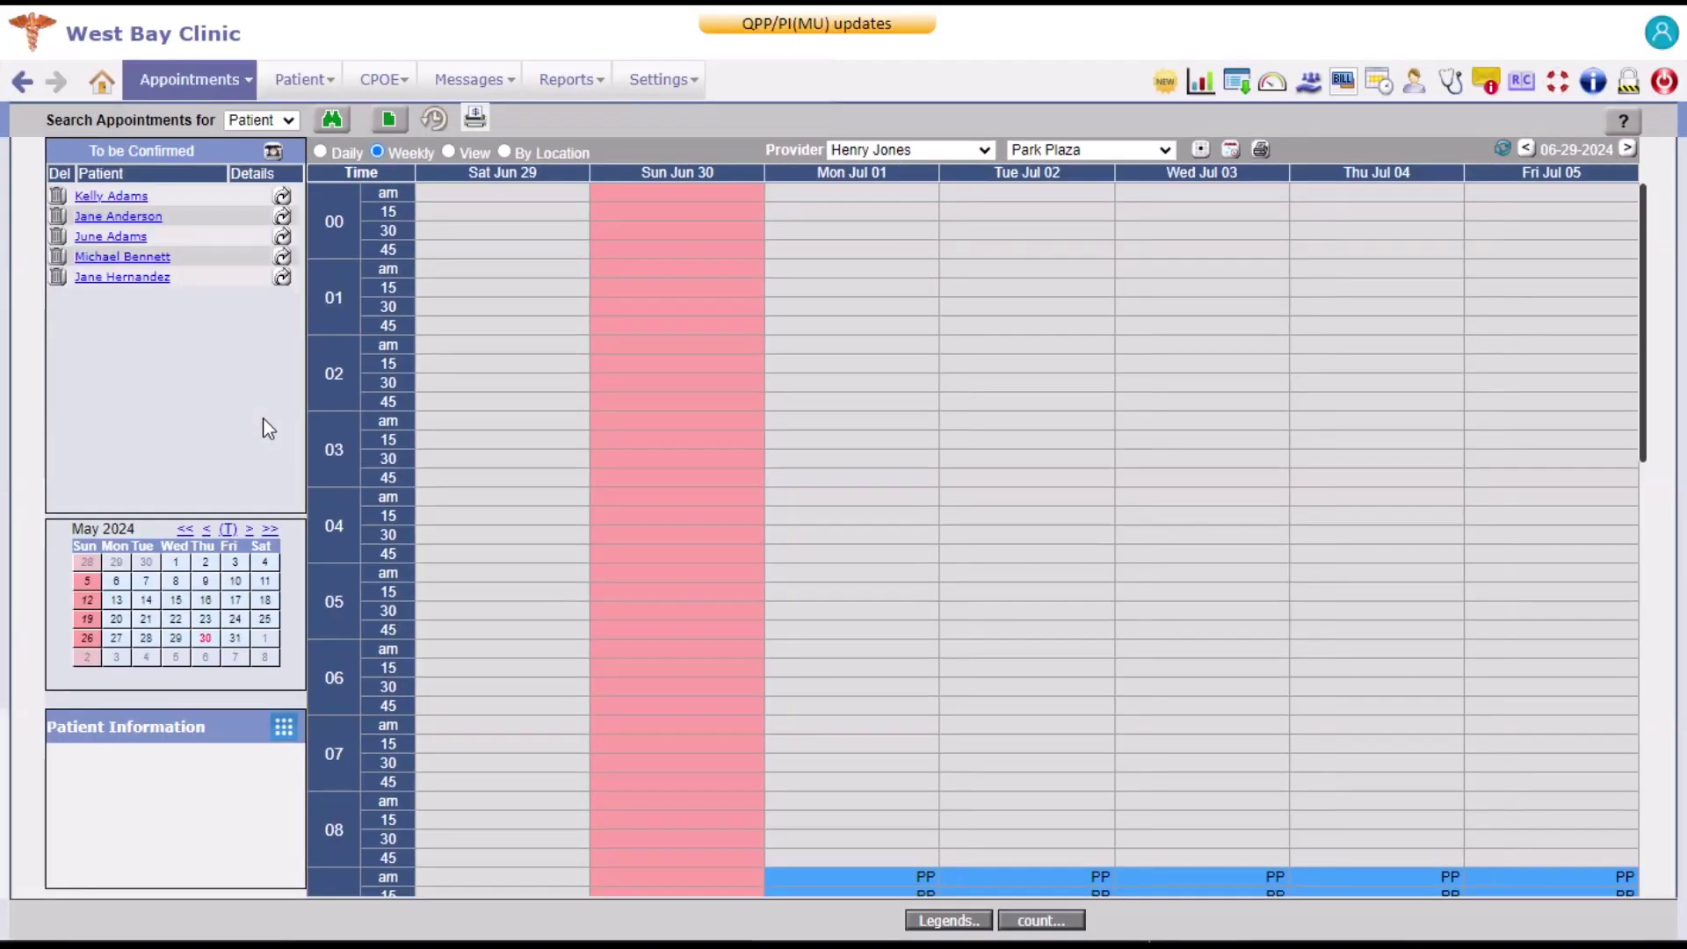
click(831, 150)
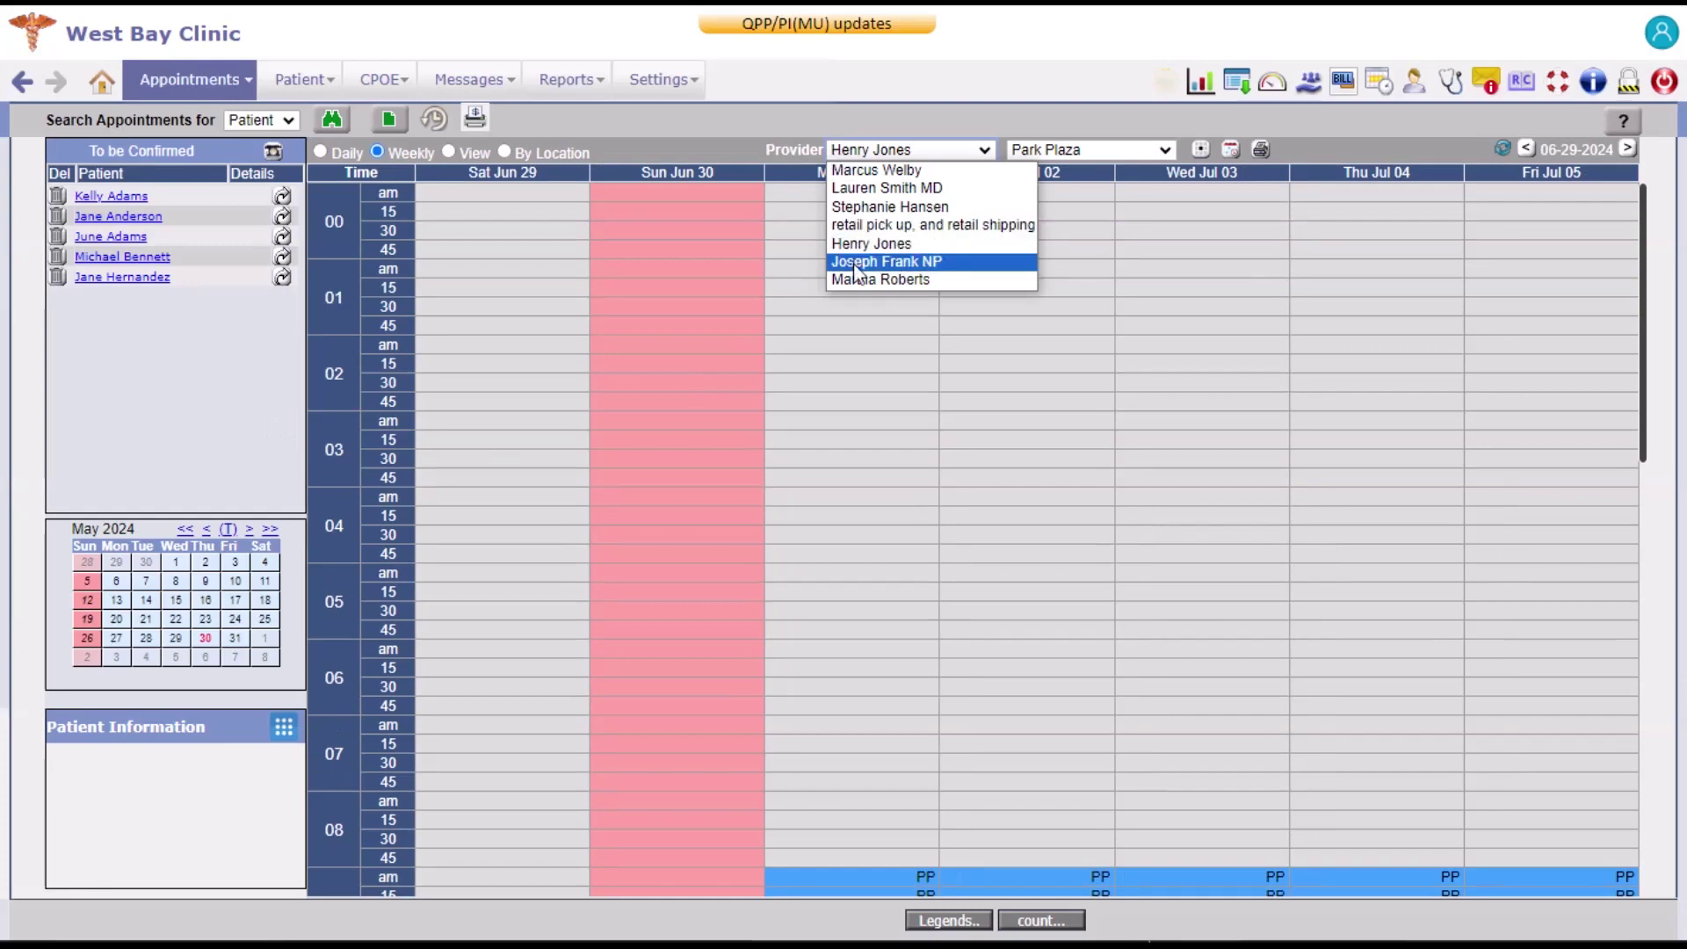
click(870, 244)
click(1038, 149)
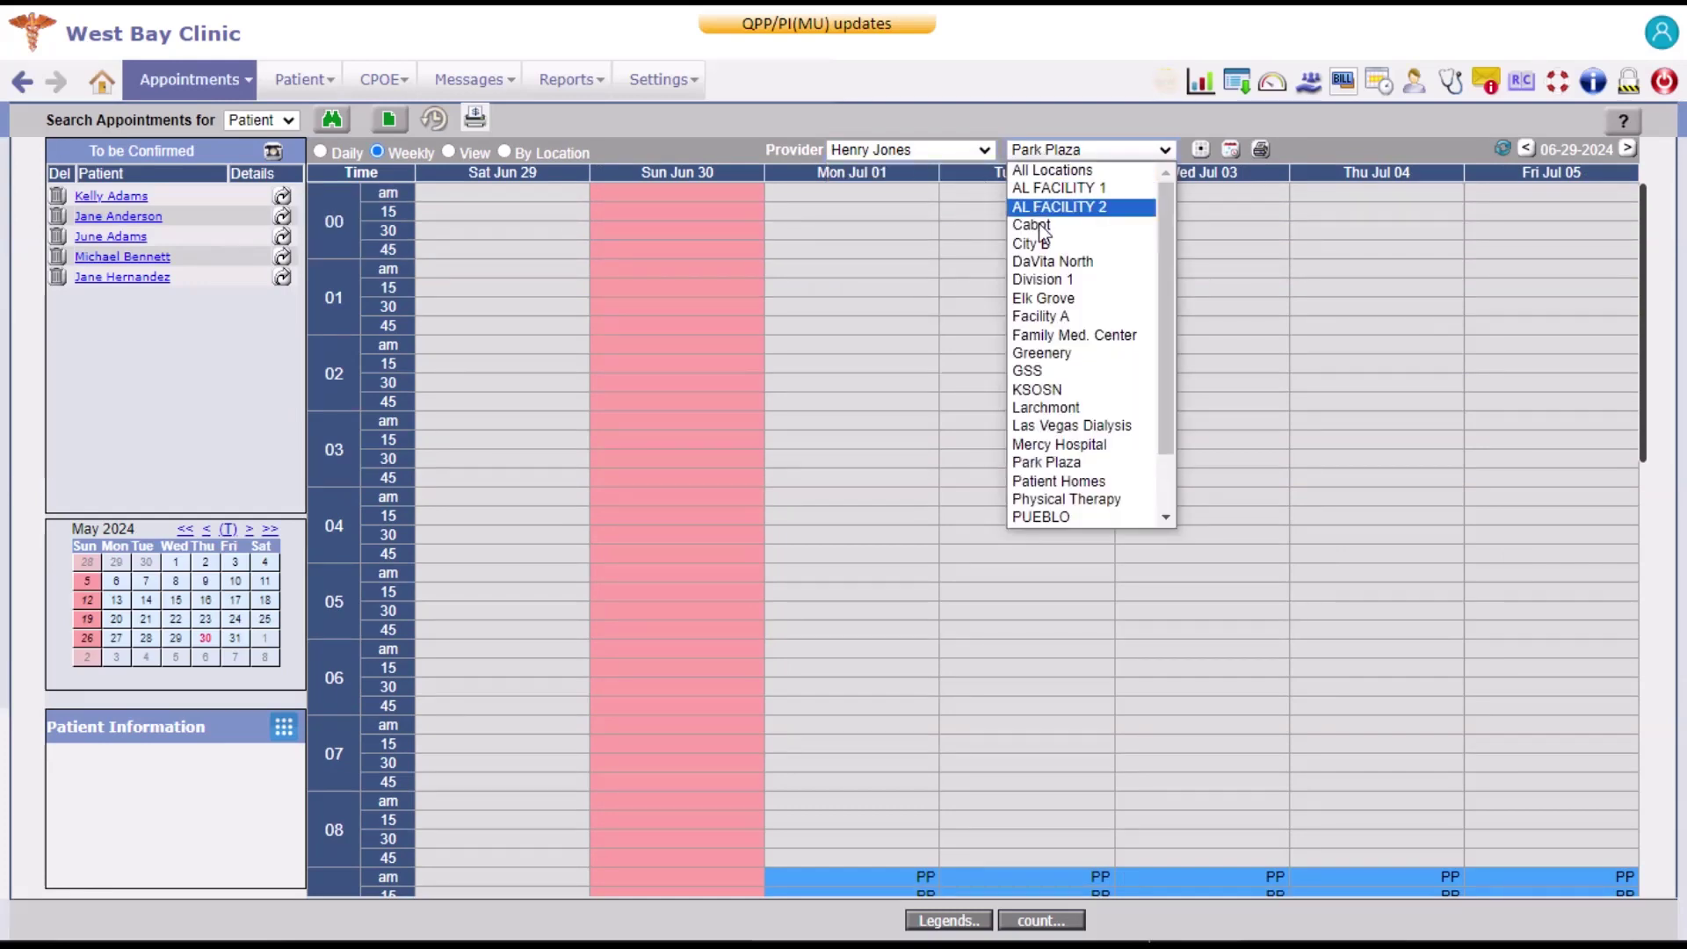
click(1065, 409)
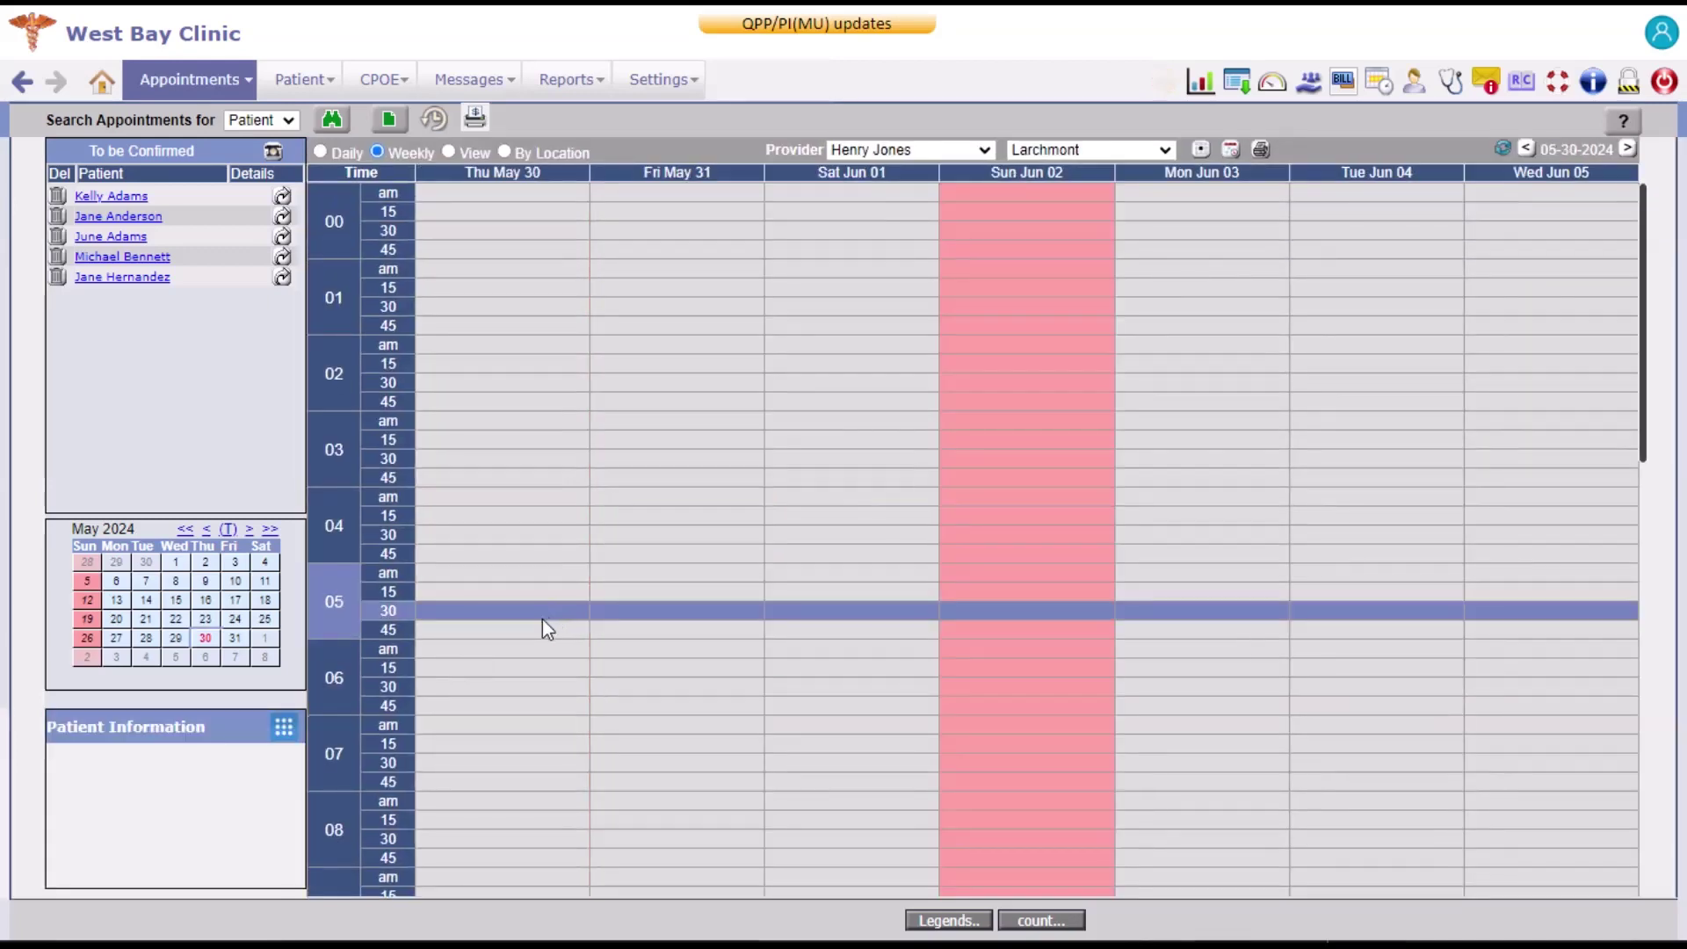
Step: Show the Larchmont schedule for the week starting 06-19-2024 and check the exception slots on that Wednesday
click(250, 530)
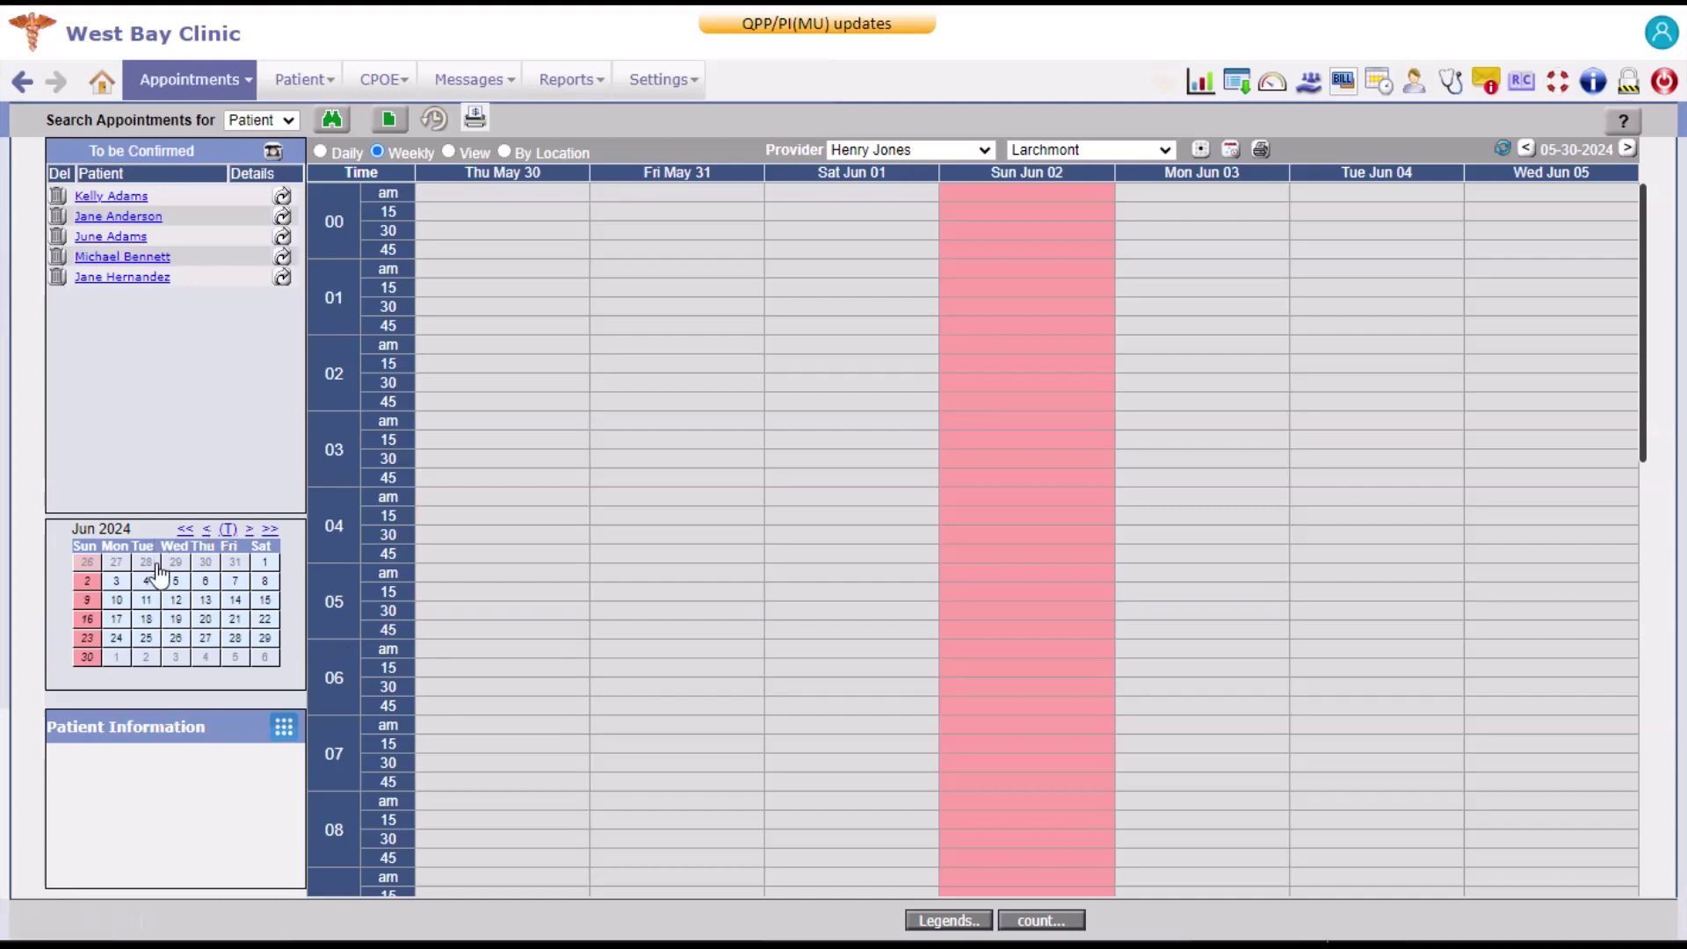
click(177, 620)
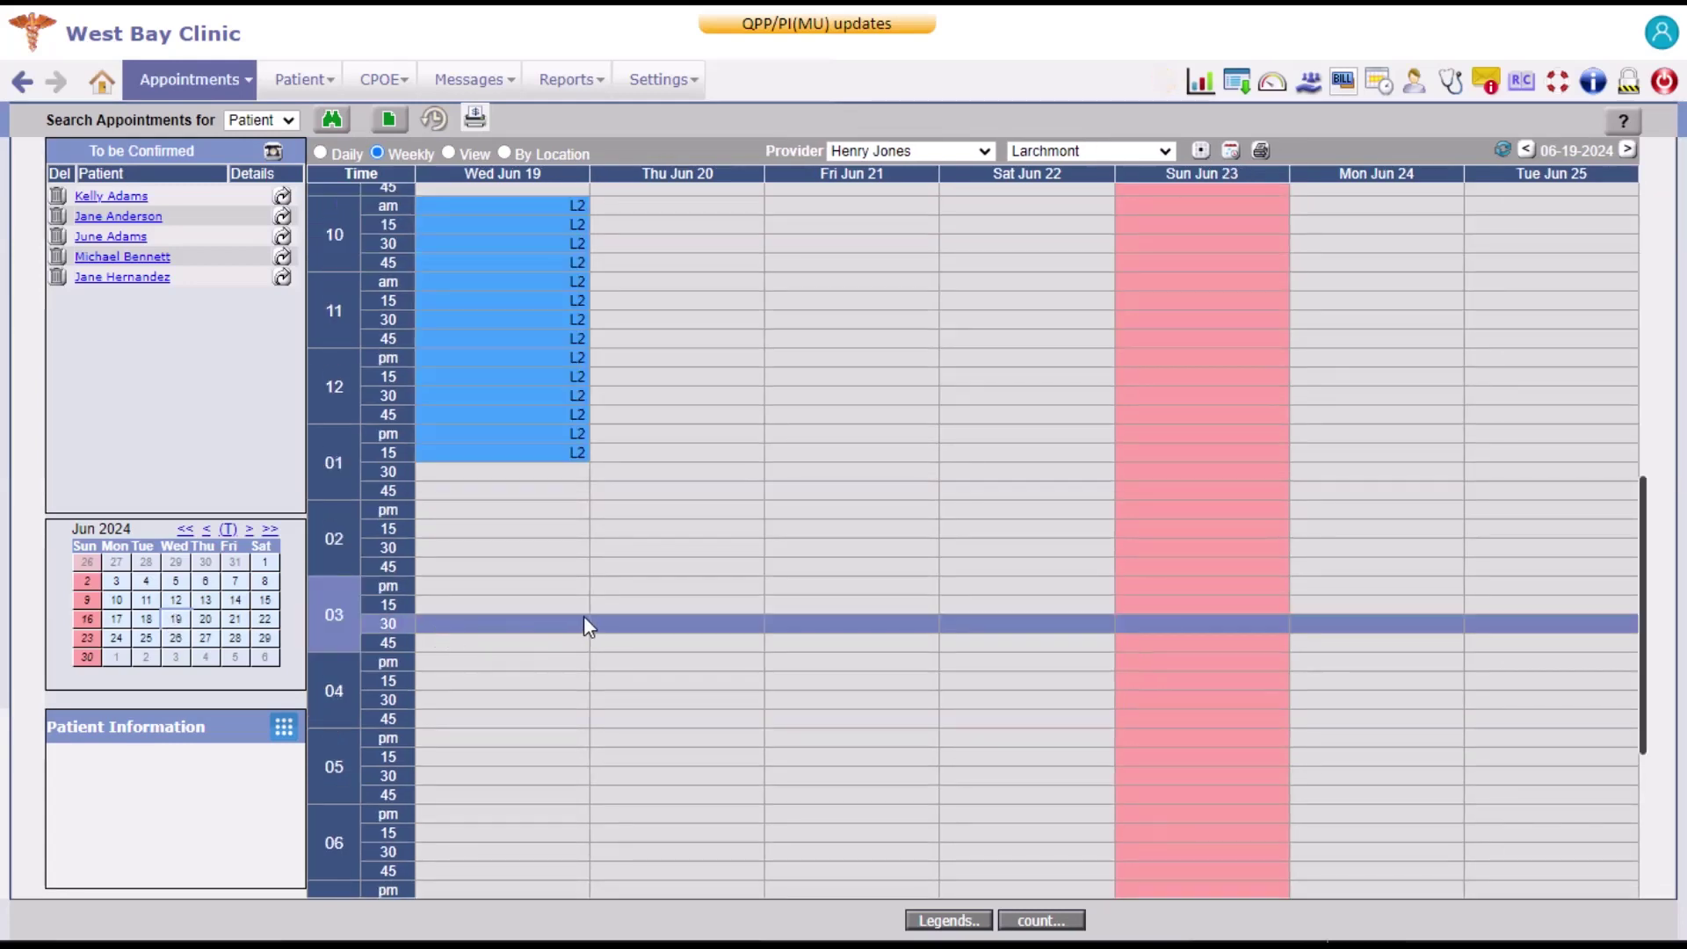
scroll(583, 615, up, 1)
scroll(584, 615, up, 2)
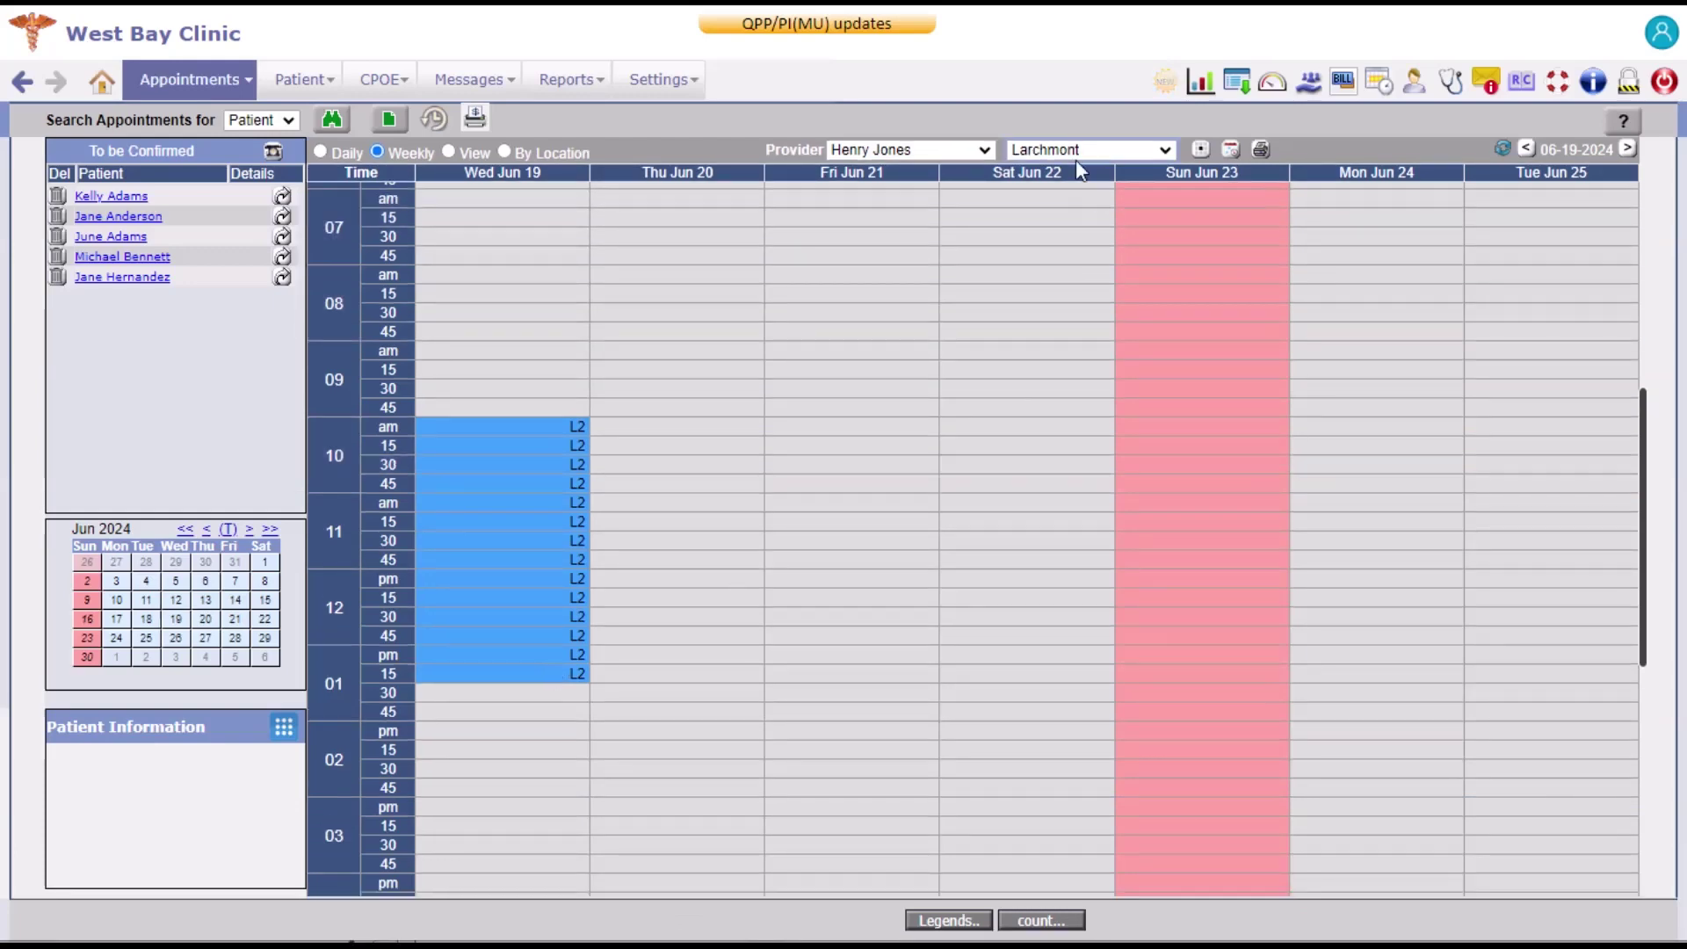
Step: Switch the schedule's location to Park Plaza and check the provider's availability on Wednesday, June 19 against the other days
click(1079, 151)
click(1065, 463)
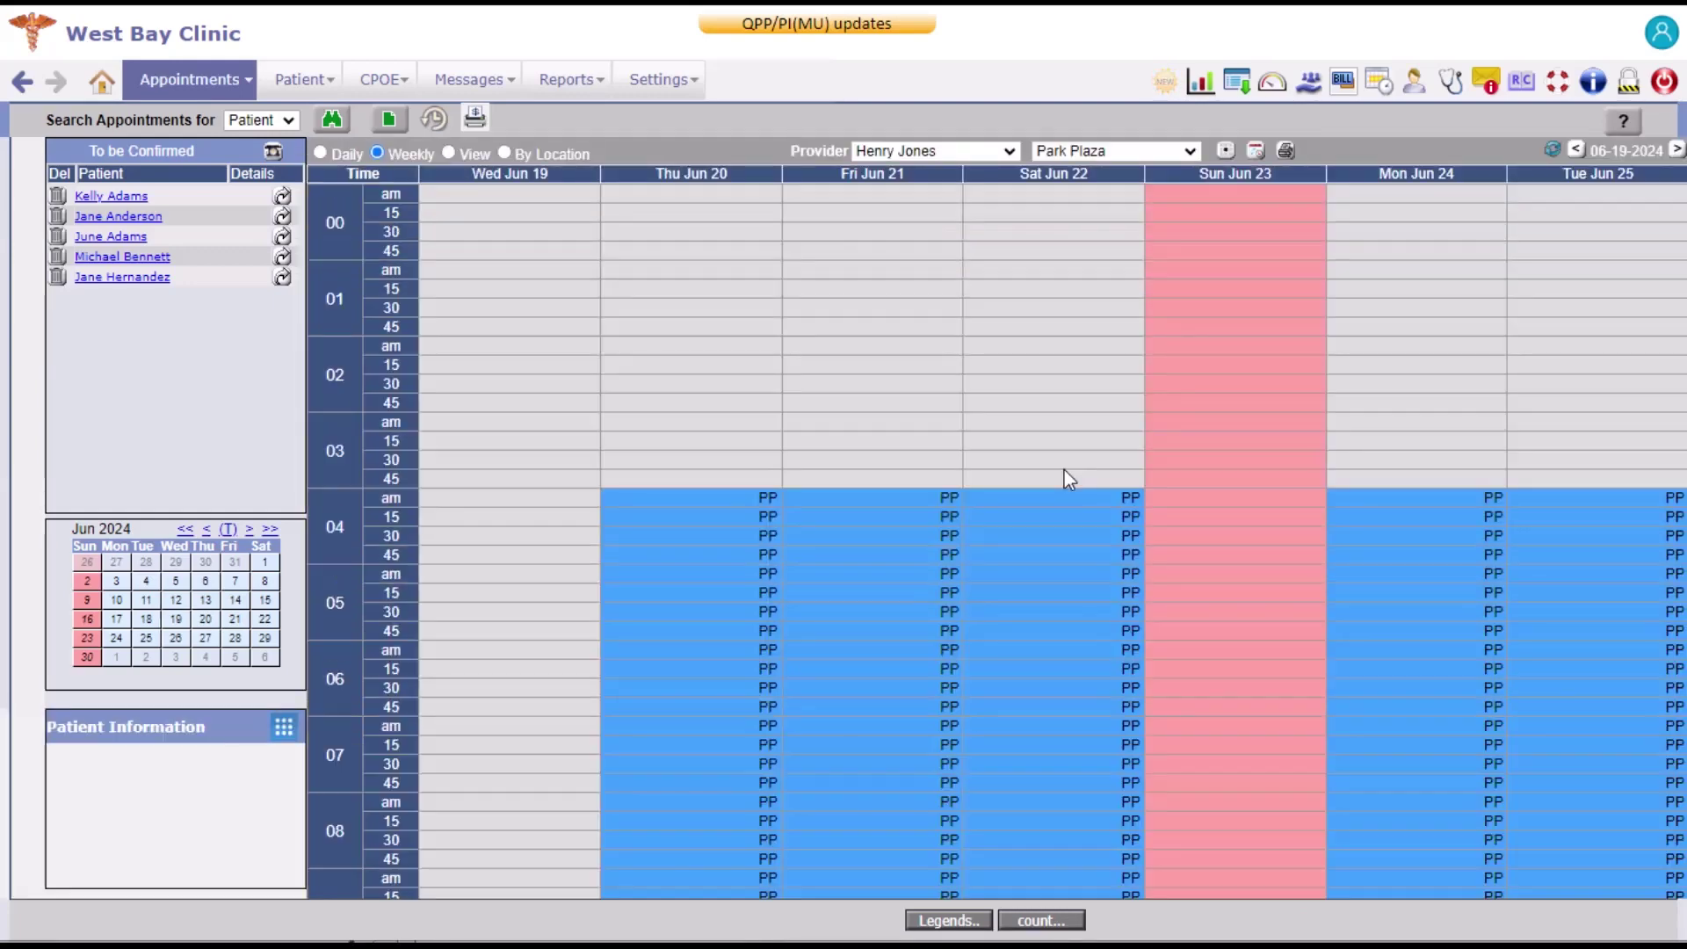
scroll(906, 564, down, 3)
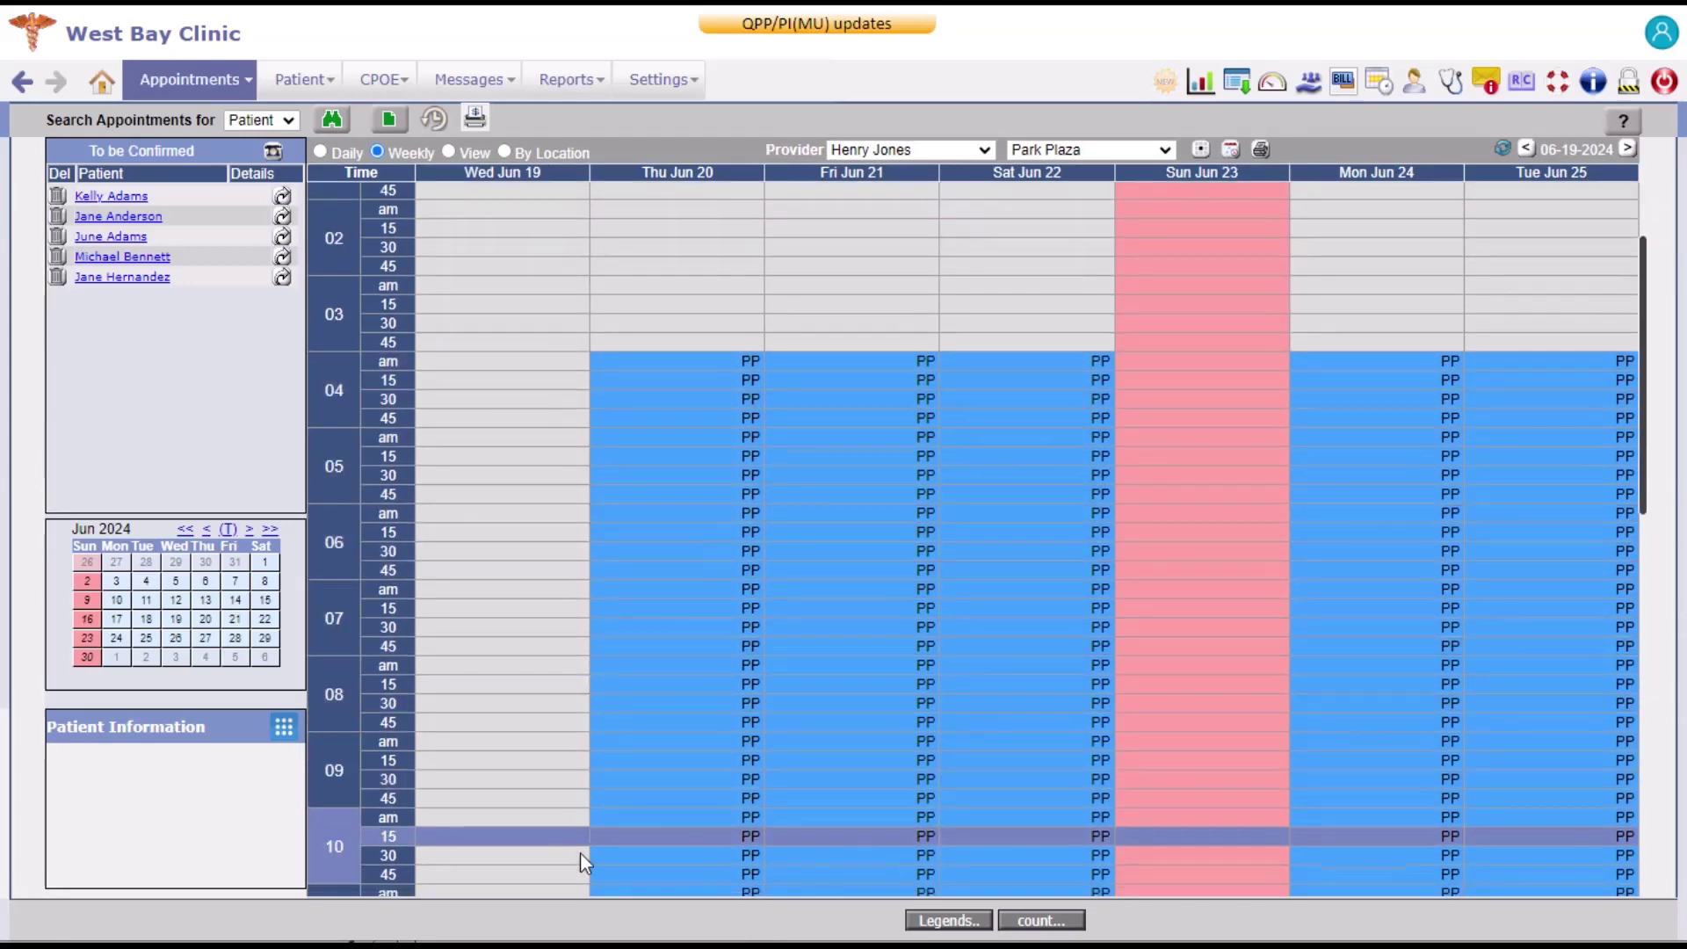
scroll(584, 828, down, 3)
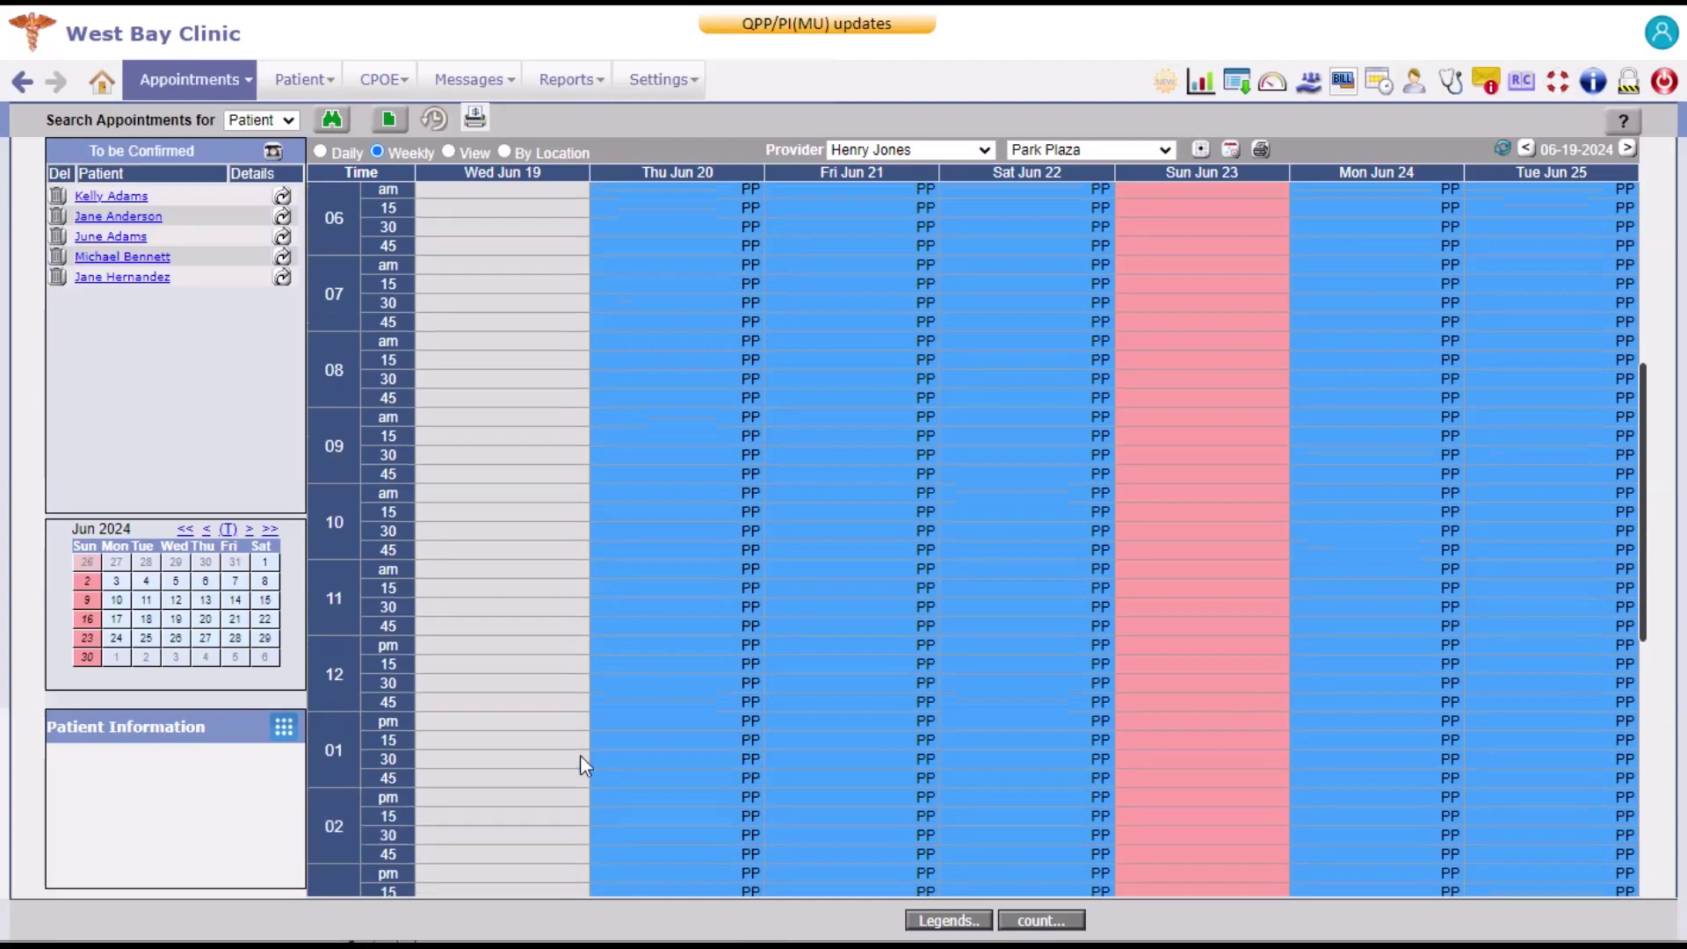
scroll(535, 376, up, 5)
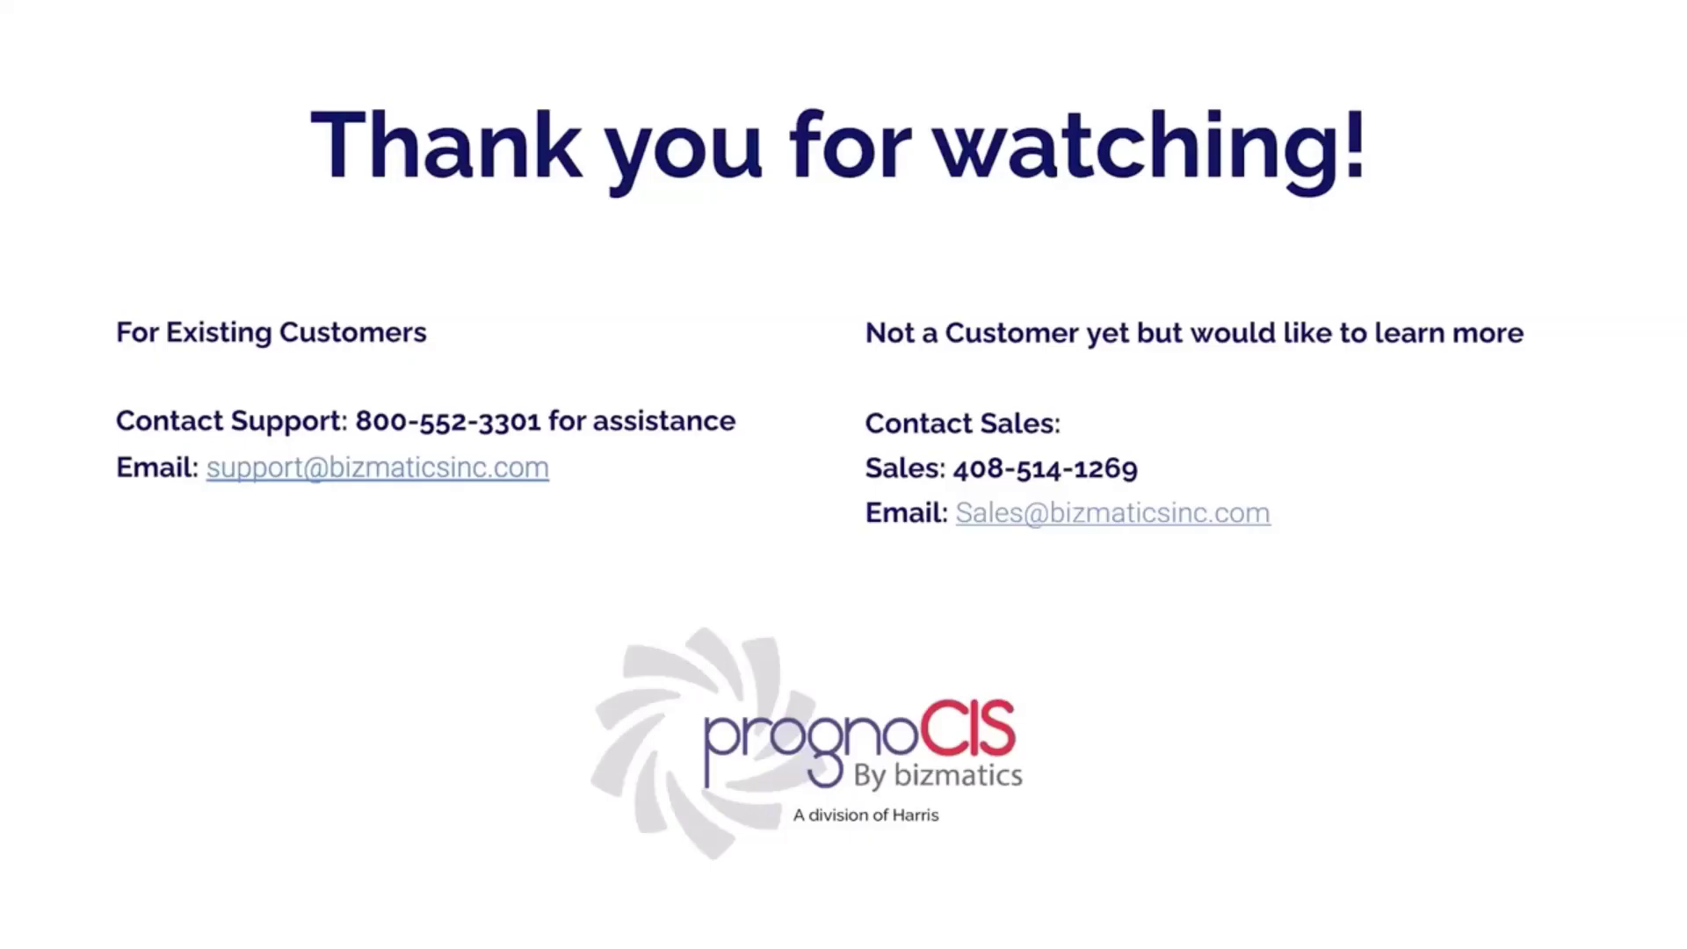